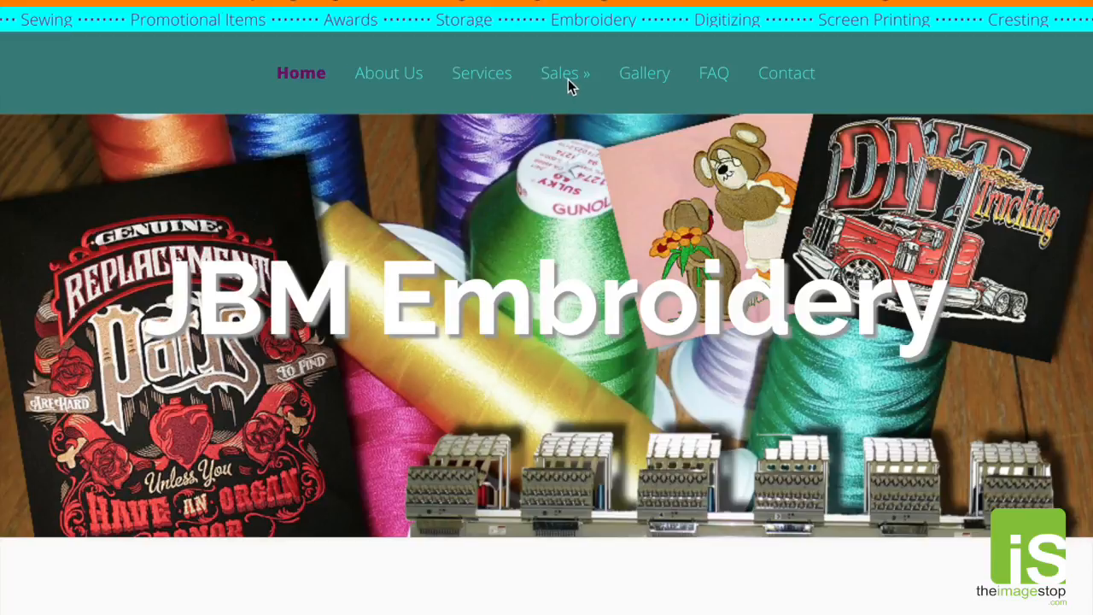
- Open the JBM Buddies 1 page from the Sales section and look through its products to the end
mouse_move(566, 78)
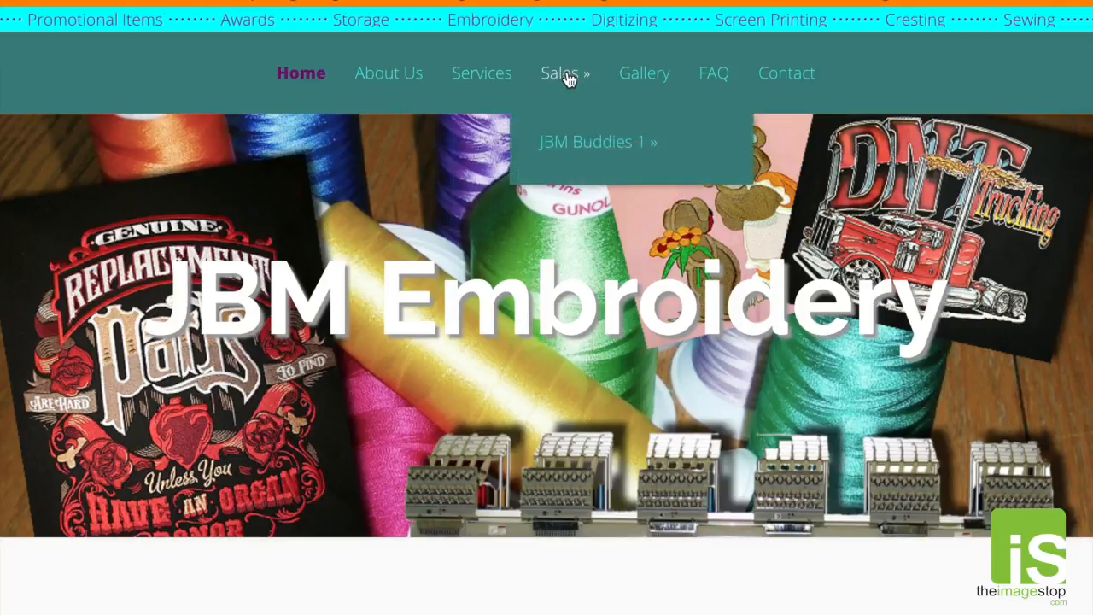
mouse_move(590, 147)
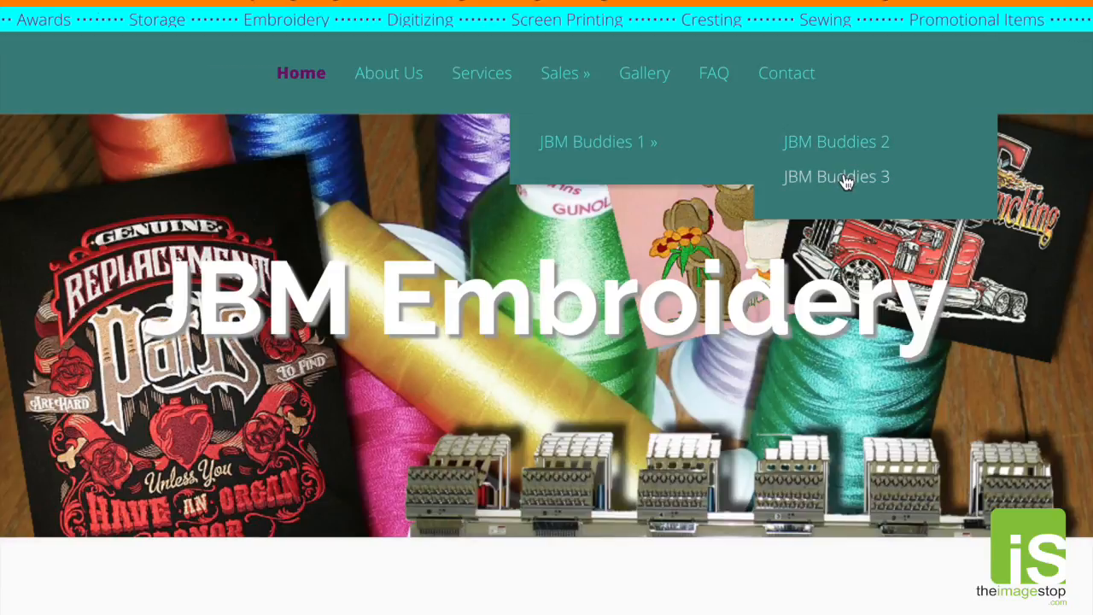
left_click(645, 145)
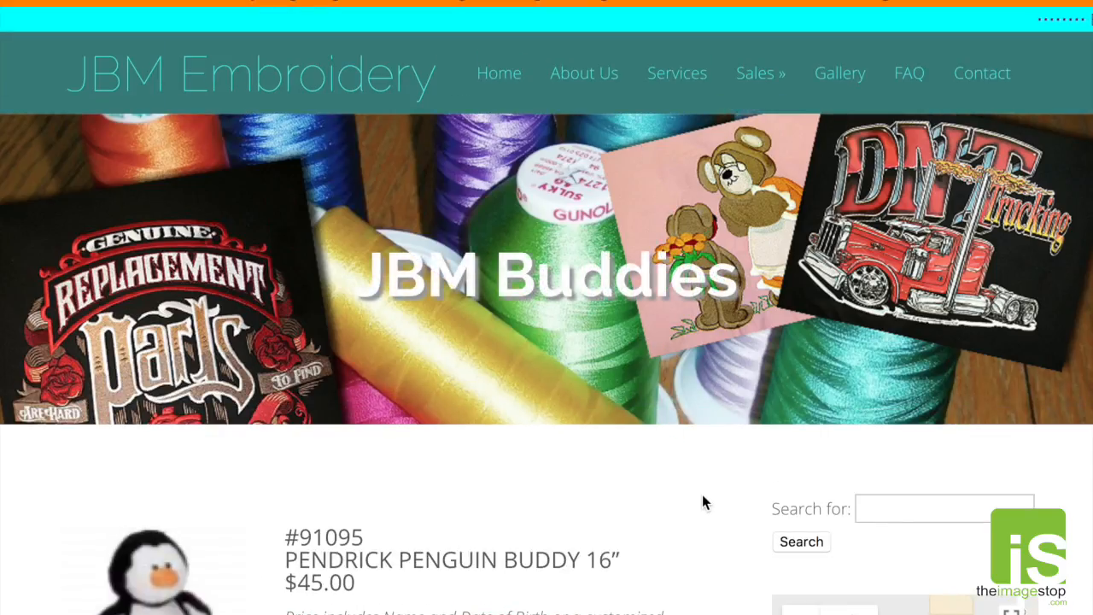
scroll(702, 495, "down", 3)
scroll(704, 502, "down", 2)
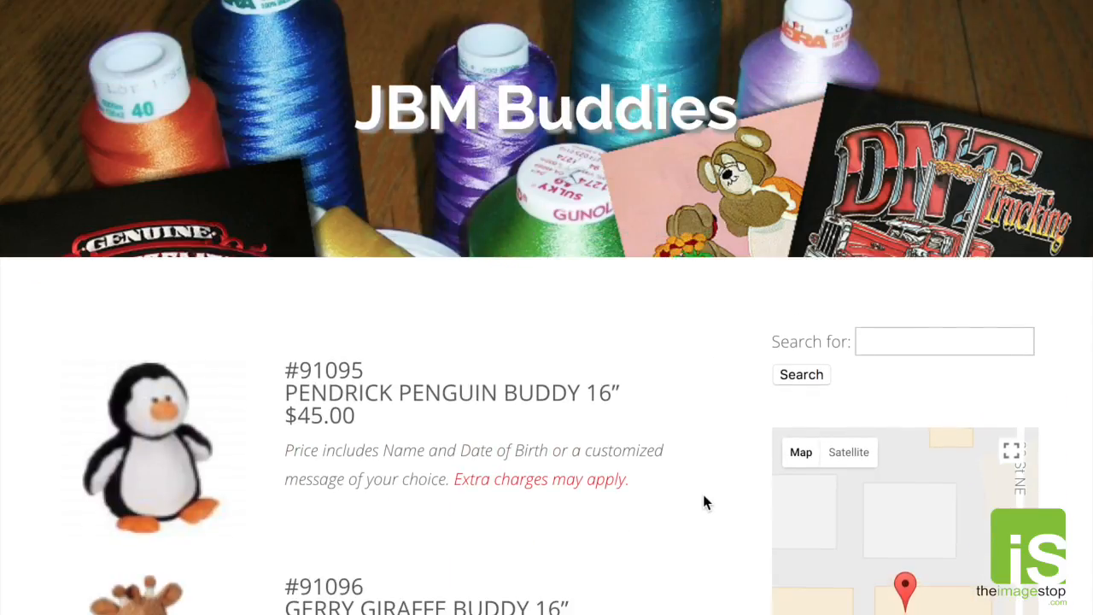
scroll(705, 502, "down", 1)
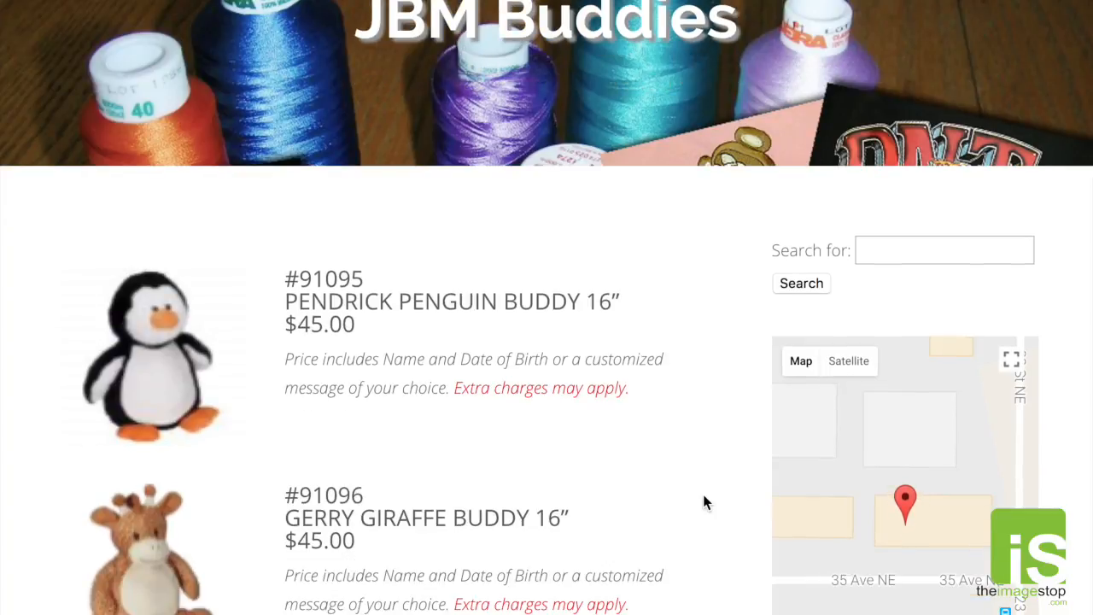
scroll(705, 502, "down", 1)
scroll(705, 502, "down", 3)
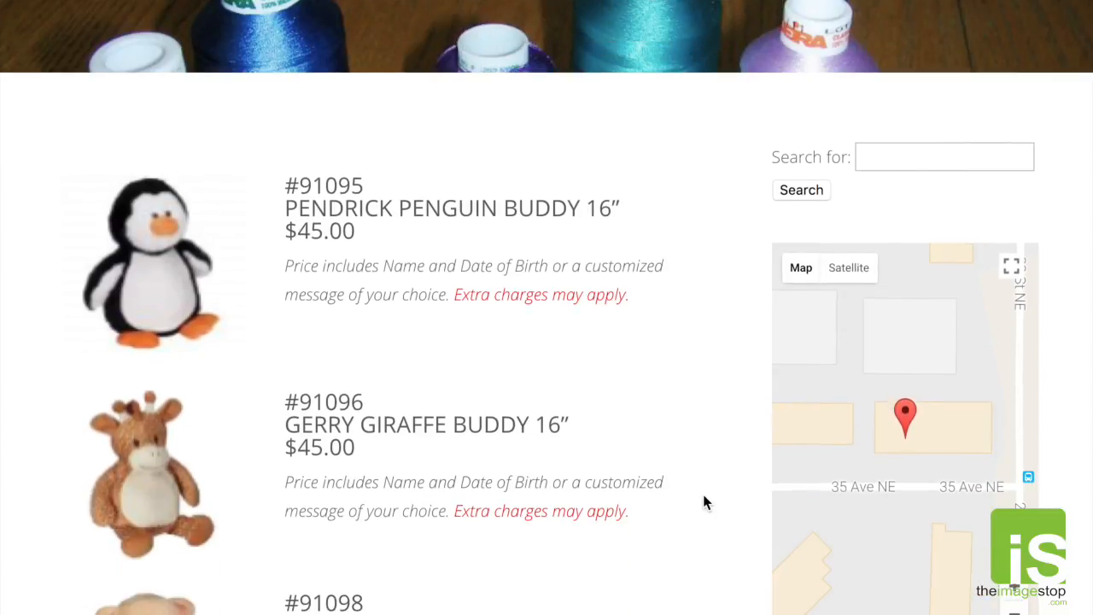
scroll(705, 502, "down", 8)
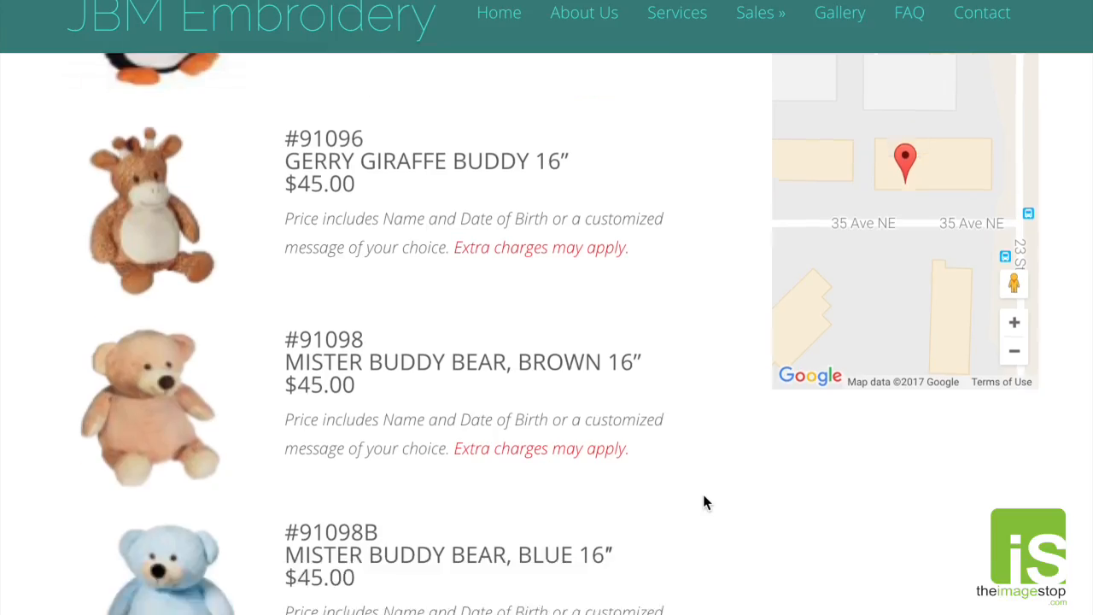
scroll(705, 502, "down", 3)
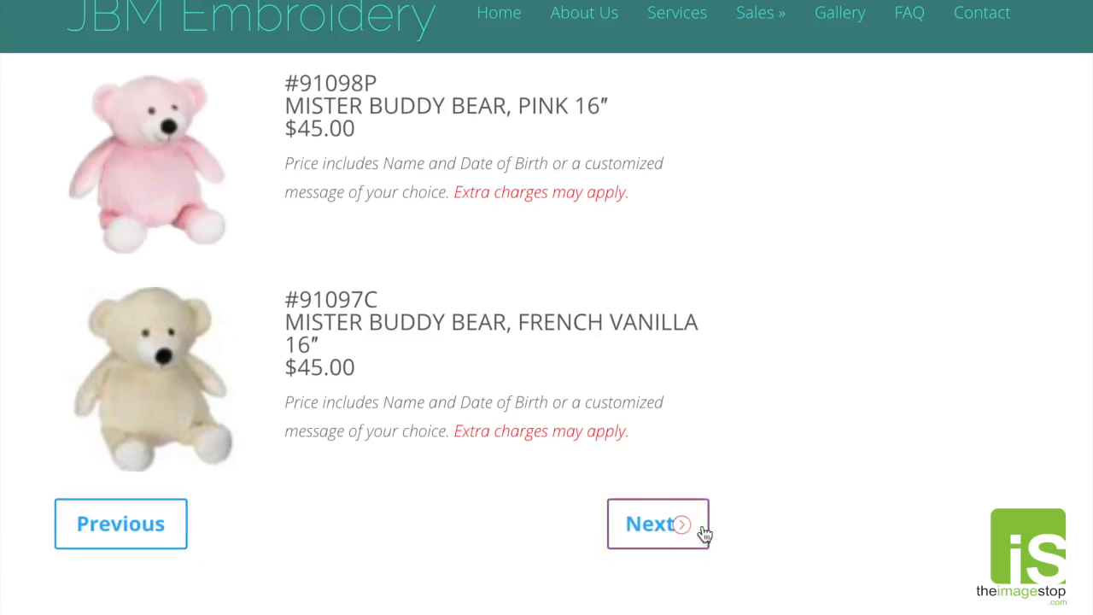
- Go on to the JBM Buddies 2 page and look through its product list to the end
left_click(658, 524)
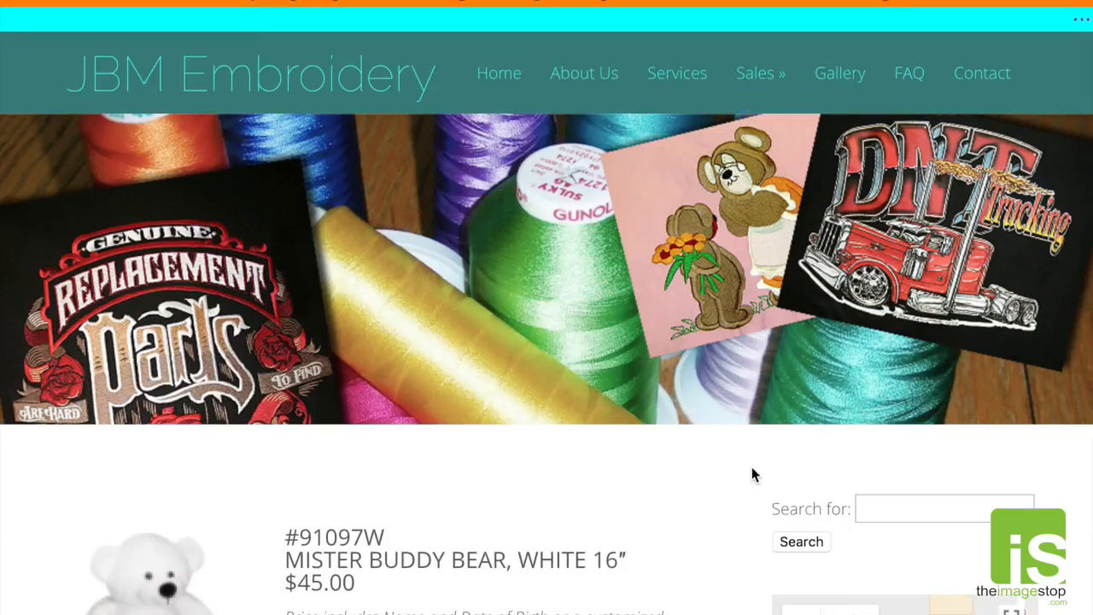
scroll(612, 487, "down", 3)
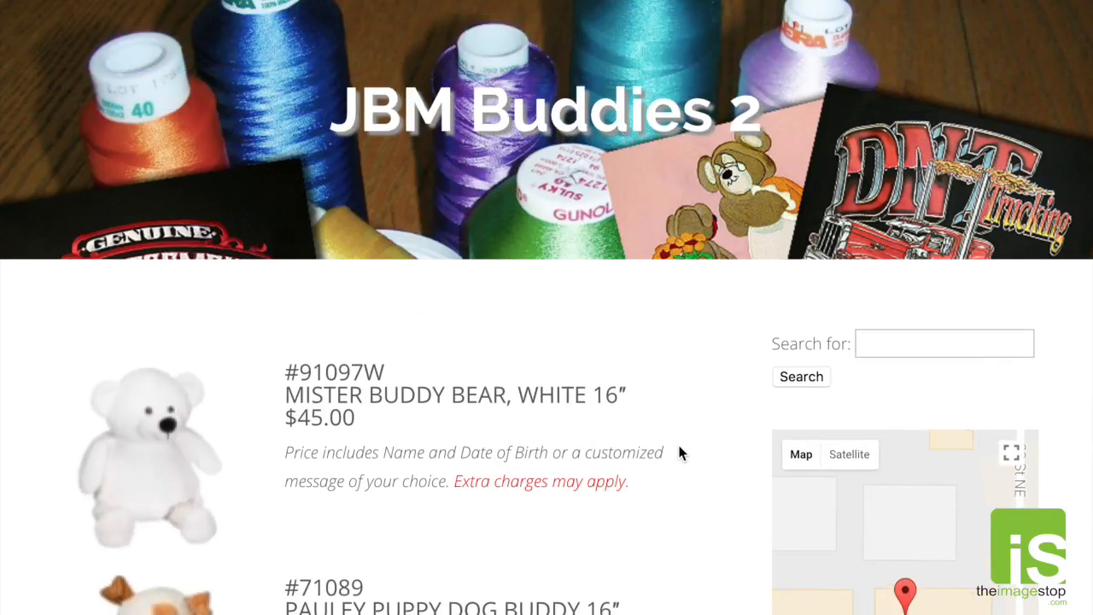
scroll(692, 440, "down", 3)
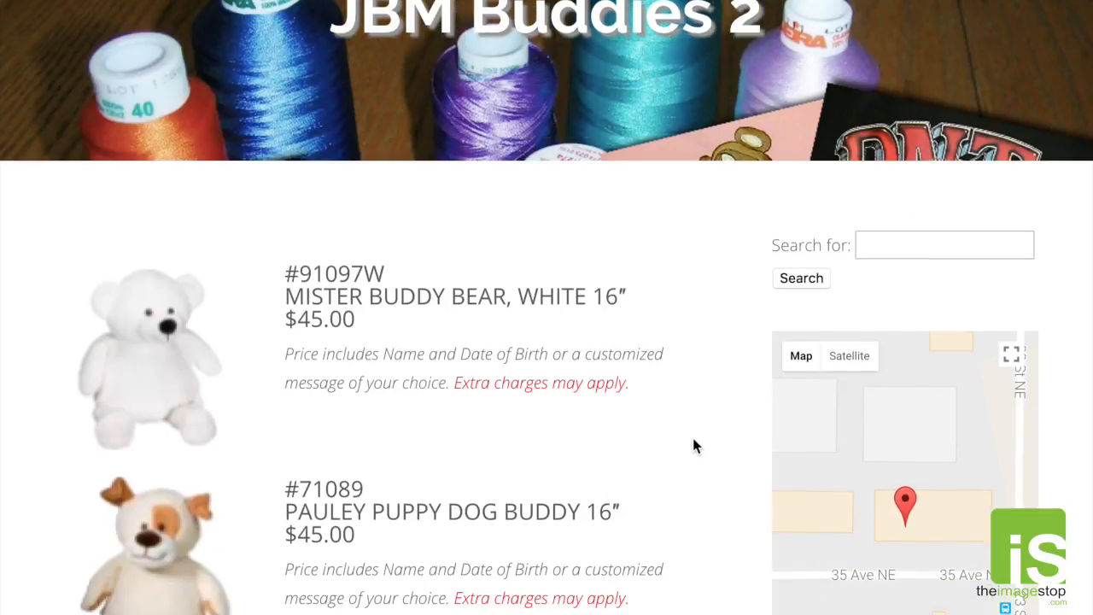
scroll(695, 445, "down", 10)
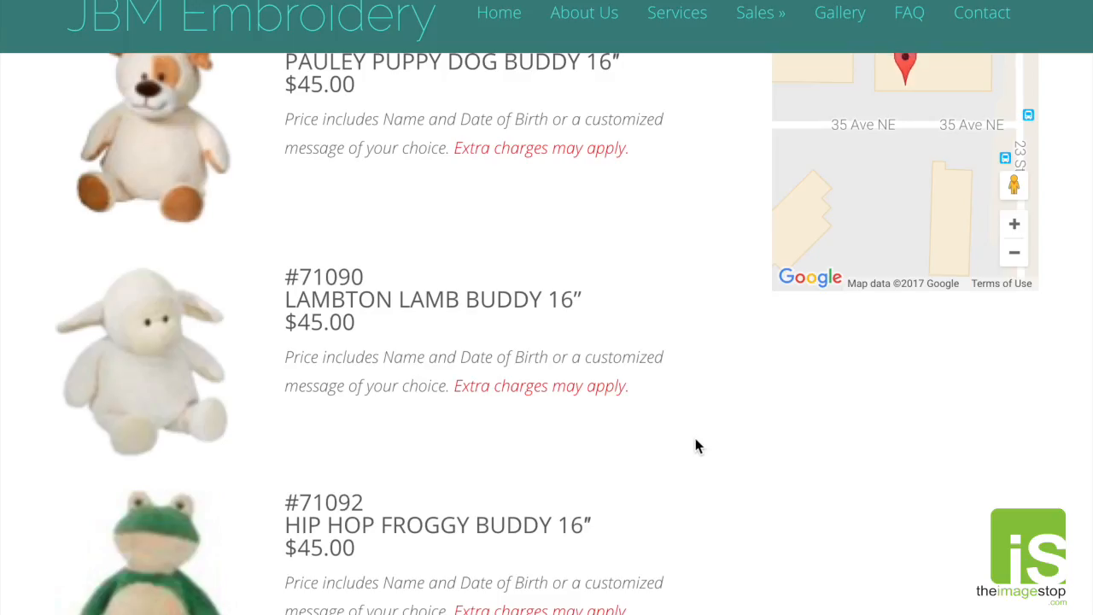
scroll(696, 445, "down", 5)
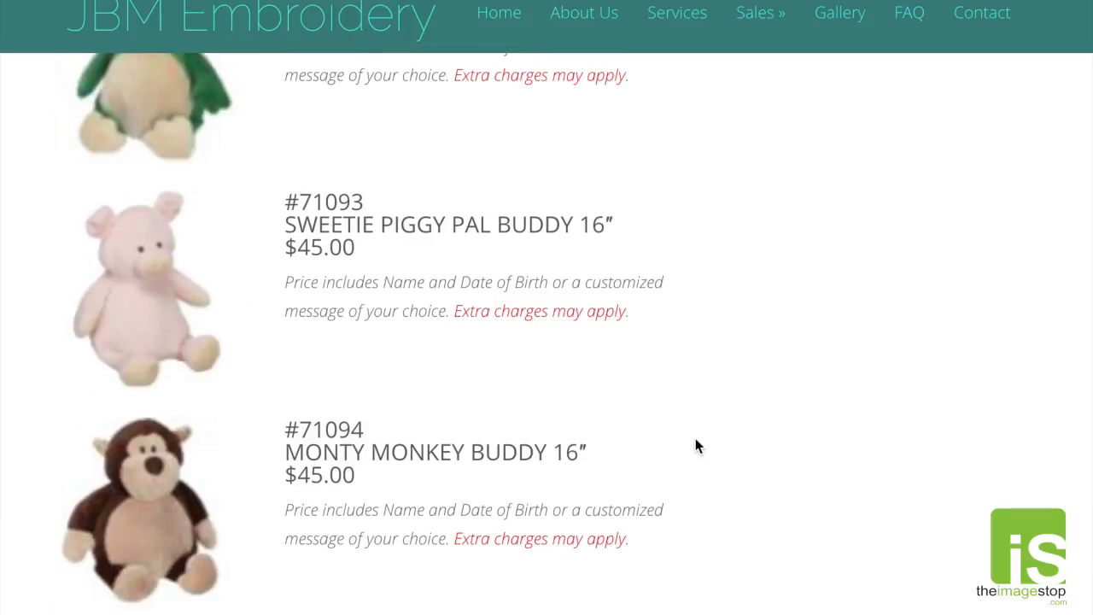
- Go on to the JBM Buddies 3 page and examine the names and item numbers of its products, including the pink ladybug
left_click(667, 557)
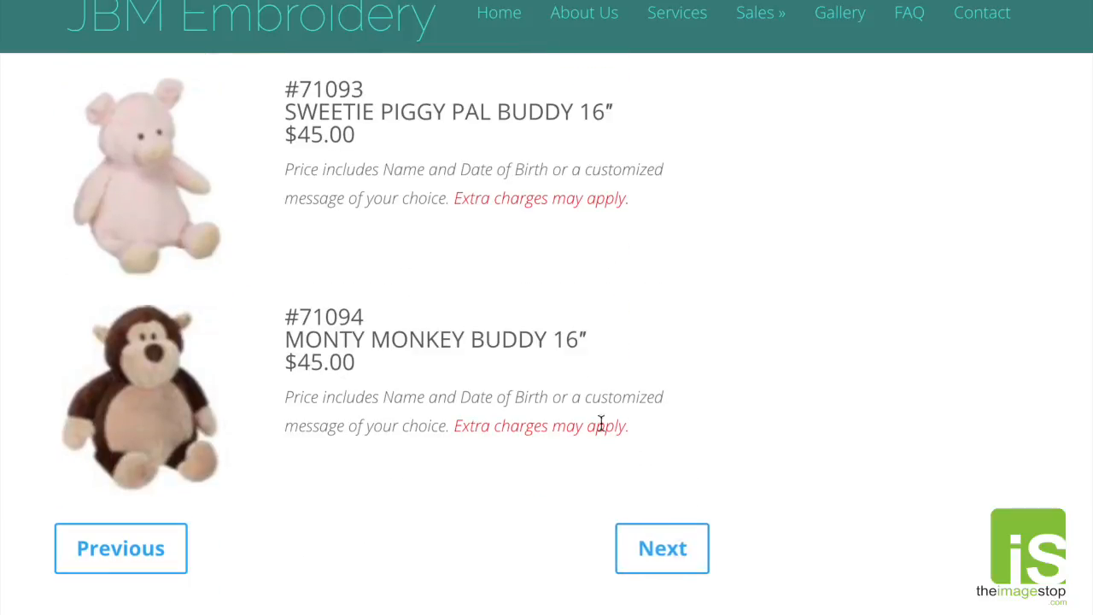
scroll(698, 434, "down", 2)
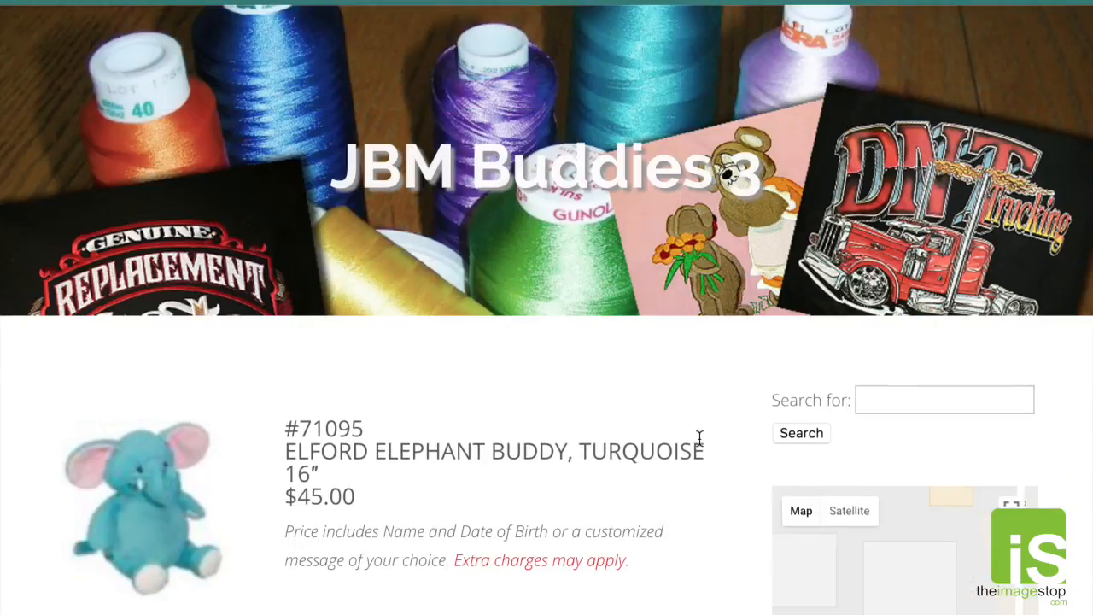
scroll(715, 444, "down", 1)
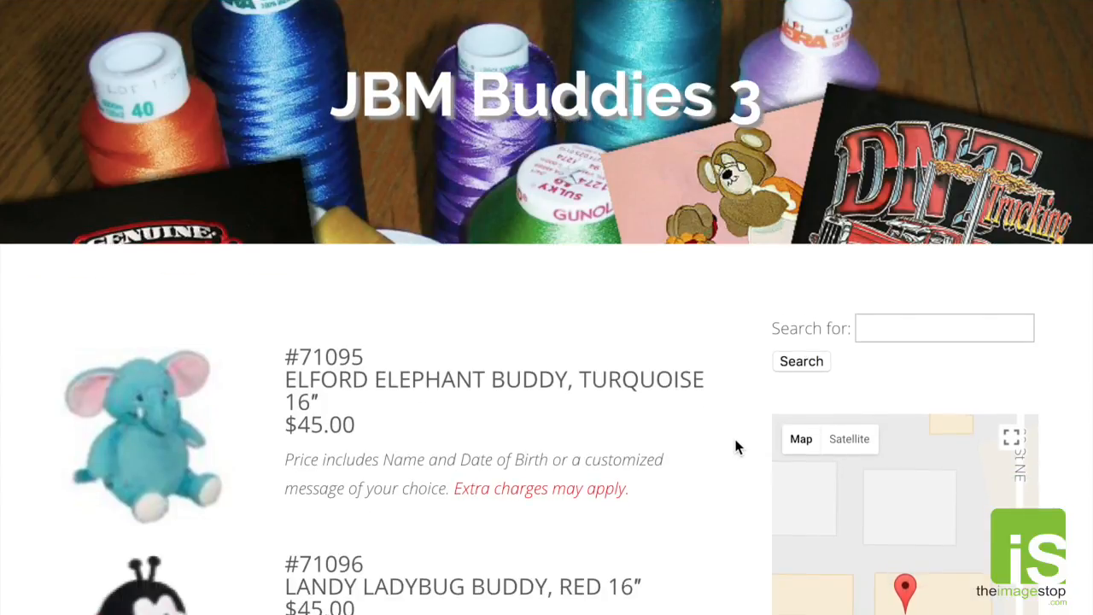
scroll(731, 444, "down", 1)
scroll(730, 440, "down", 1)
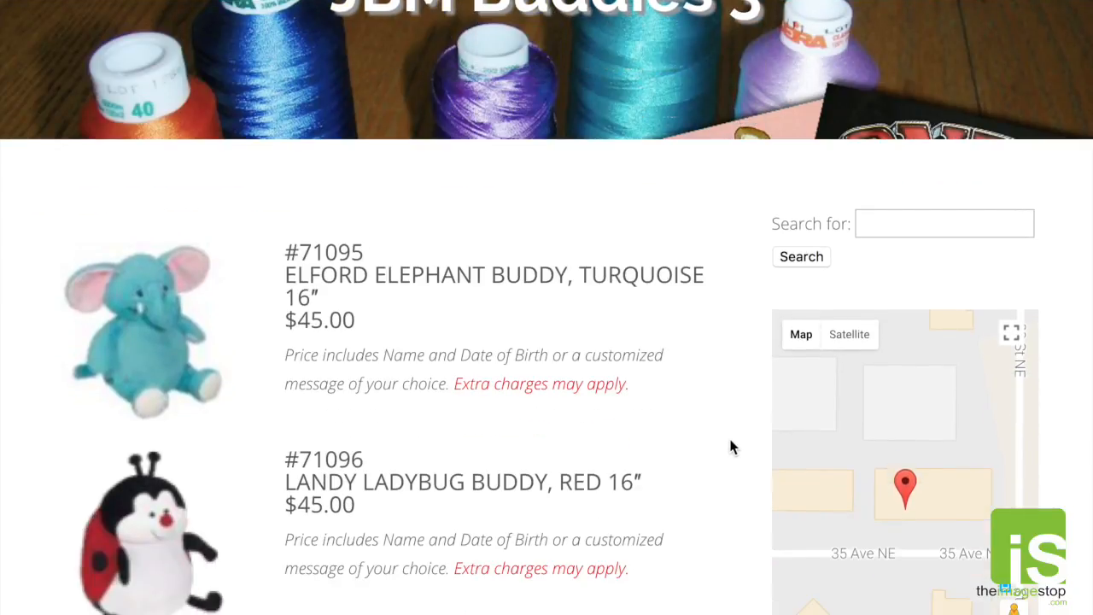
scroll(692, 425, "down", 1)
scroll(692, 432, "down", 6)
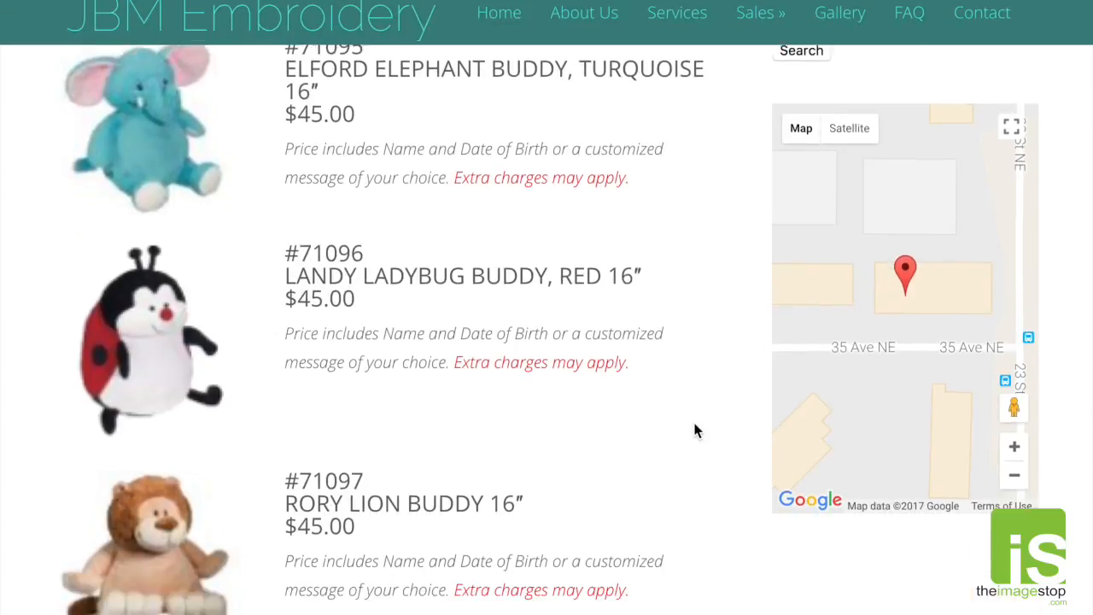
scroll(695, 427, "down", 7)
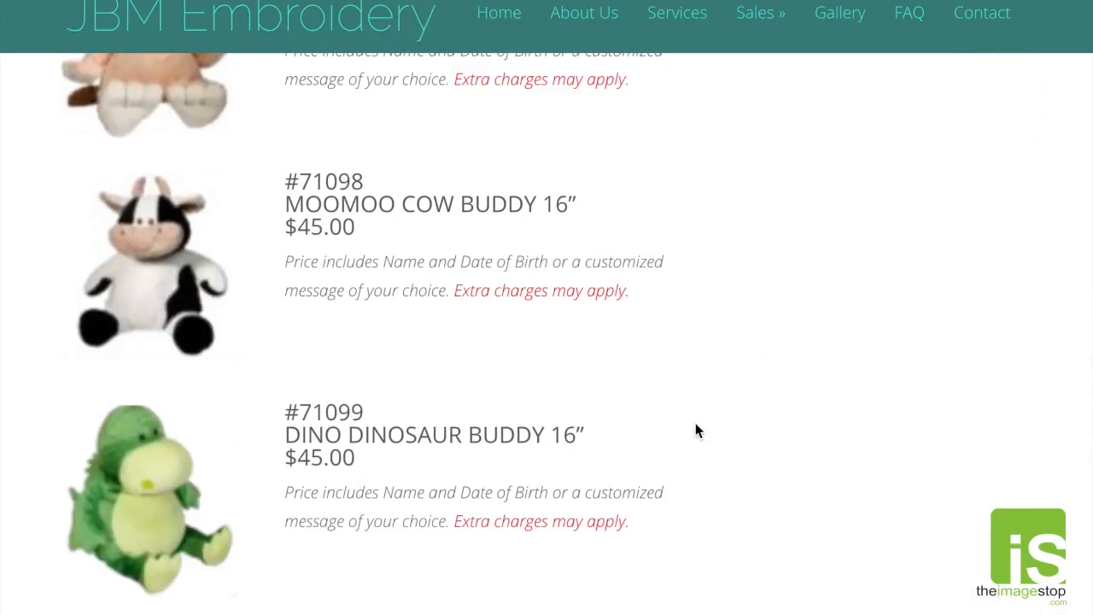
scroll(688, 440, "down", 2)
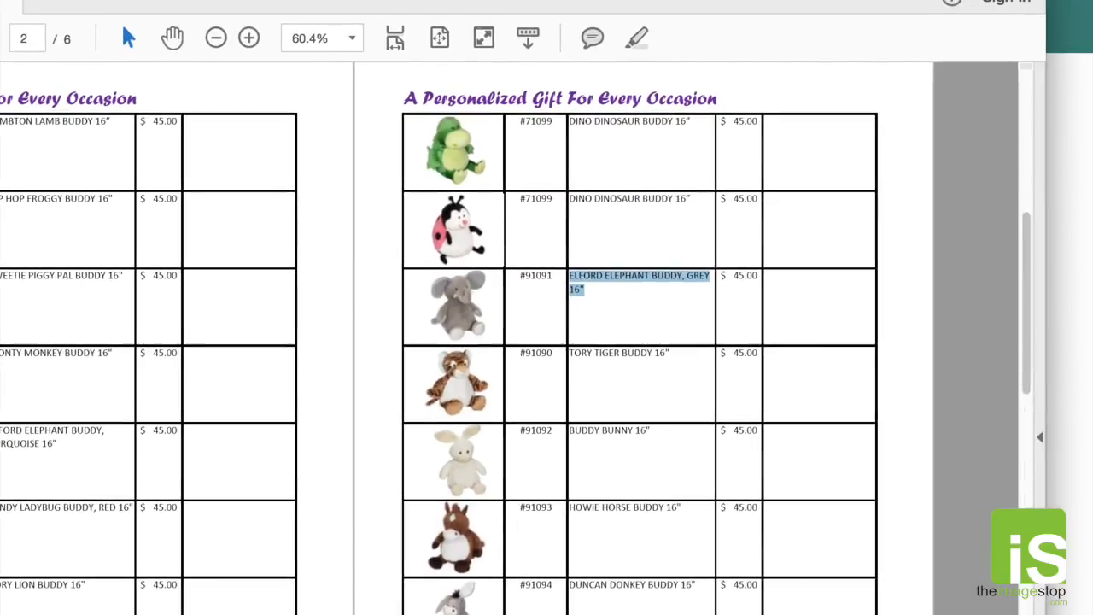
- Switch to the PDF price list and check the product name and item number in the pink ladybug row
left_click(647, 218)
double_click(600, 205)
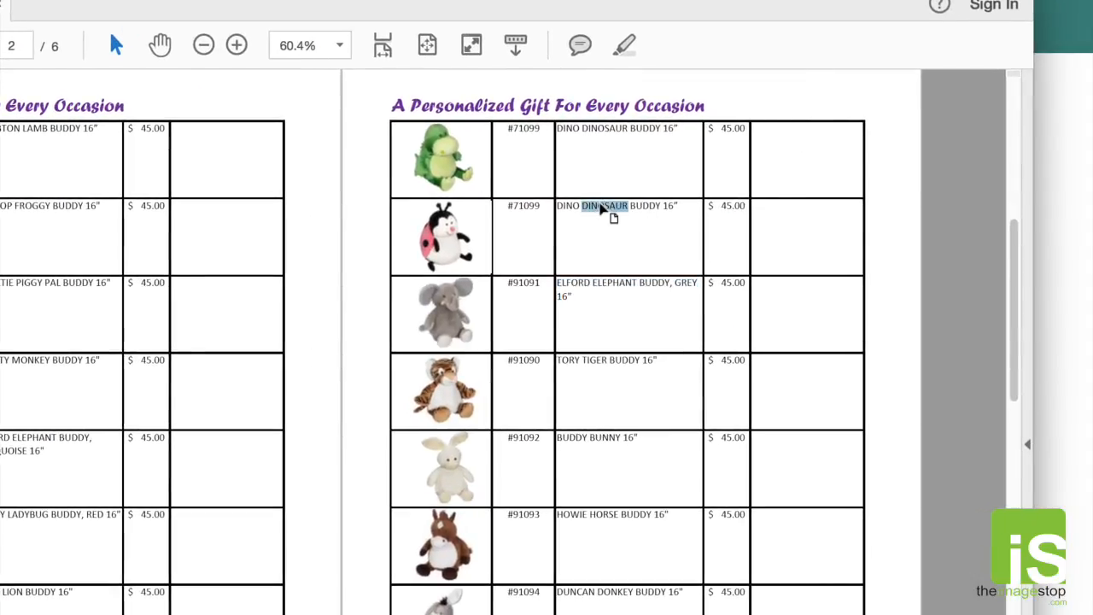
double_click(521, 206)
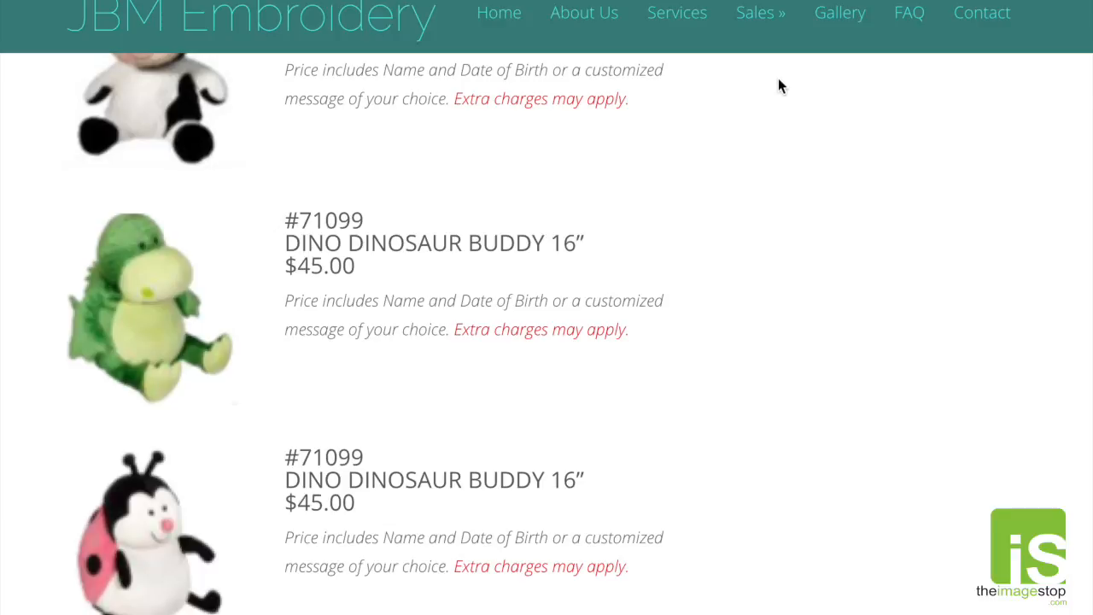
- Switch to the WordPress editor for JBM Buddies 3 and open the settings of the LANDY LADYBUG BUDDY, PINK text module
key("ctrl+shift+Tab")
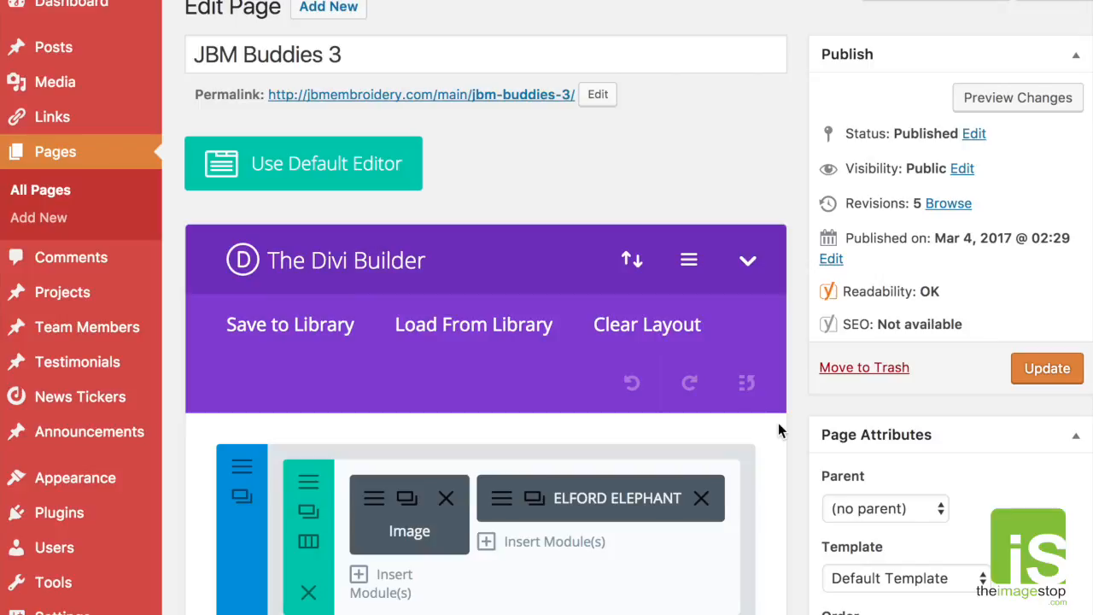
scroll(766, 414, "down", 1)
scroll(765, 412, "down", 4)
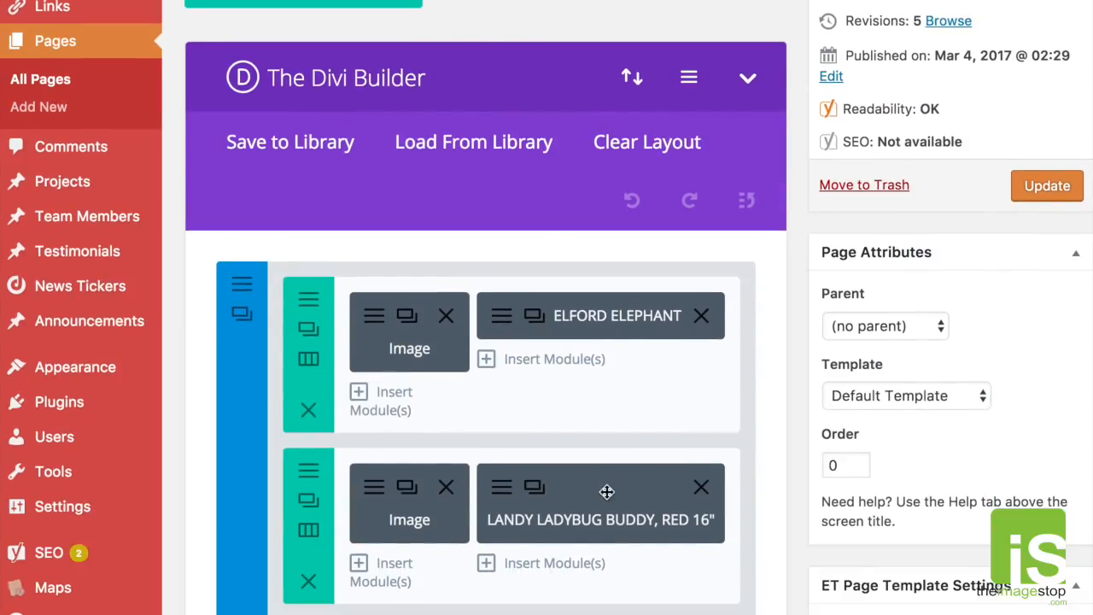
scroll(605, 521, "down", 6)
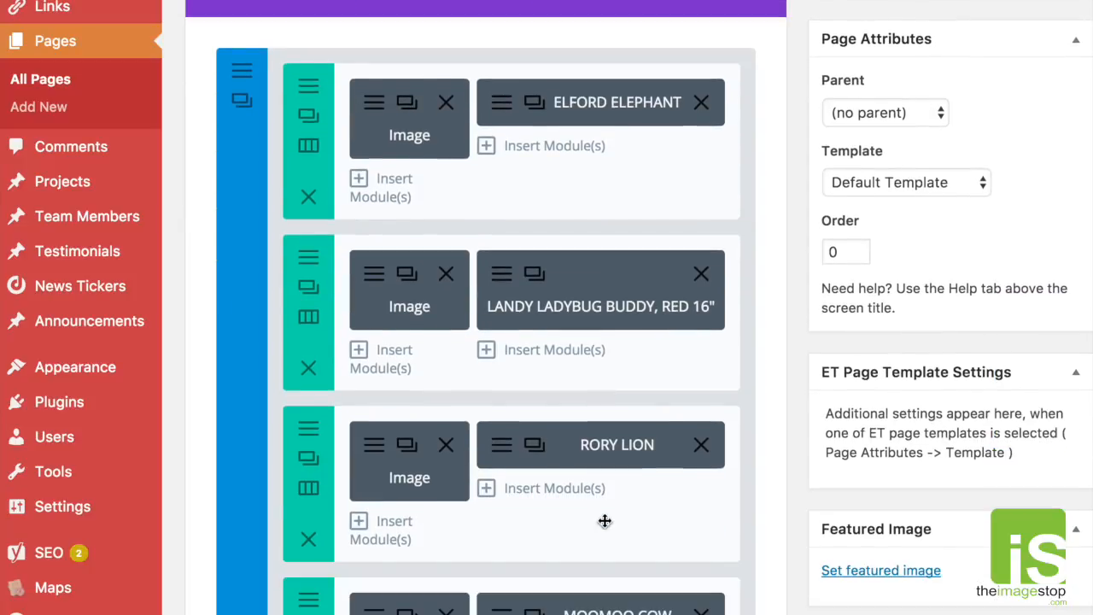
scroll(616, 516, "down", 10)
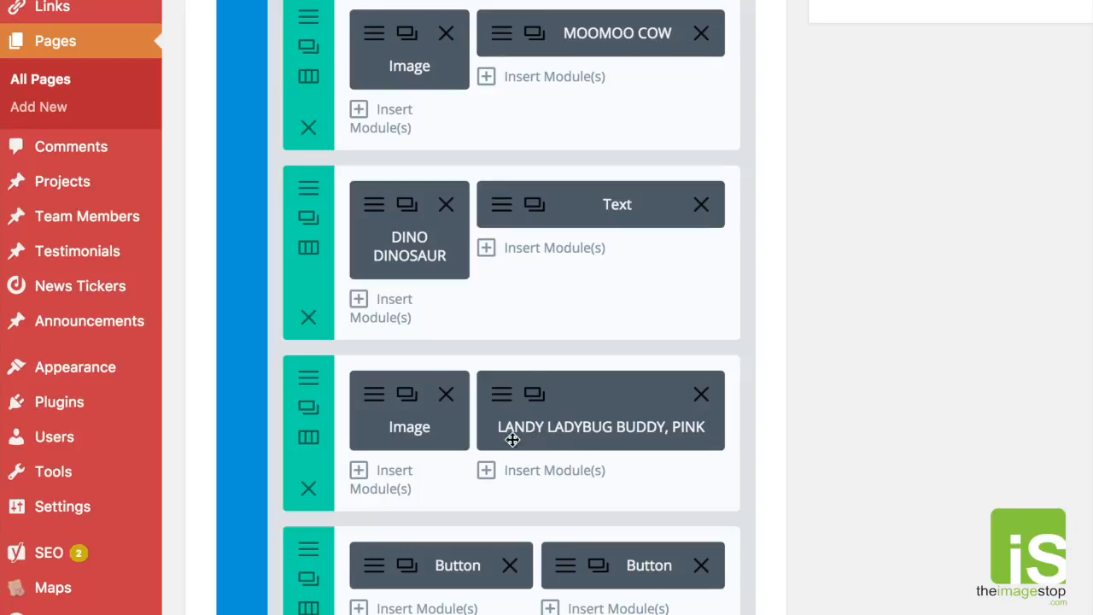
left_click(507, 396)
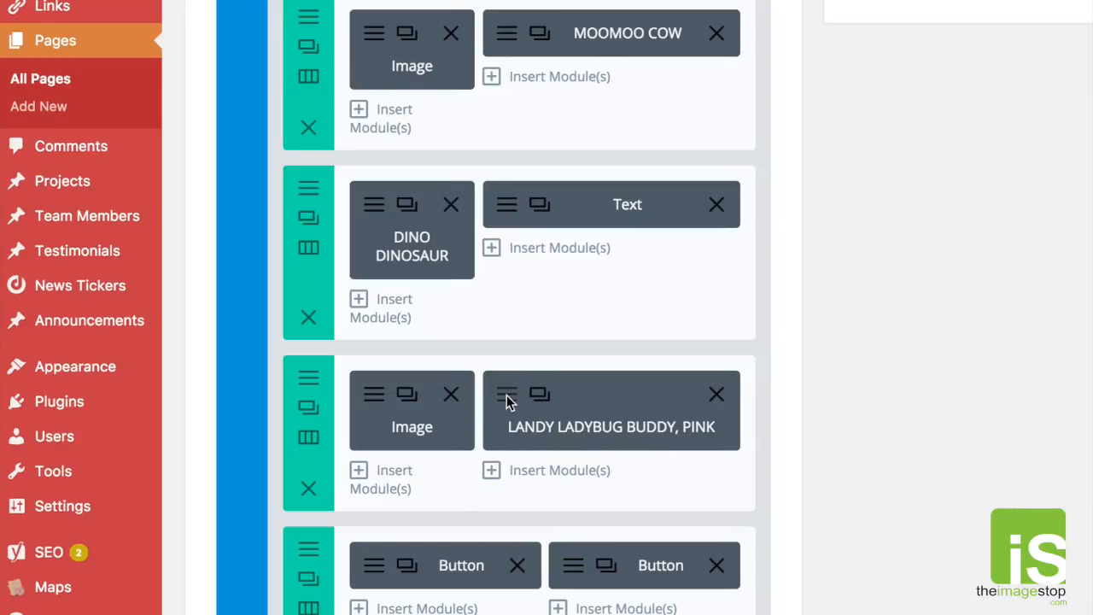
- Replace DINO DINOSAUR BUDDY in the module's content with "LANDY LADYBUG BUDDY, PINK" from its admin label, keeping one space before 16”
scroll(570, 354, "down", 8)
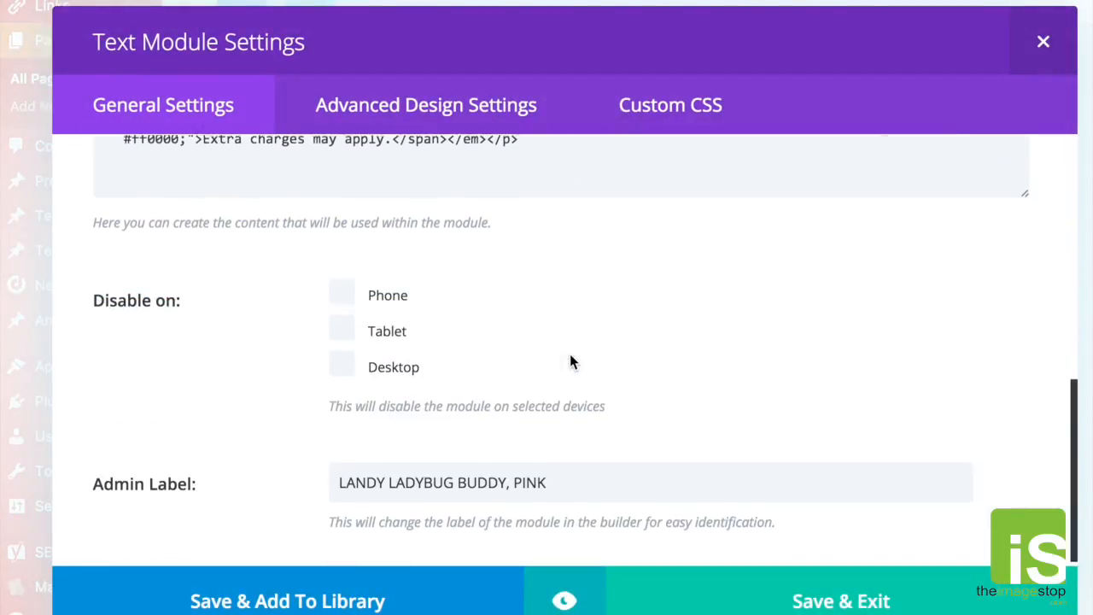
left_click_drag(575, 460, 318, 449)
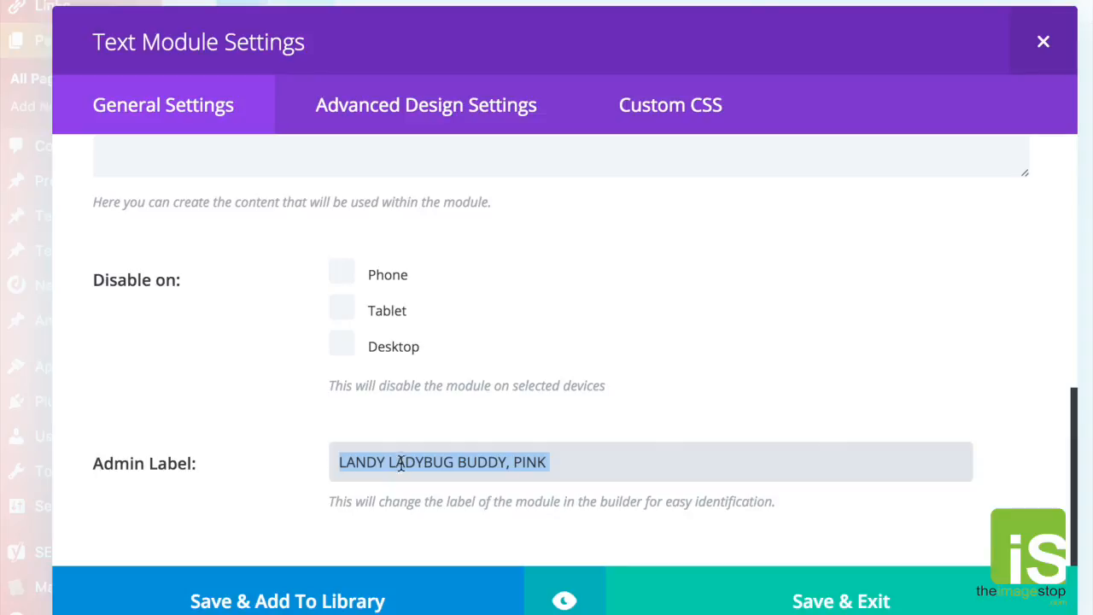
scroll(348, 444, "up", 3)
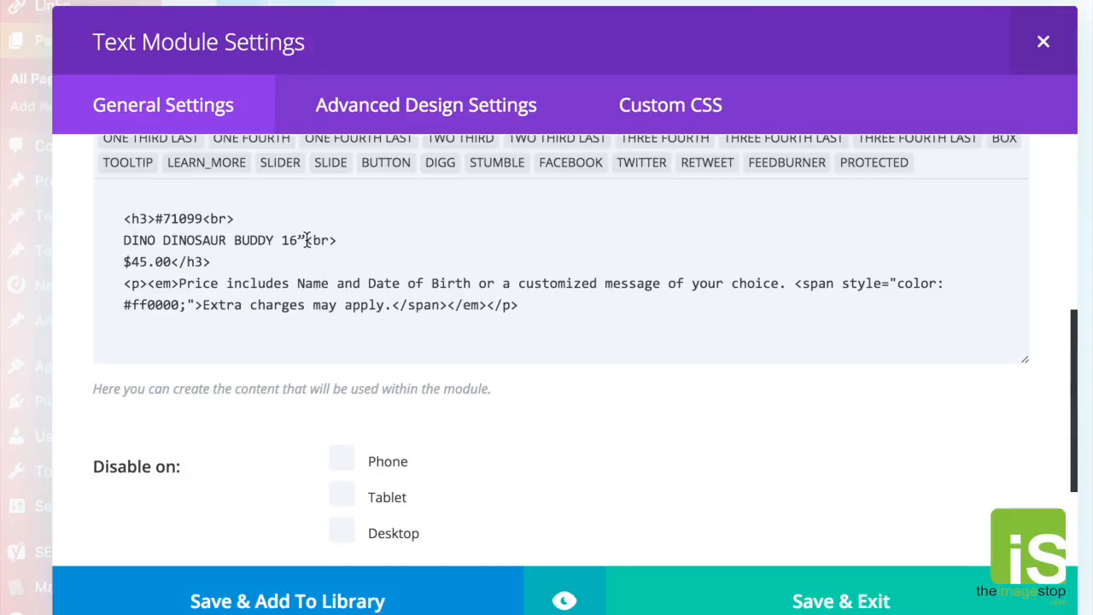
left_click_drag(273, 240, 131, 240)
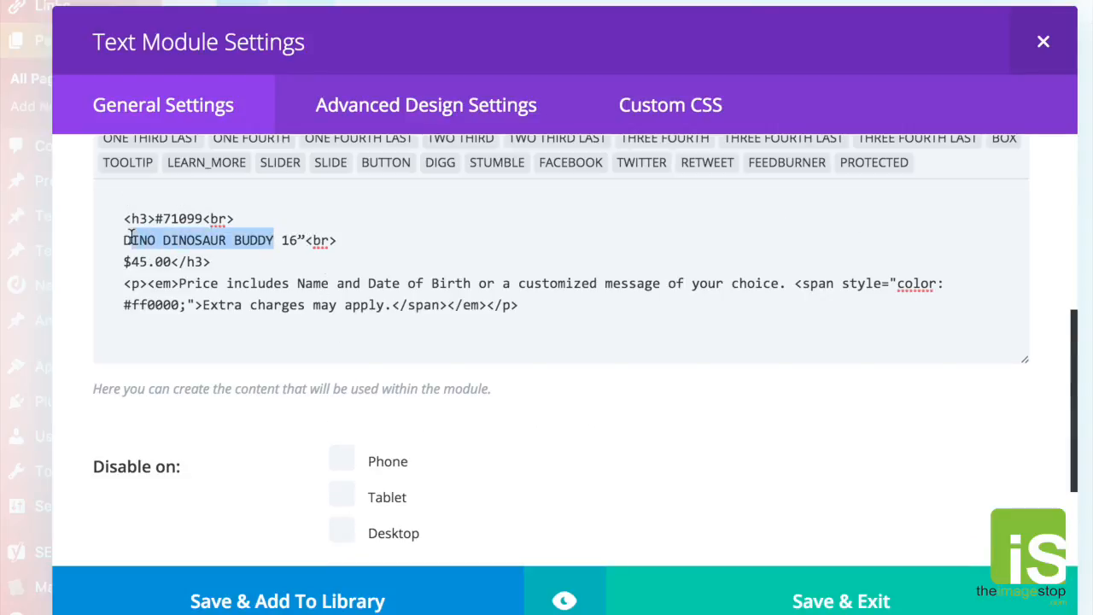
type("CANDY LADYBUG BUDDY, PINK")
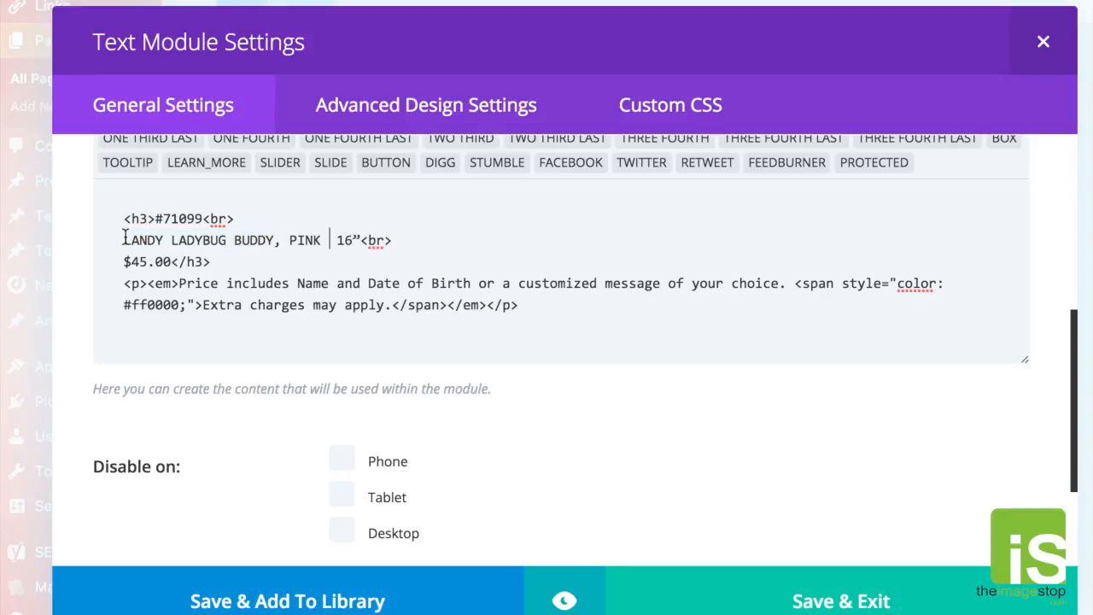
key("BackSpace")
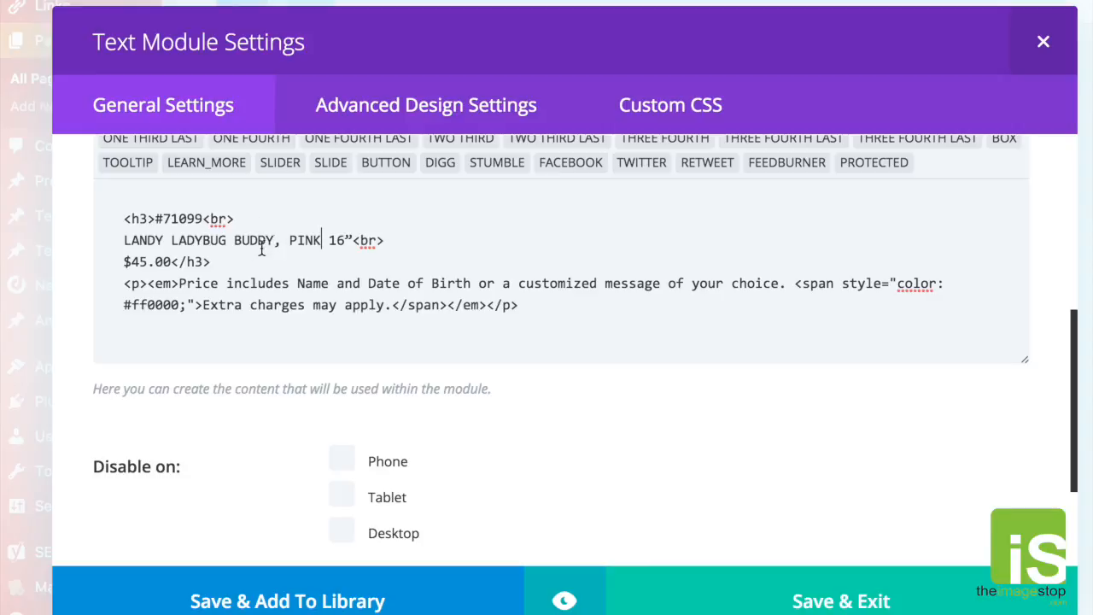
- Save the pink ladybug's text module and update the JBM Buddies 3 page
left_click_drag(202, 220, 168, 219)
left_click(817, 602)
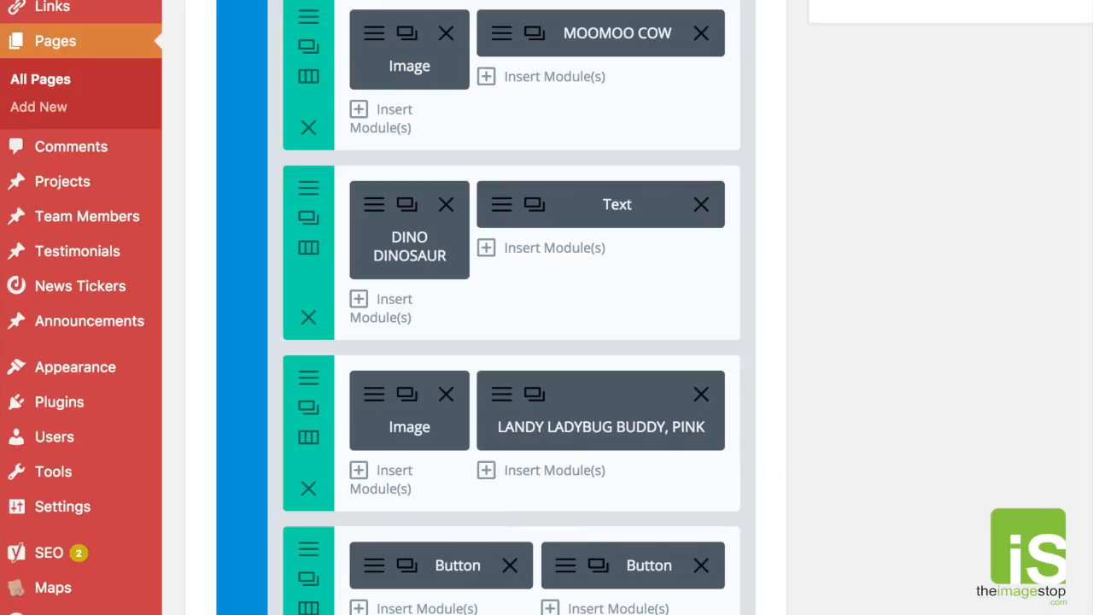
scroll(692, 522, "up", 10)
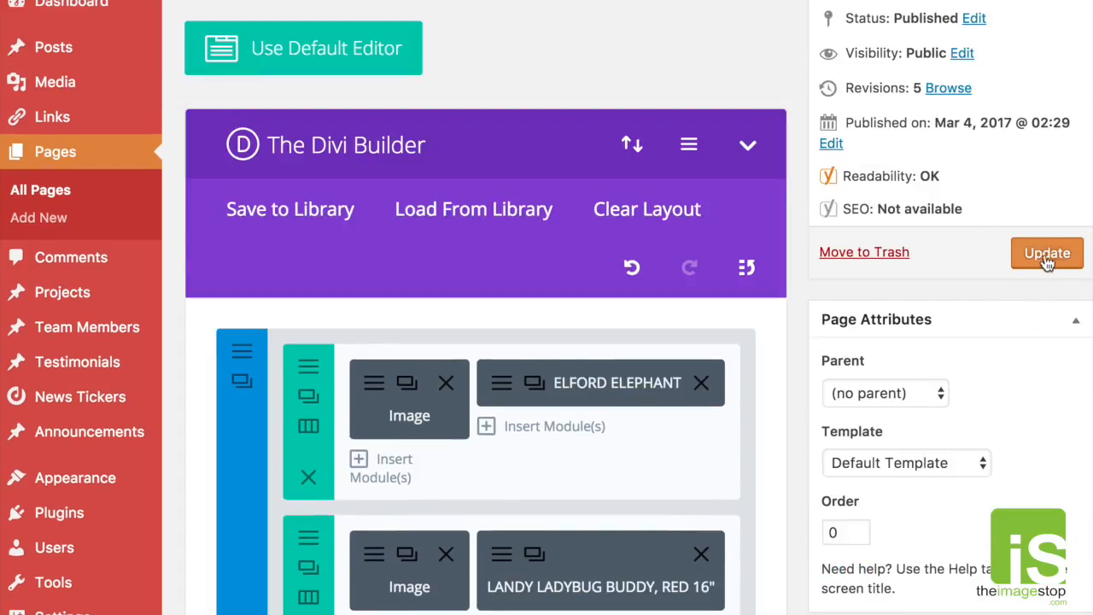
left_click(1038, 251)
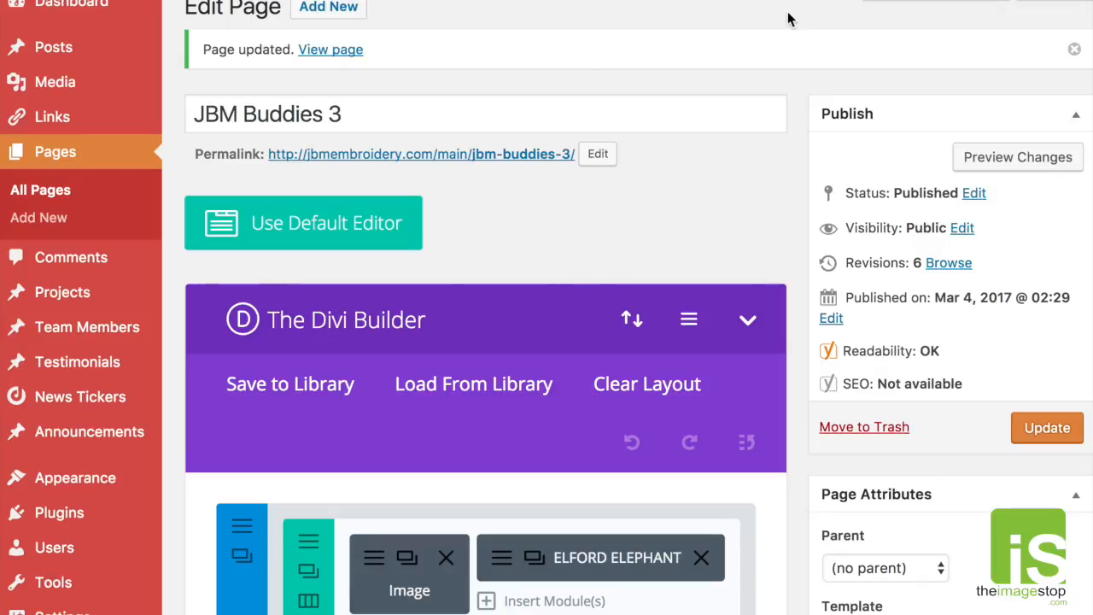
- Switch to the live JBM Buddies 3 page and check the pink ladybug's product name and item number
scroll(665, 200, "down", 6)
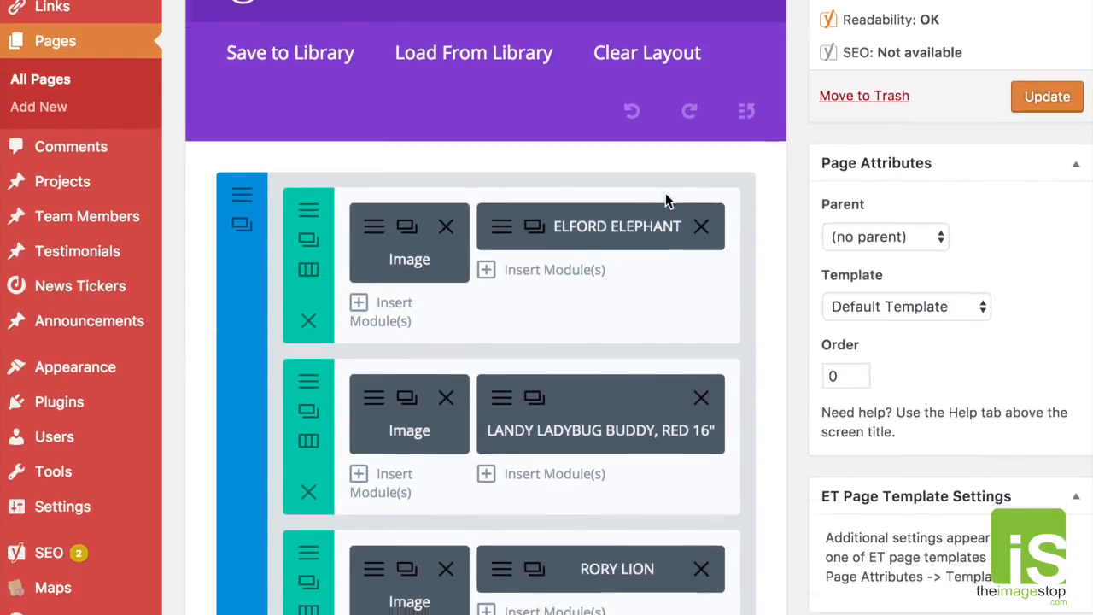
scroll(665, 201, "down", 4)
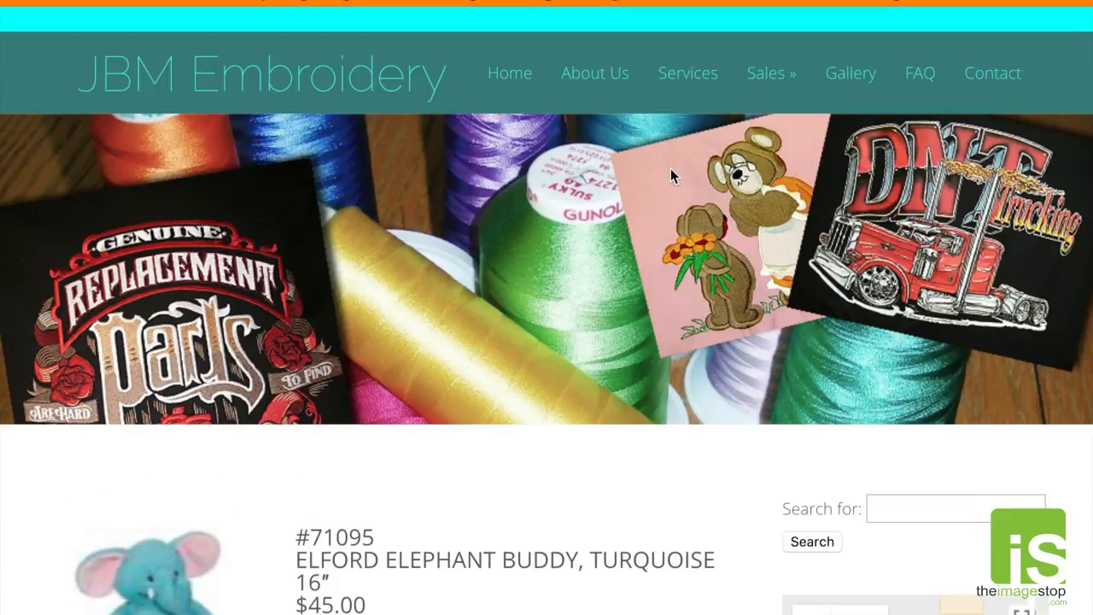
scroll(670, 171, "down", 4)
scroll(618, 243, "down", 8)
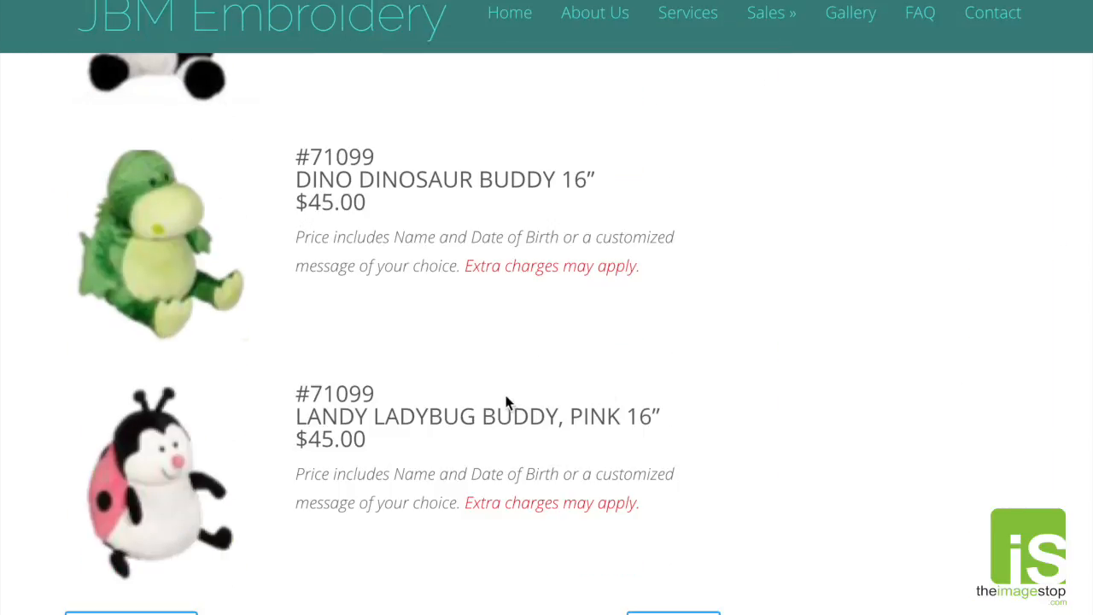
mouse_move(376, 392)
left_mouse_down()
mouse_move(309, 393)
mouse_move(374, 393)
left_mouse_up()
scroll(409, 400, "up", 15)
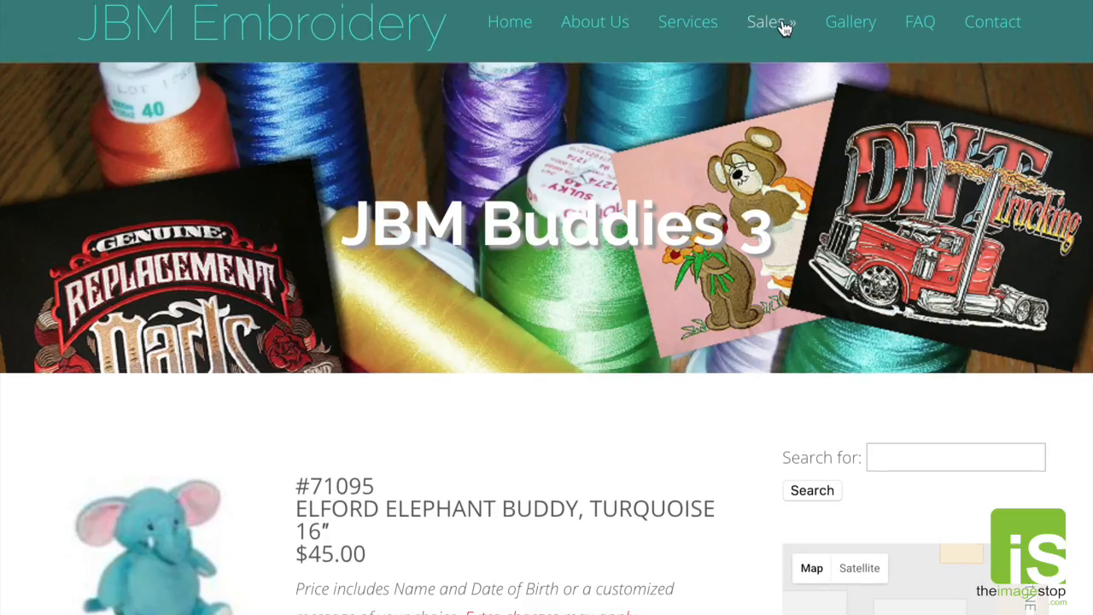
- Examine which JBM Buddies pages are listed under Sales in the live site's navigation
mouse_move(784, 28)
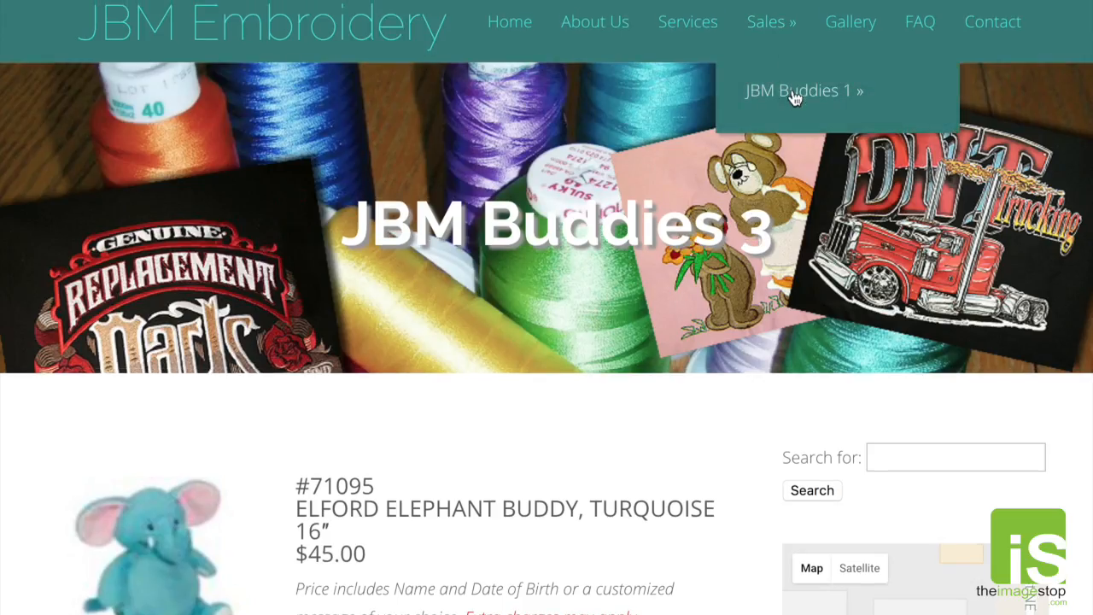
mouse_move(792, 98)
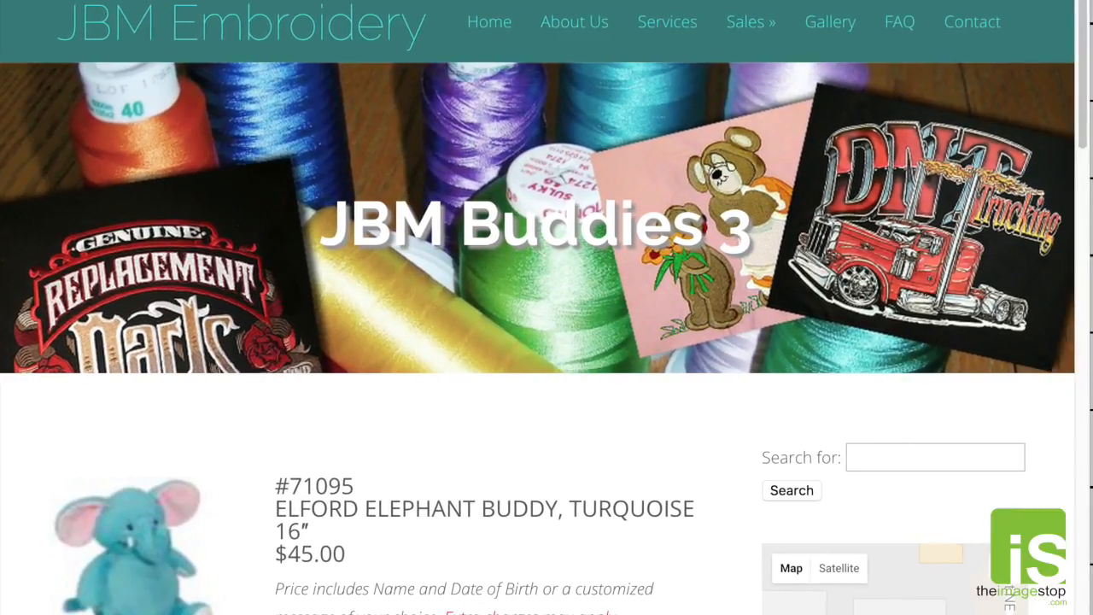
mouse_move(738, 28)
mouse_move(761, 92)
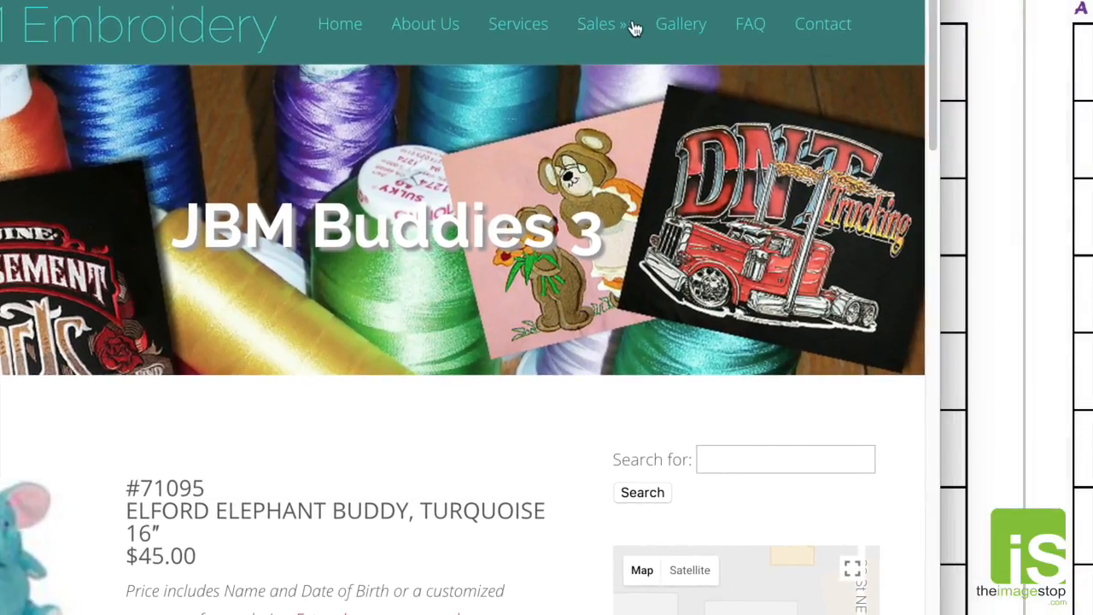
mouse_move(772, 32)
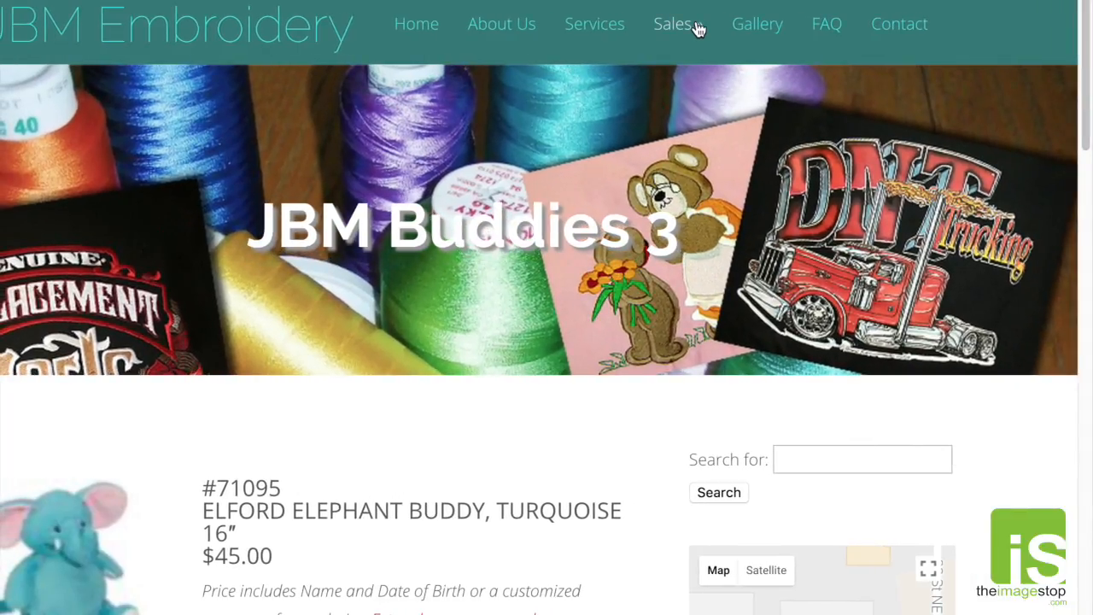
mouse_move(696, 28)
mouse_move(697, 96)
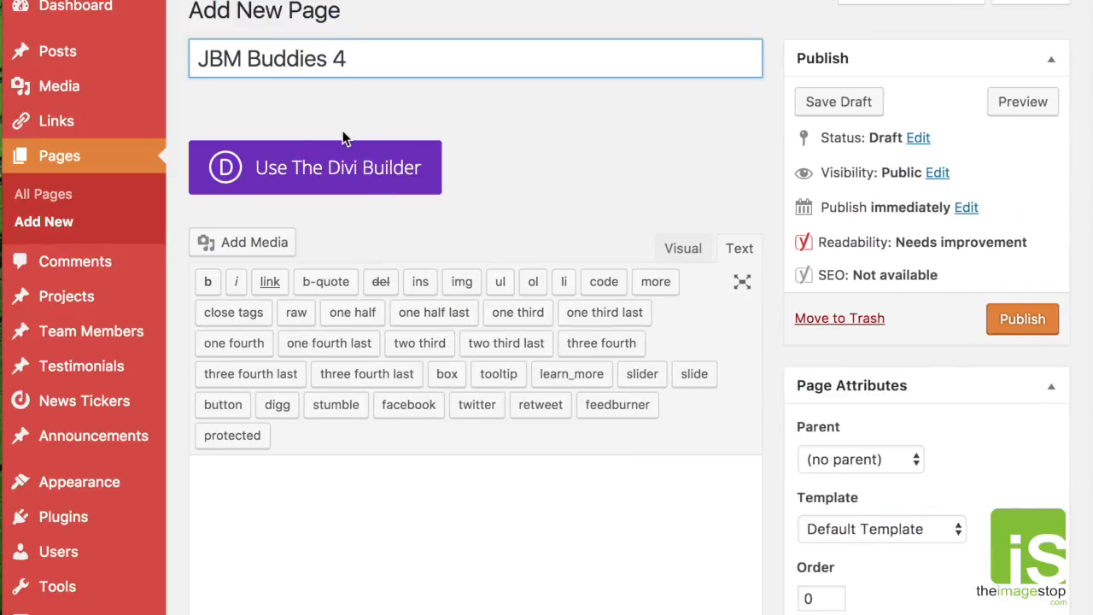
- Enable the Divi Builder on the new page titled JBM Buddies 4, keeping its builder area expanded
left_click(351, 175)
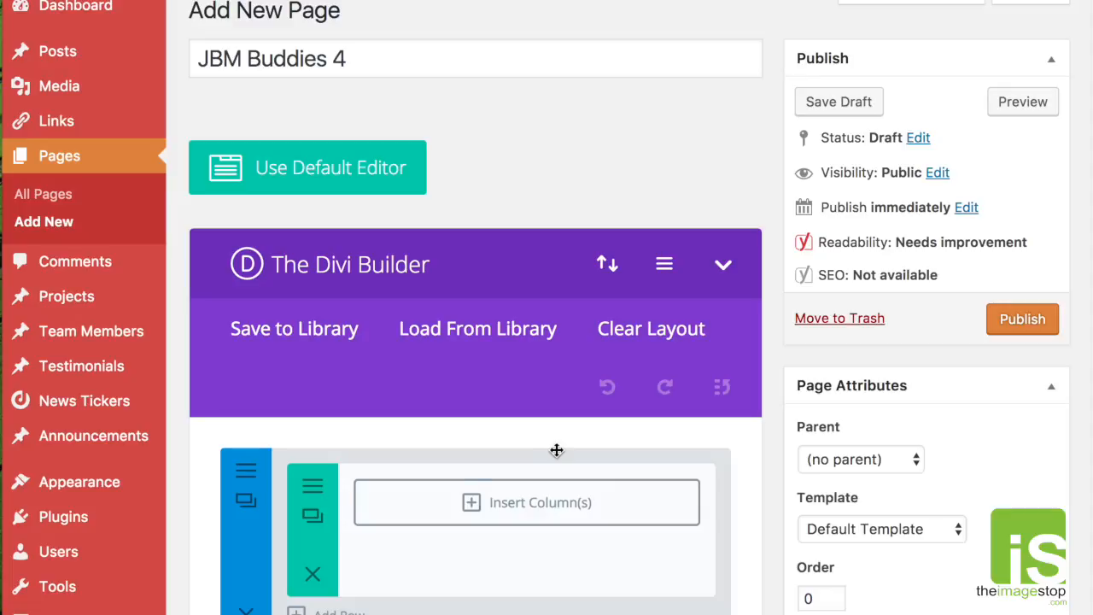
scroll(557, 450, "down", 1)
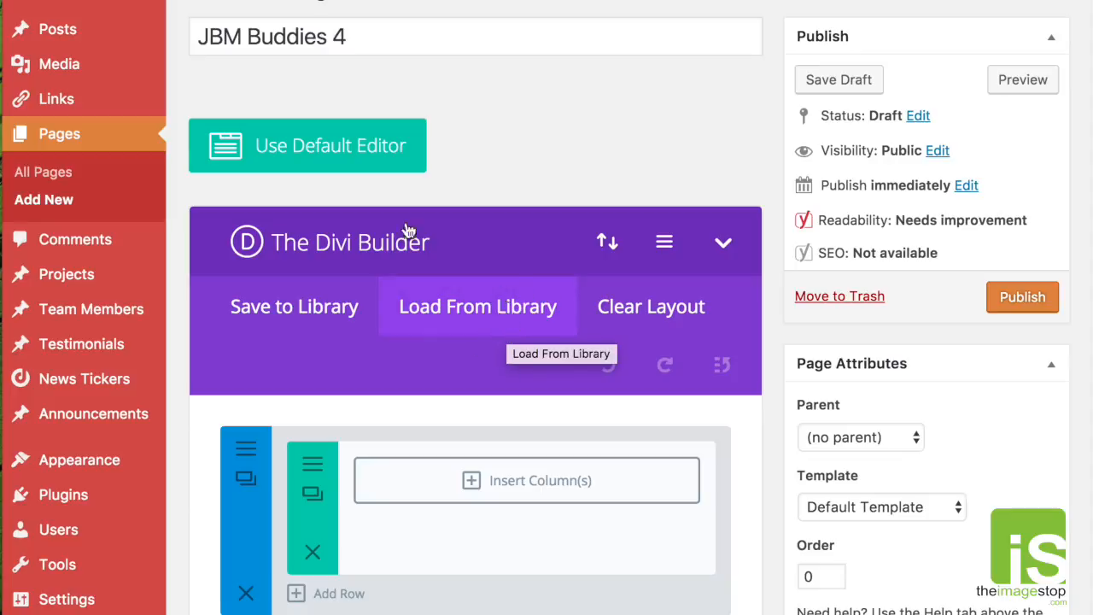
left_click_drag(359, 38, 224, 37)
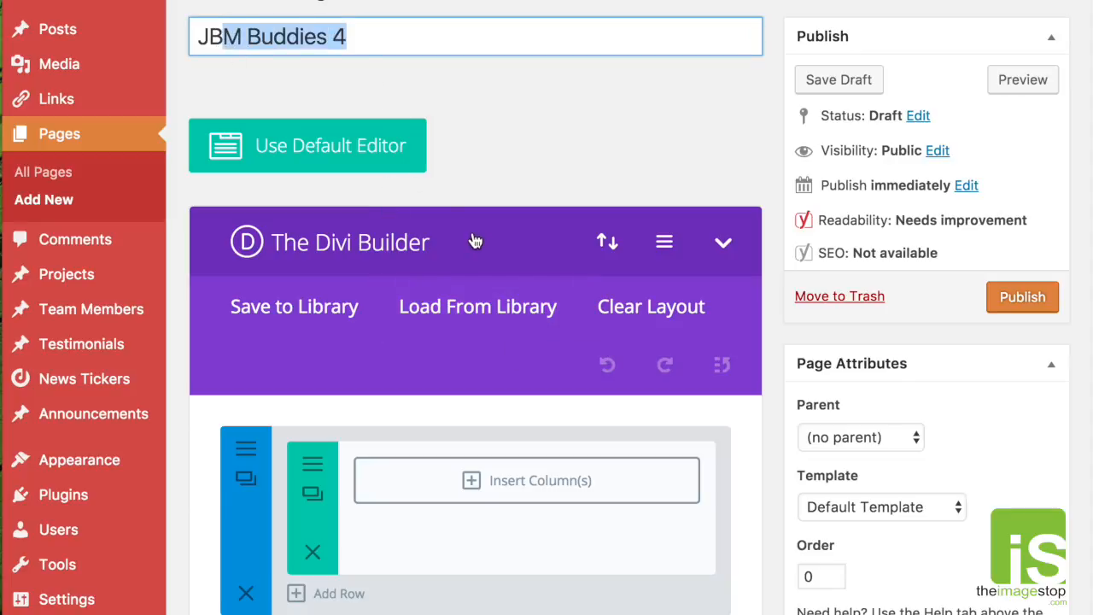
left_click(518, 268)
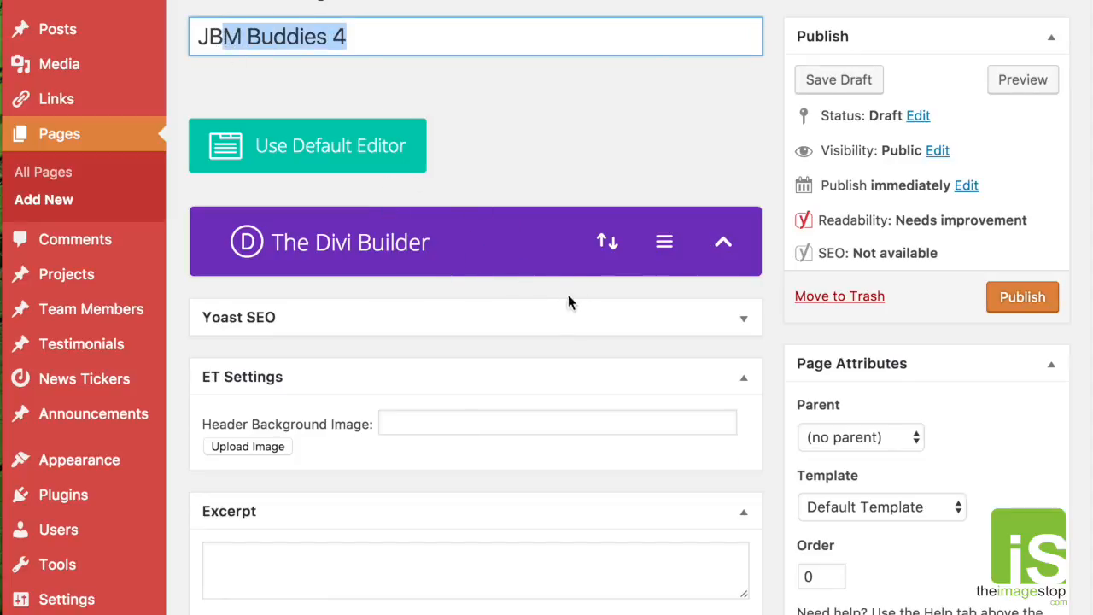
left_click(725, 246)
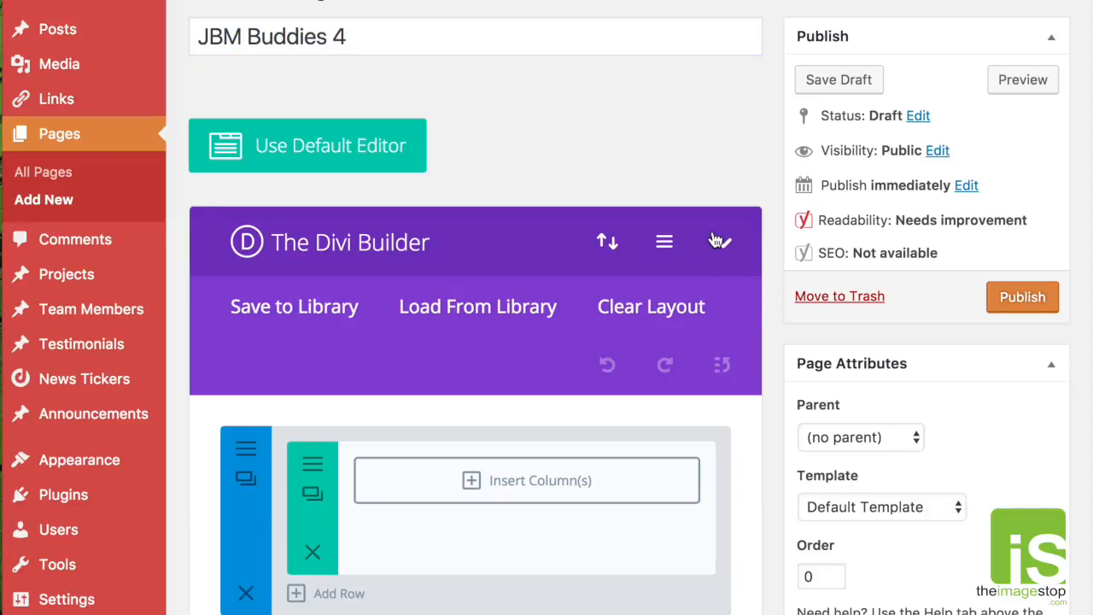
- Load the saved Products_Template_Page layout from the library, replacing the page's existing content
left_click(484, 309)
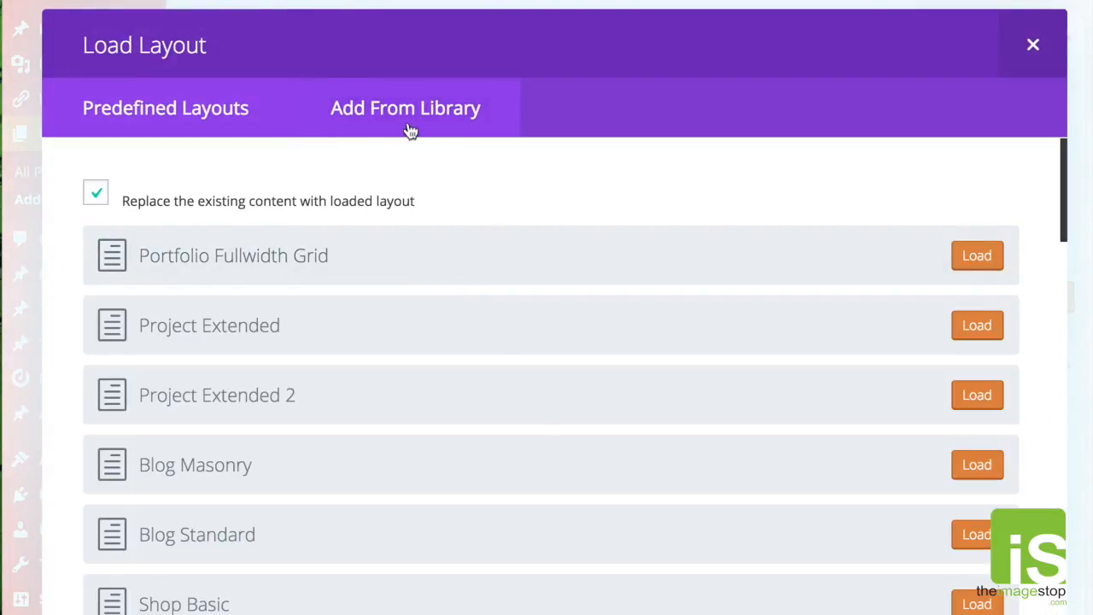
scroll(210, 269, "down", 10)
scroll(210, 269, "up", 10)
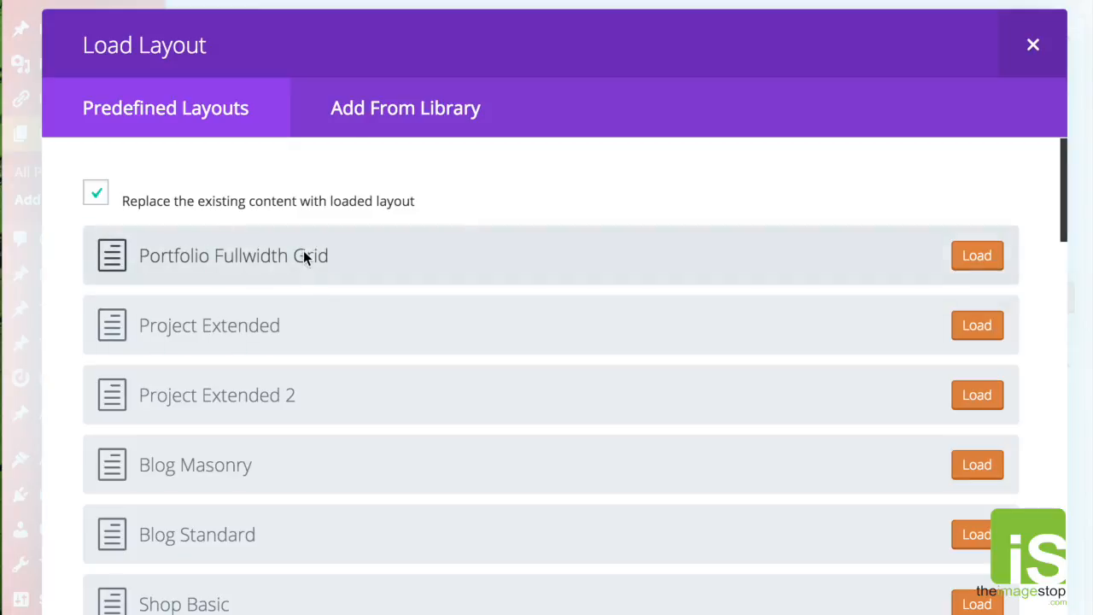
left_click(375, 116)
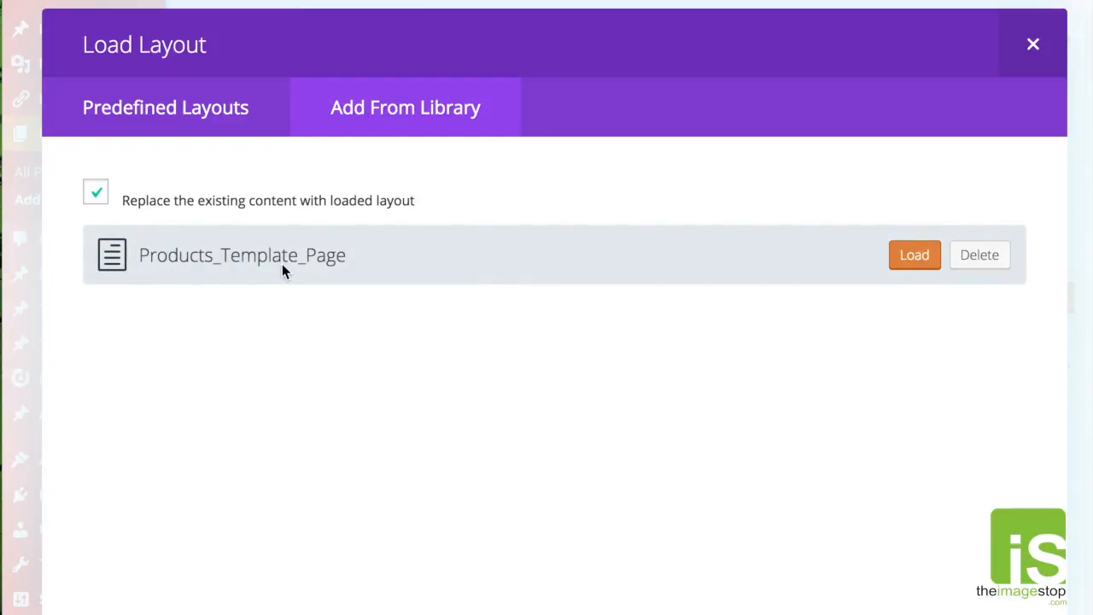
left_click(912, 262)
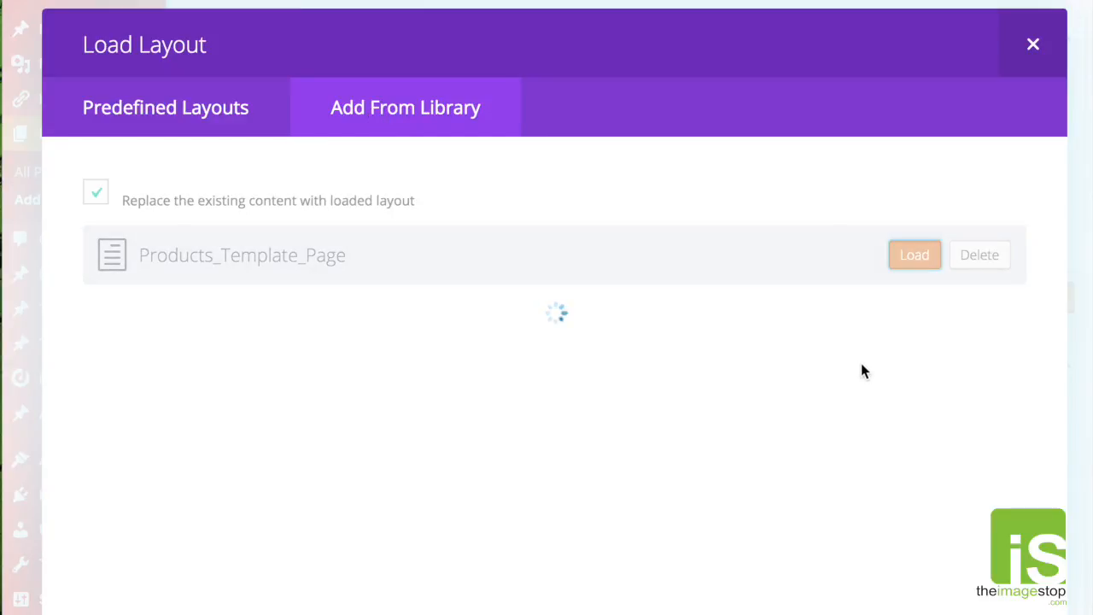
scroll(719, 405, "down", 4)
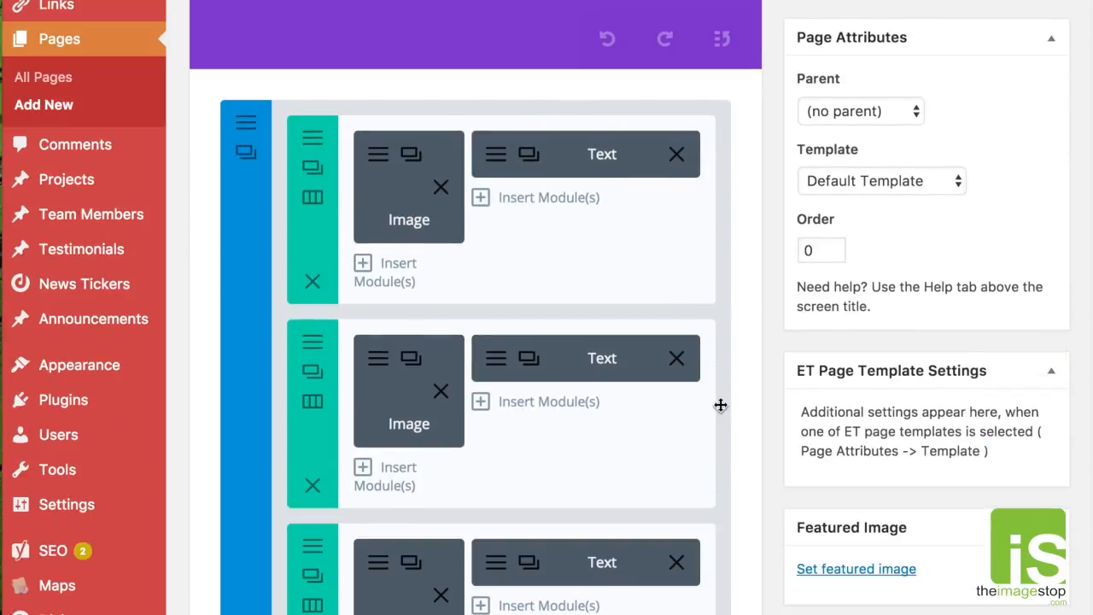
scroll(720, 405, "down", 6)
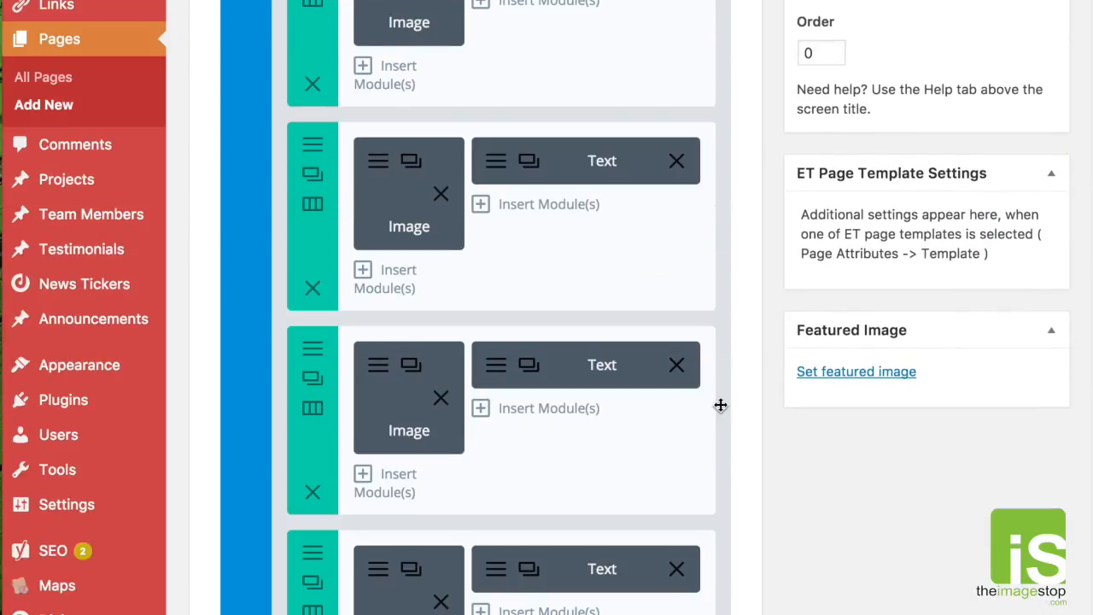
scroll(720, 405, "down", 2)
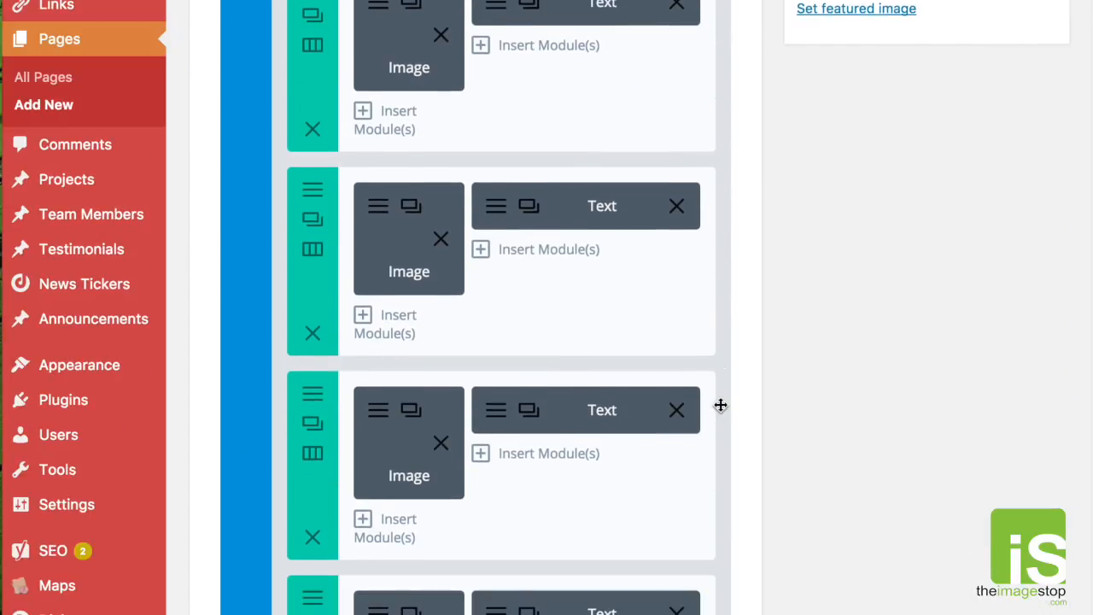
scroll(720, 405, "up", 1)
scroll(720, 405, "down", 2)
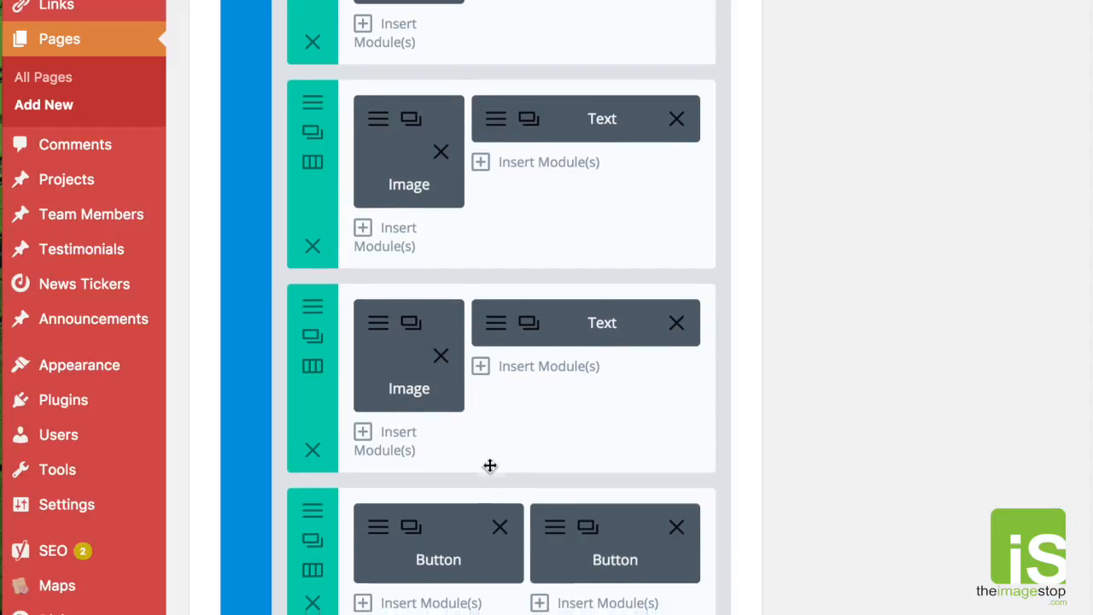
scroll(410, 478, "down", 1)
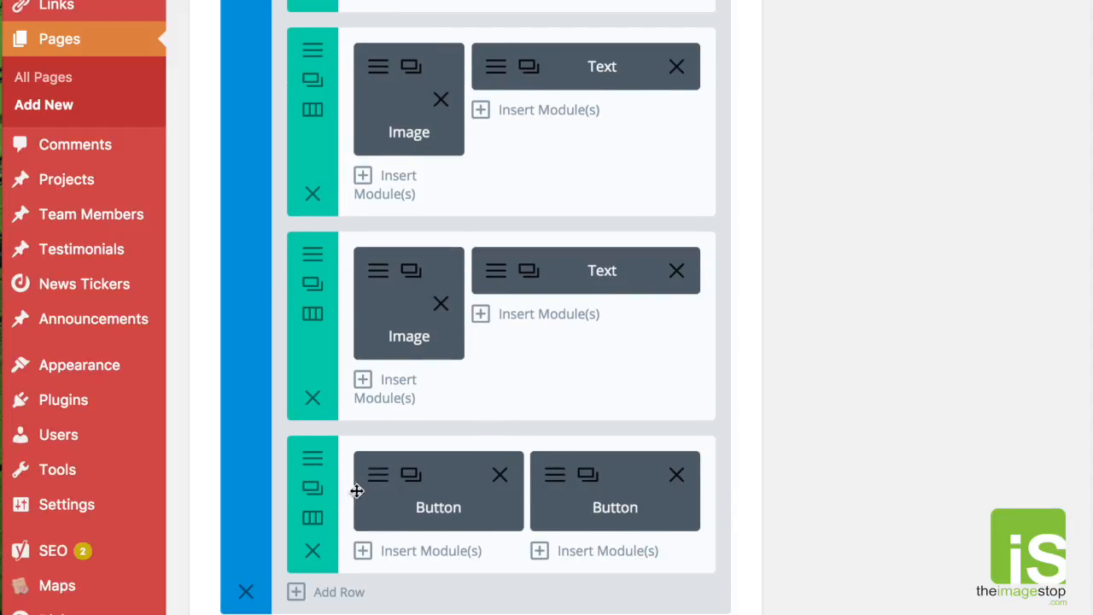
left_click(378, 484)
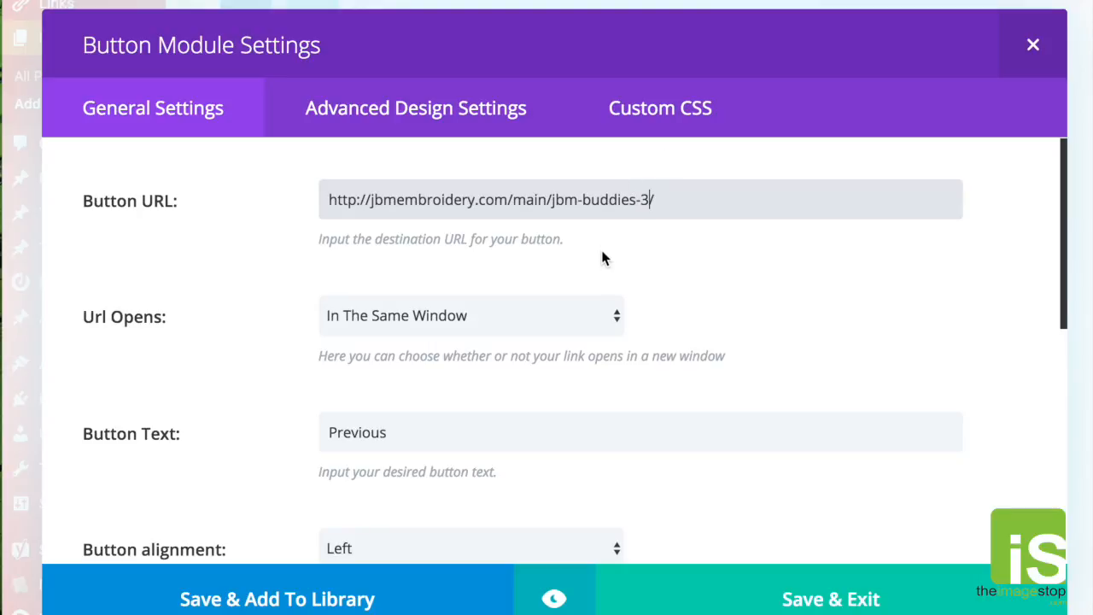
left_click(803, 608)
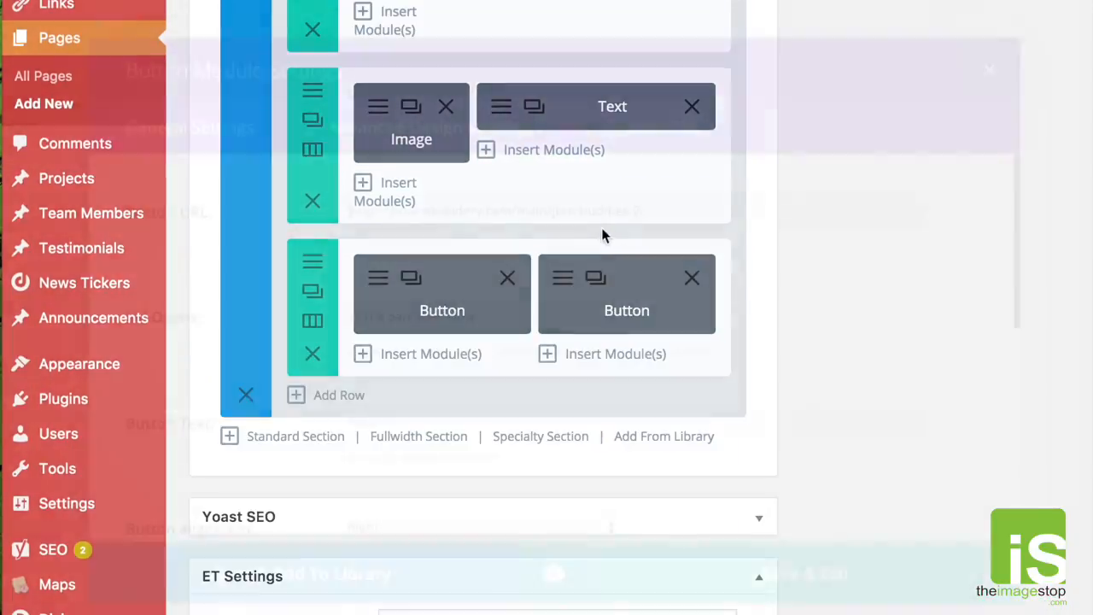
left_click(563, 483)
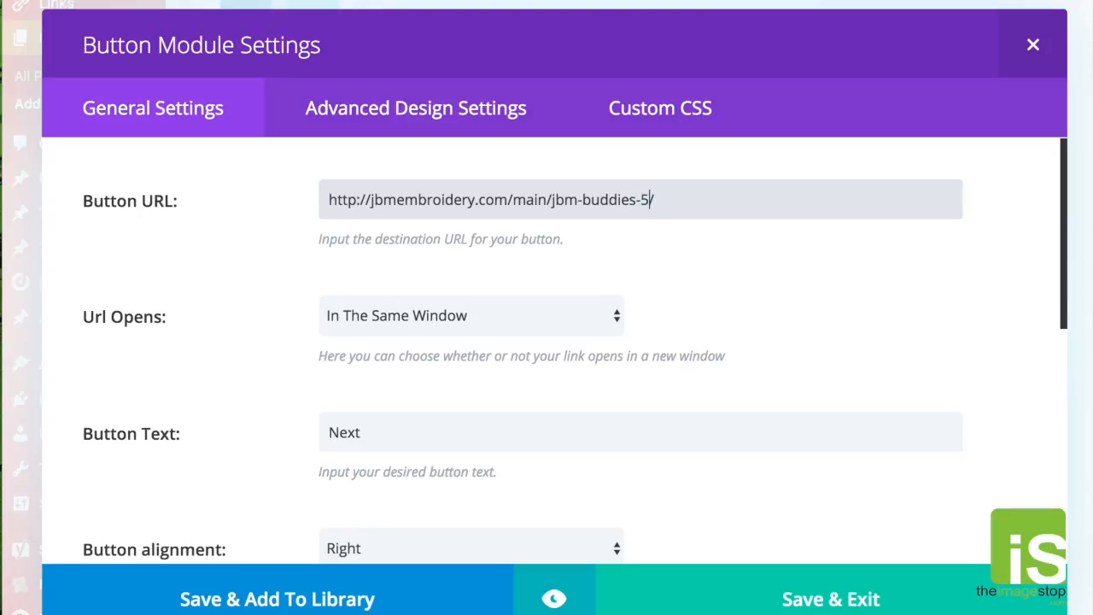
left_click(794, 589)
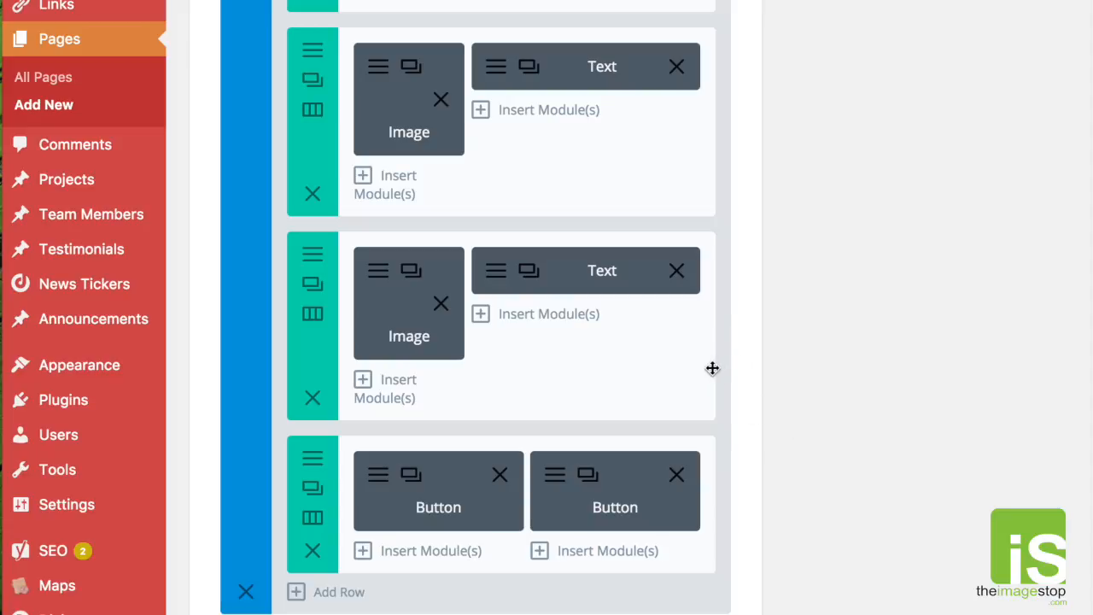
- Compare the live JBM Buddies 3 product entries with the pink ladybug row in the PDF price list
scroll(651, 390, "up", 3)
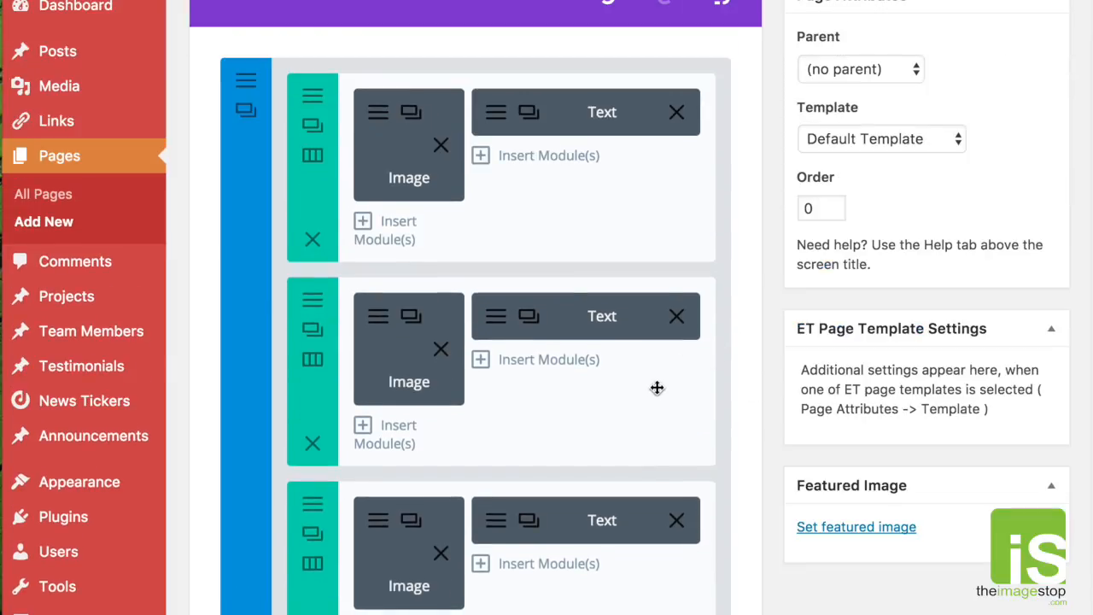
scroll(663, 376, "up", 2)
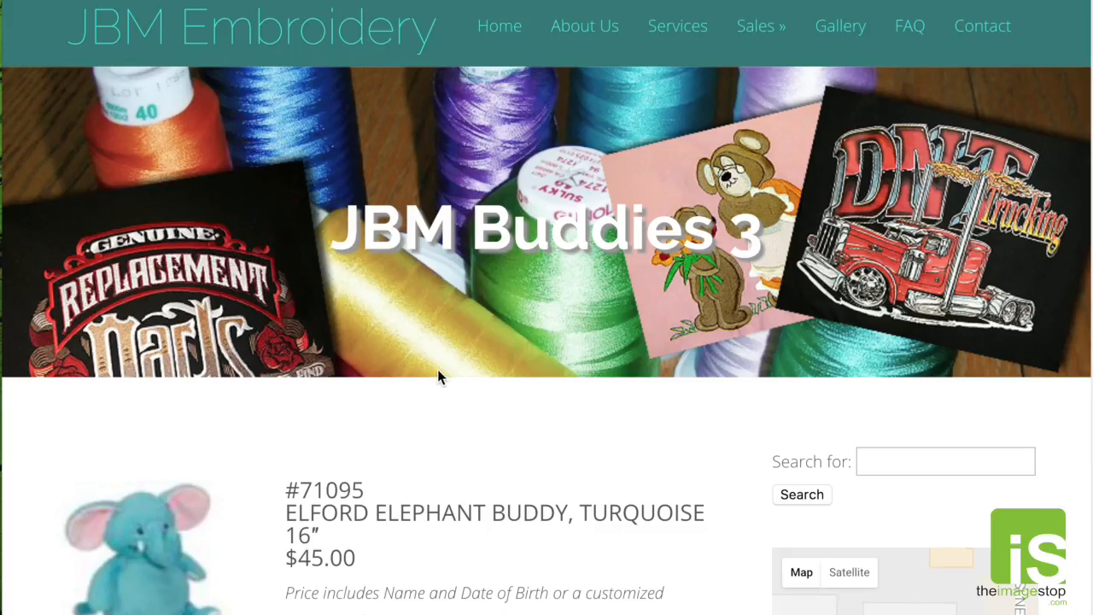
scroll(219, 413, "down", 1)
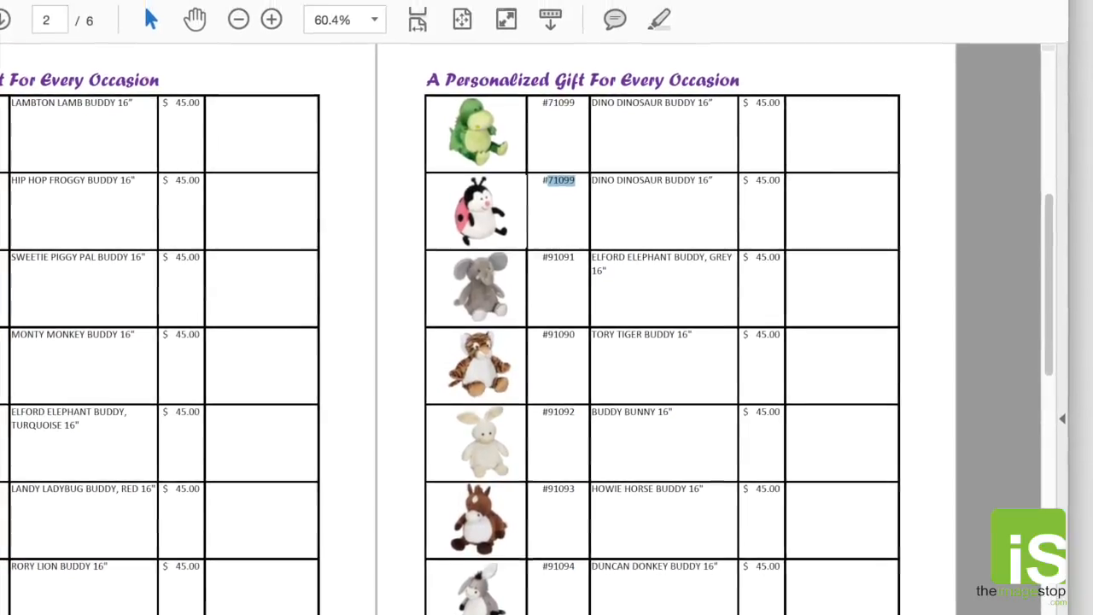
left_click_drag(593, 199, 713, 202)
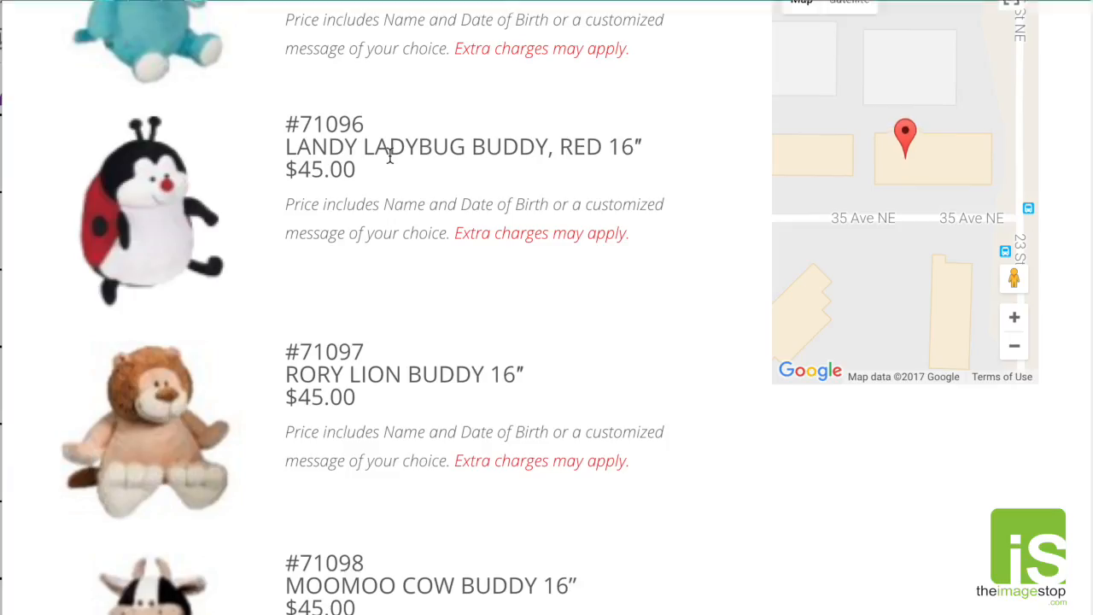
scroll(389, 156, "up", 8)
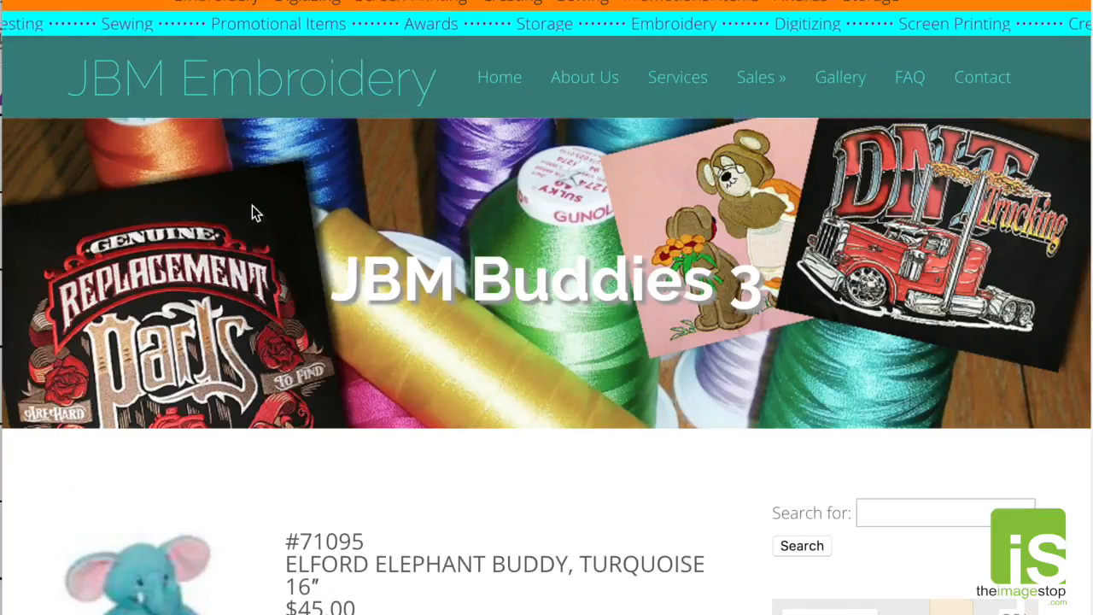
- Check the last product entries on the live JBM Buddies 3 page and copy ELFORD ELEPHANT BUDDY, GREY 16" from the PDF price list
scroll(652, 339, "down", 15)
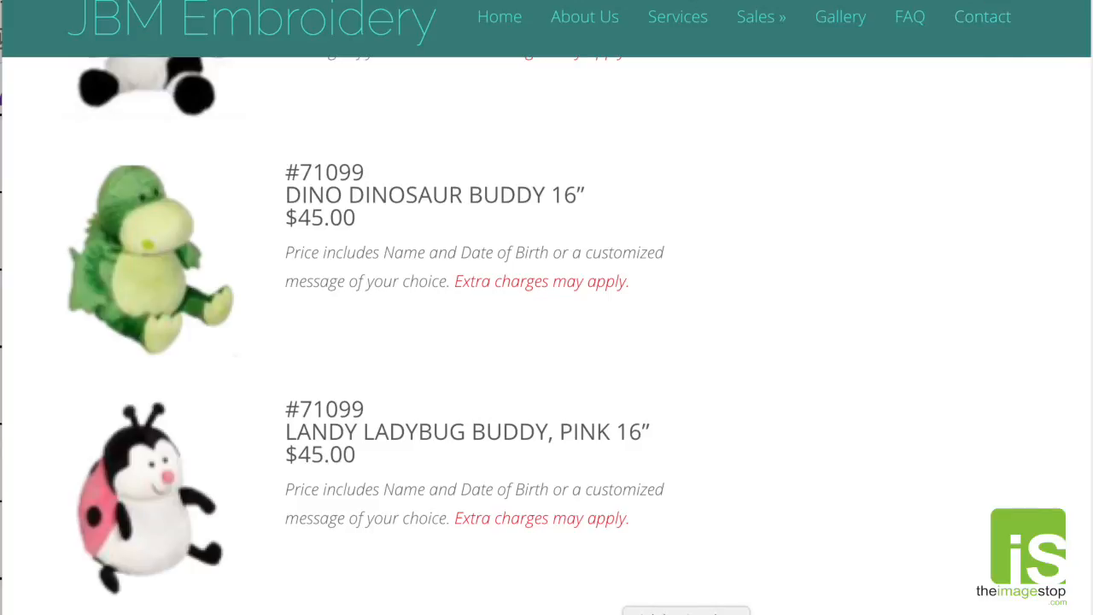
left_click(687, 614)
left_click(617, 290)
triple_click(608, 290)
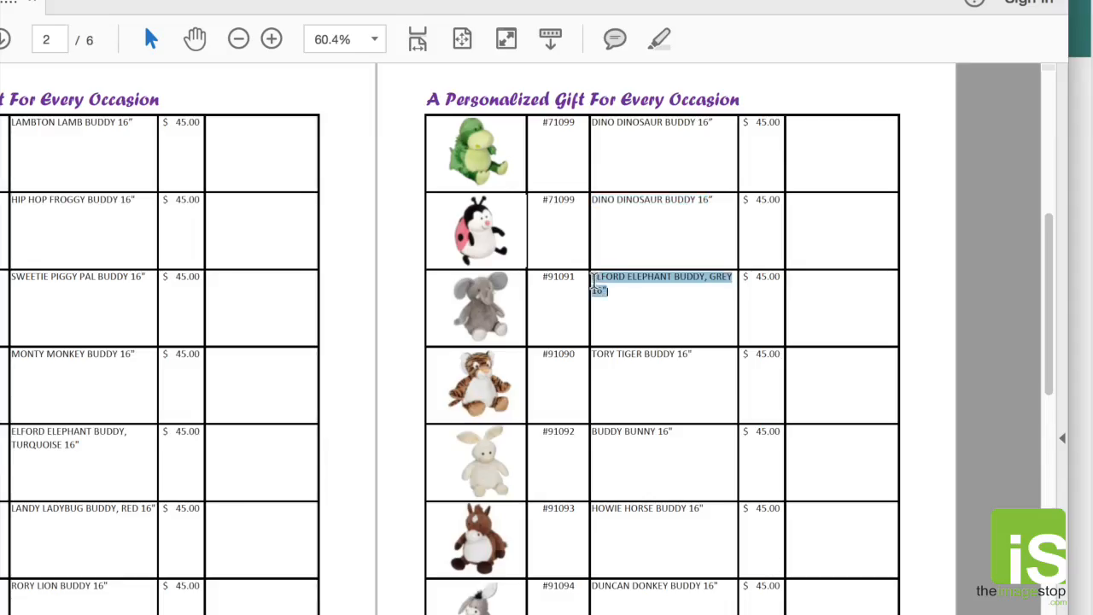
right_click(624, 278)
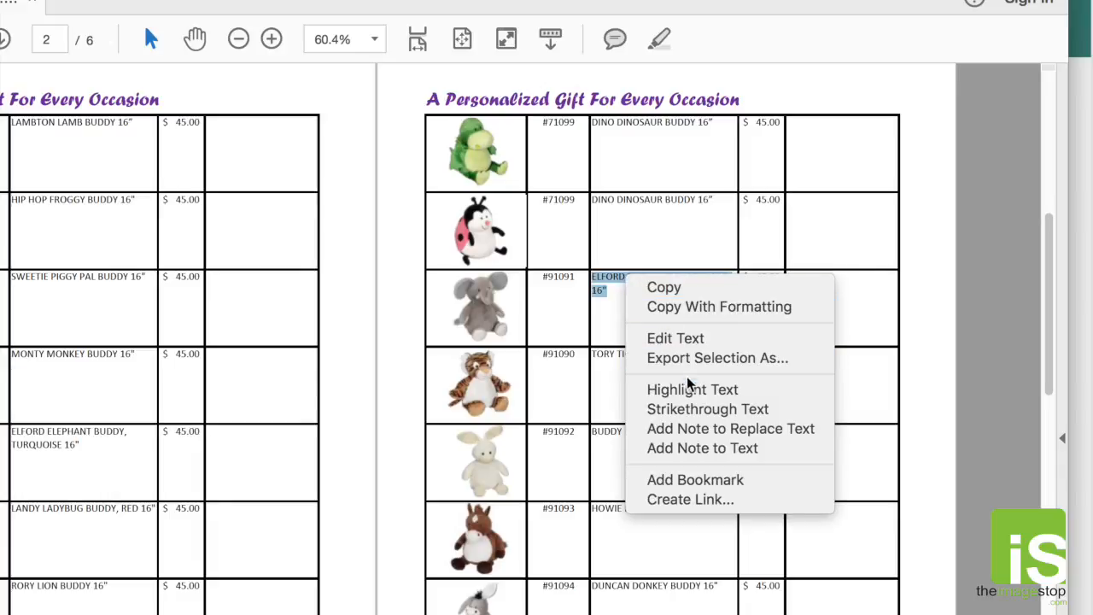
left_click(690, 291)
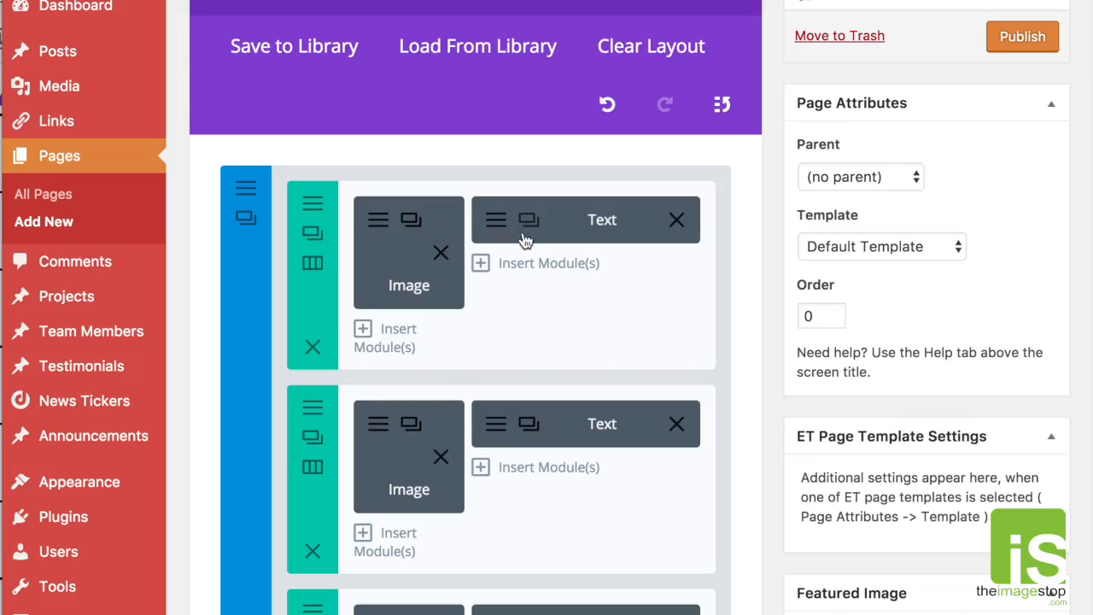
- In the WordPress page editor, open the first product row's Text module and show its content as HTML source
left_click(498, 224)
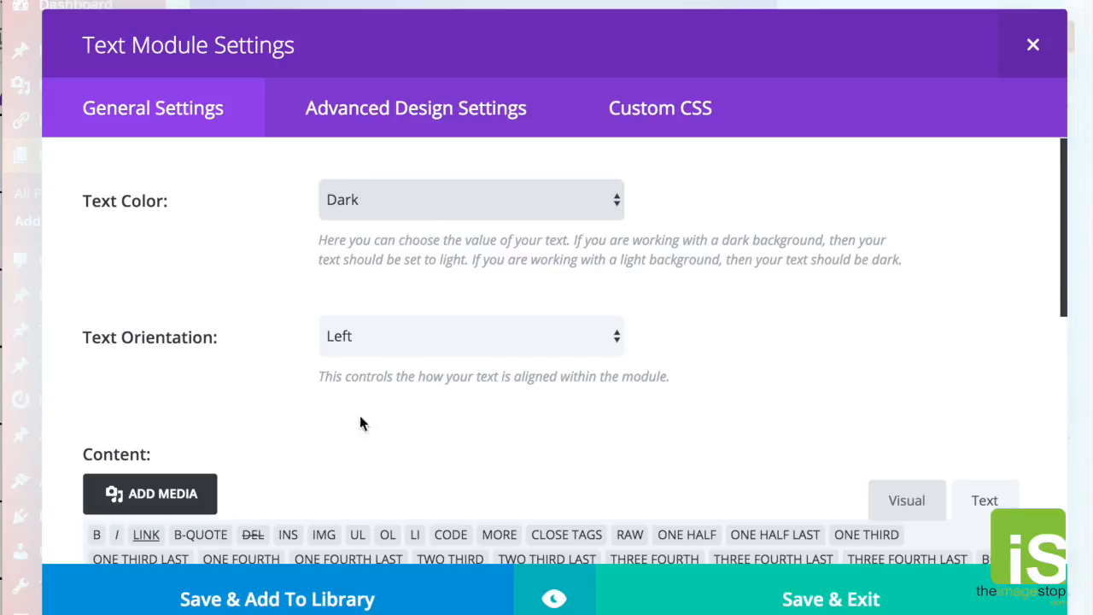
scroll(500, 352, "down", 3)
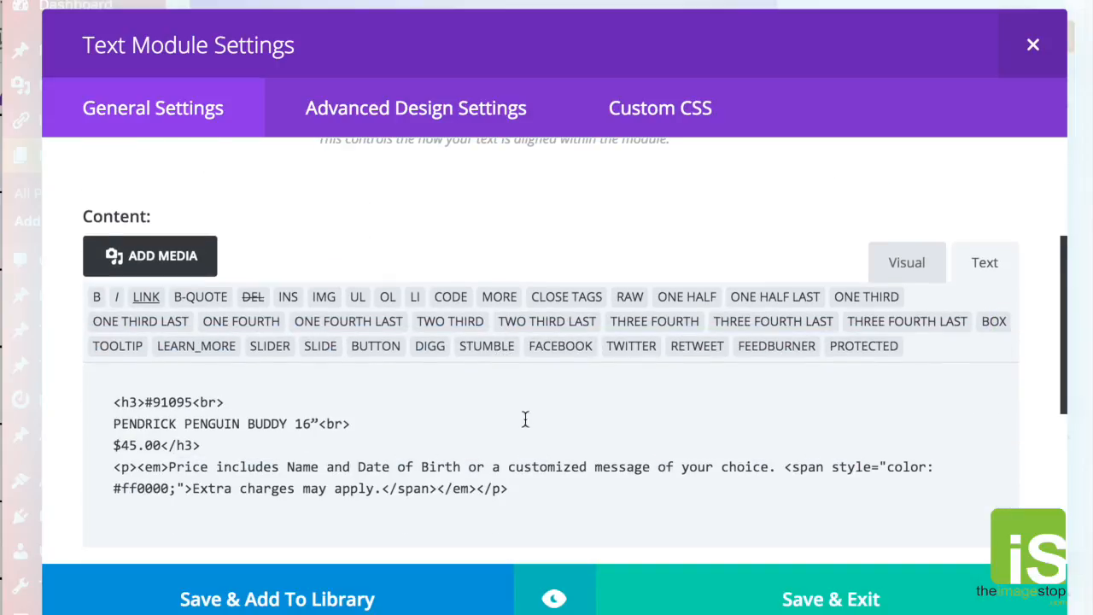
left_click(907, 265)
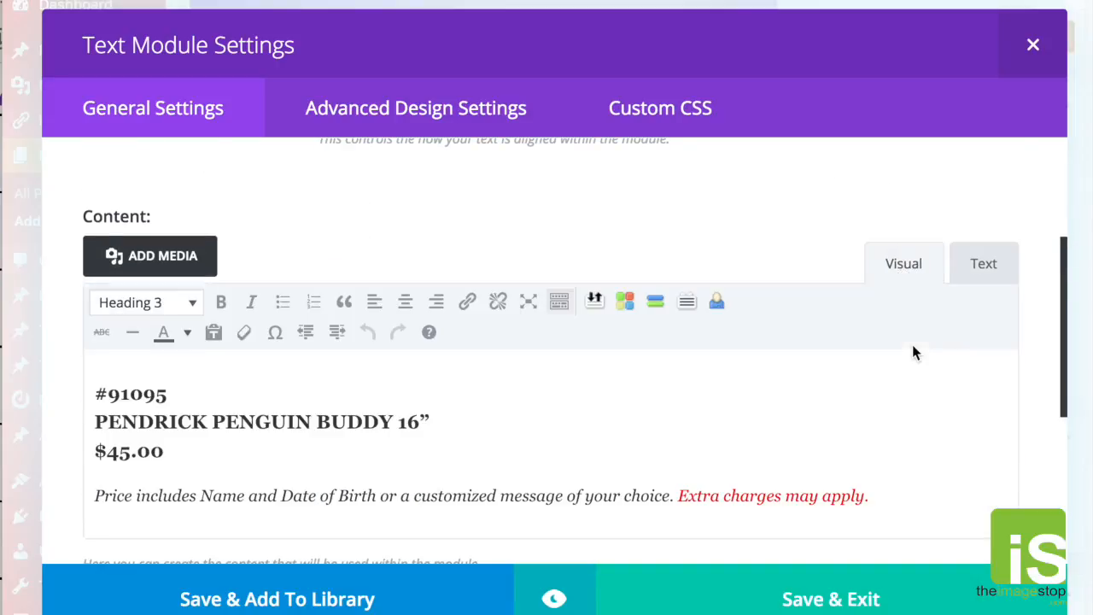
scroll(912, 352, "down", 1)
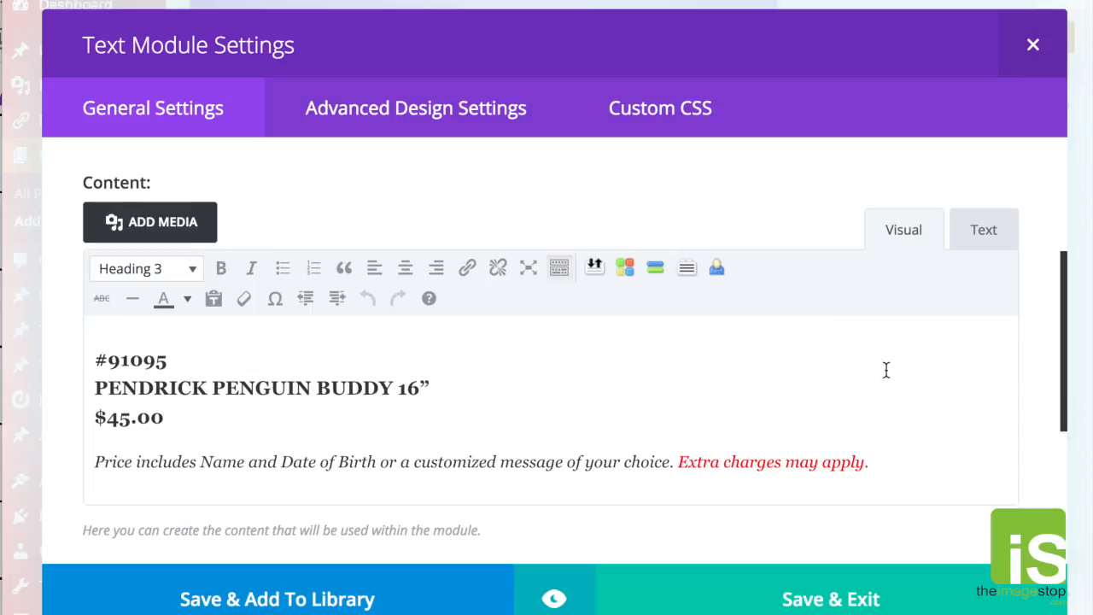
left_click(991, 232)
- Replace PENDRICK PENGUIN BUDDY 16” in the HTML source with the copied name ELFORD ELEPHANT BUDDY, GREY 16"
left_click_drag(319, 390, 112, 391)
right_click(129, 393)
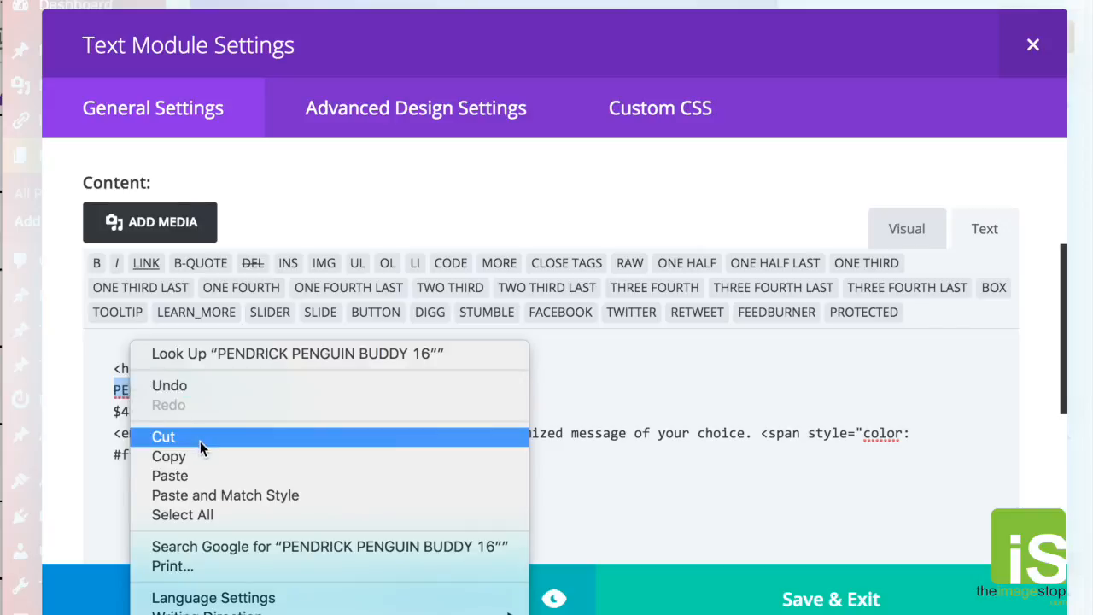
left_click(199, 470)
key("ctrl+v")
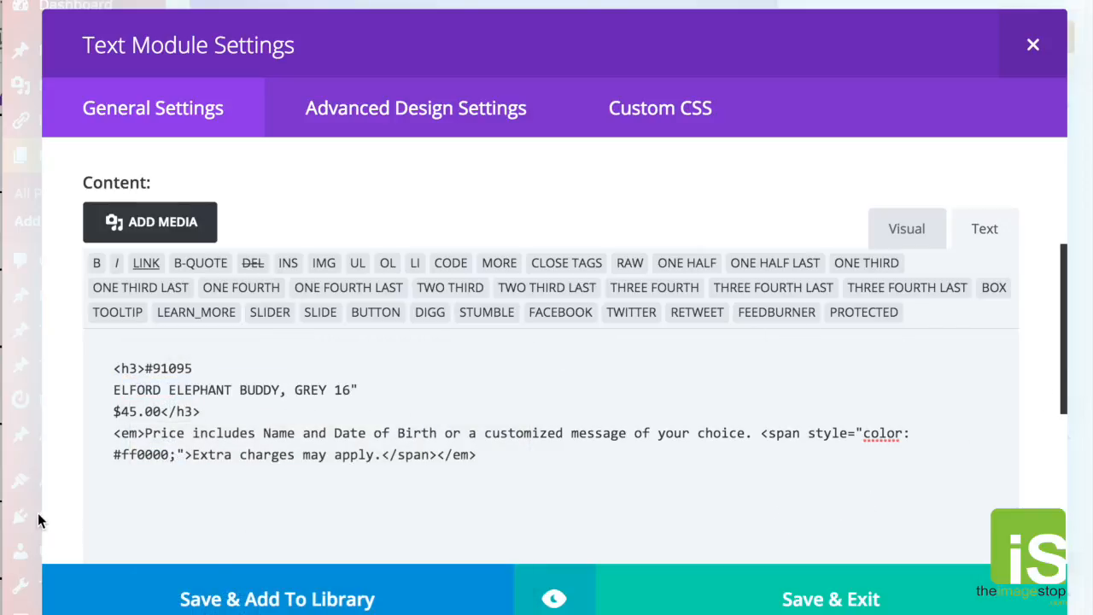
- Copy the grey elephant's item number, #91091, from the PDF price list and return to the text module
key("super+Tab")
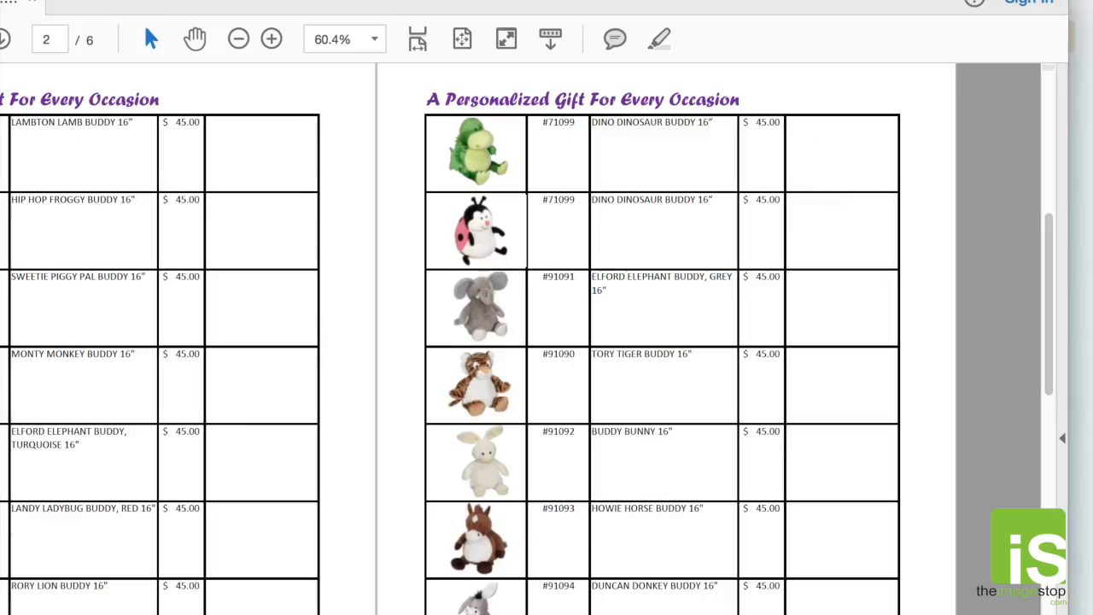
left_click_drag(577, 277, 540, 279)
right_click(570, 286)
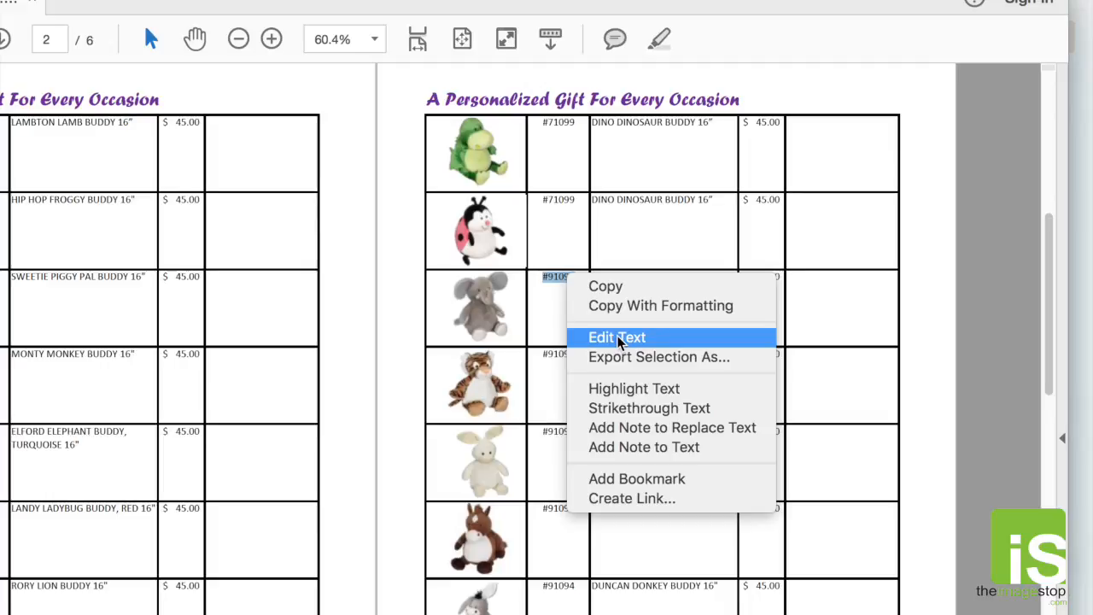
left_click(613, 288)
key("super+Tab")
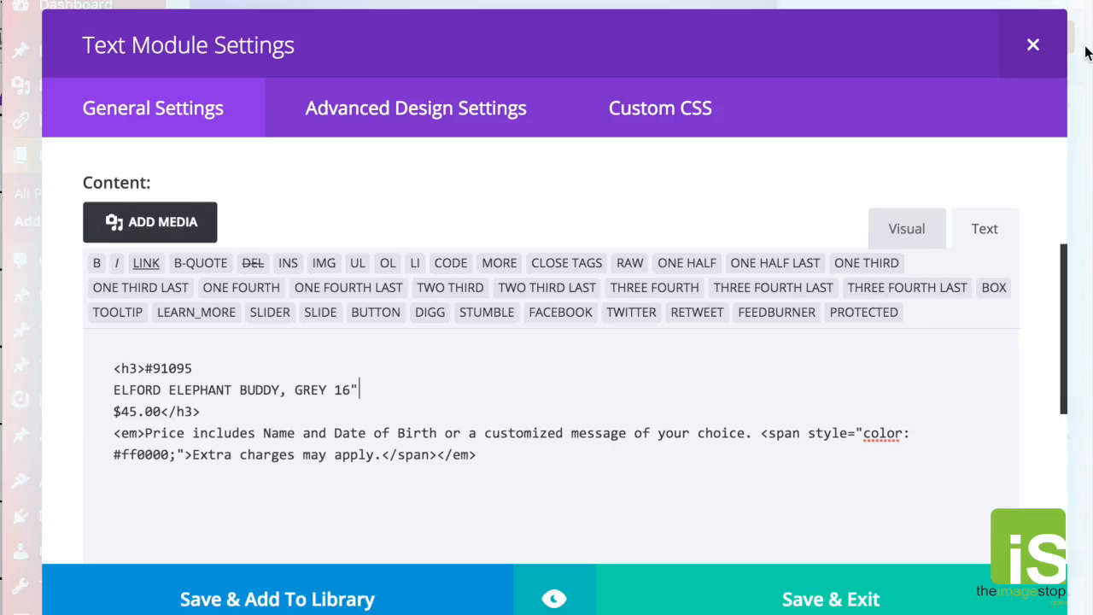
- Try to paste the copied item number over 91095 in the visual editor, and undo the paste
left_click(906, 231)
left_click_drag(178, 366, 111, 361)
right_click(115, 360)
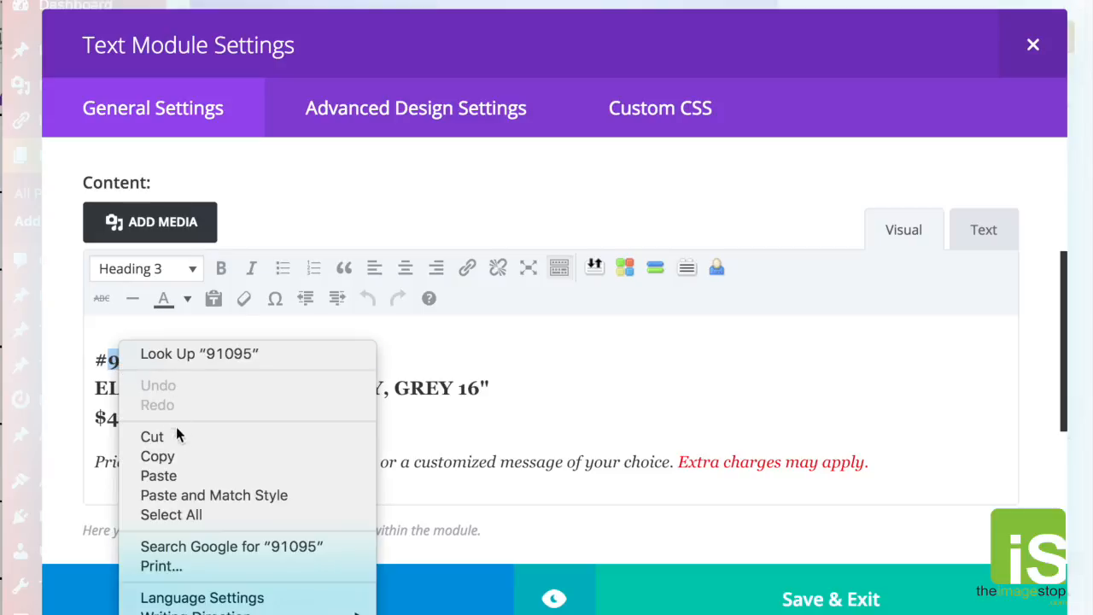
left_click(176, 475)
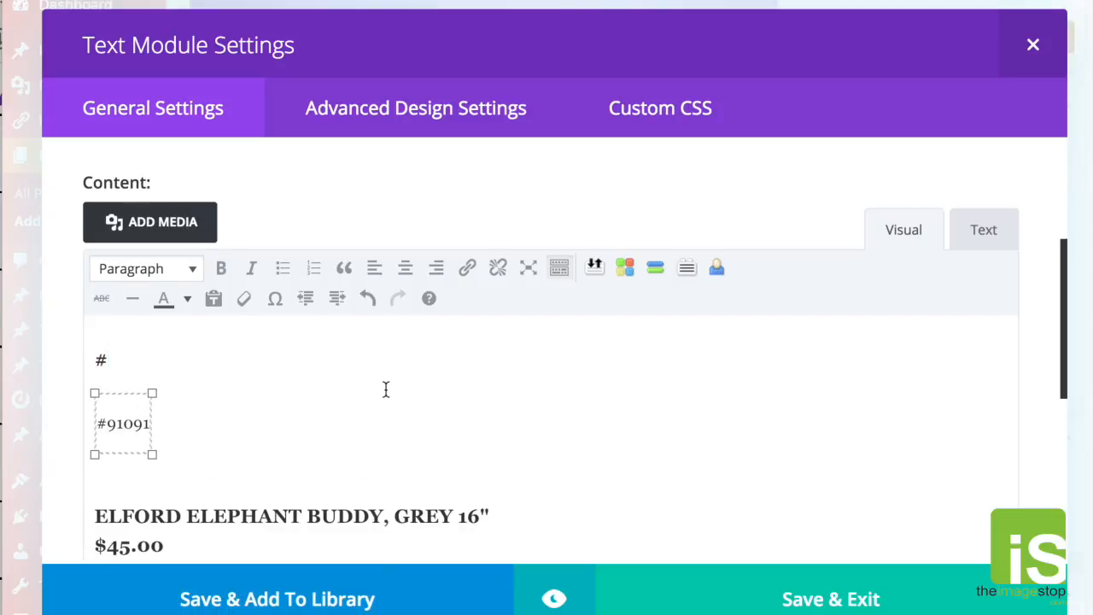
key("ctrl+z")
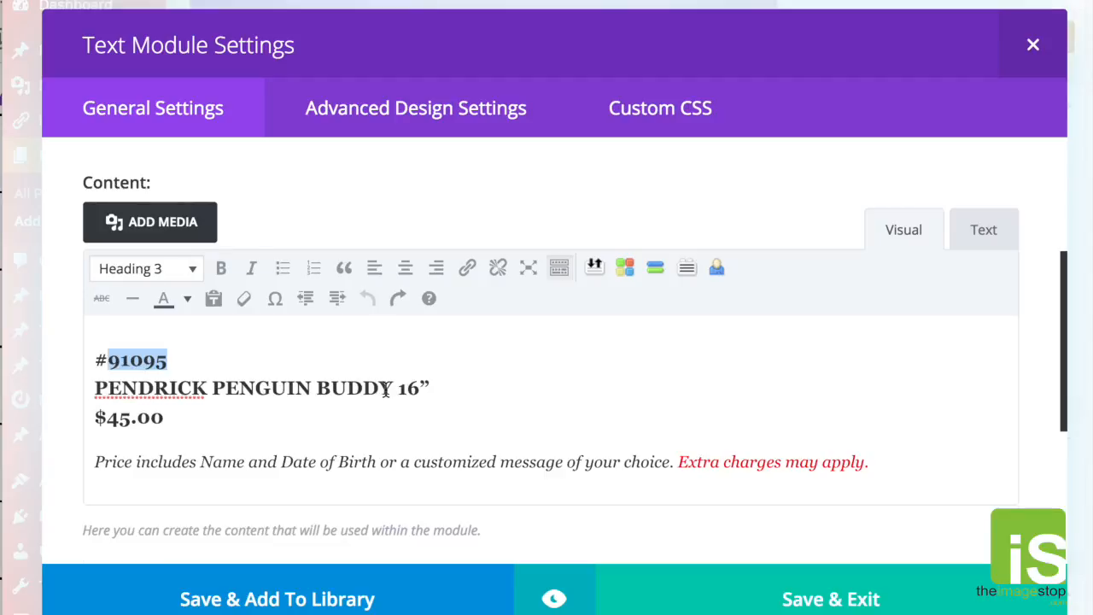
- Set the item number in the HTML source to #91091 and check the result in the visual editor
left_click(983, 232)
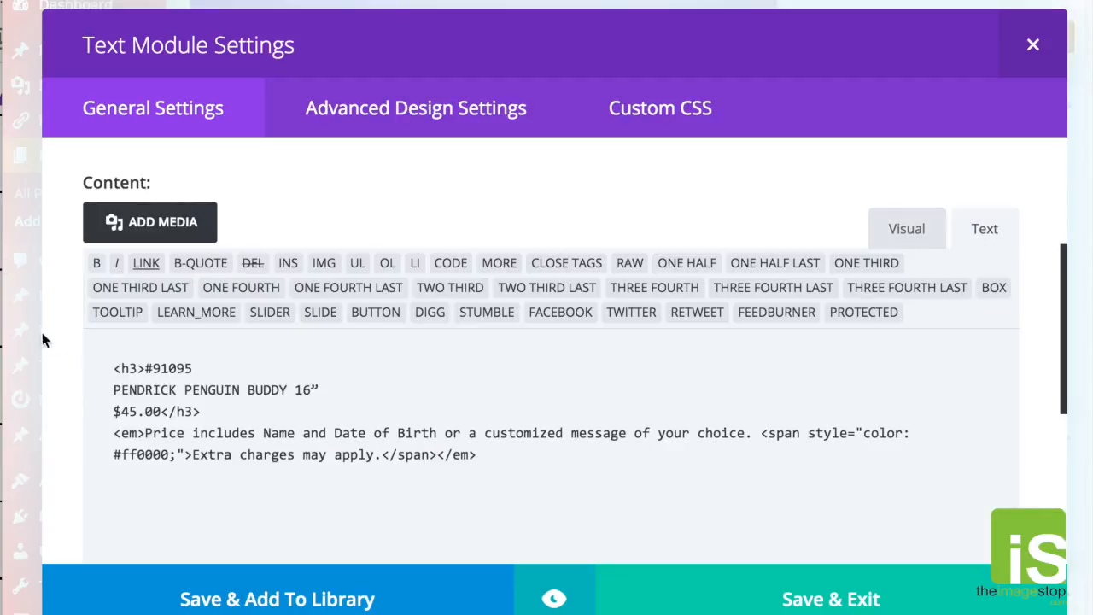
left_click_drag(192, 368, 151, 368)
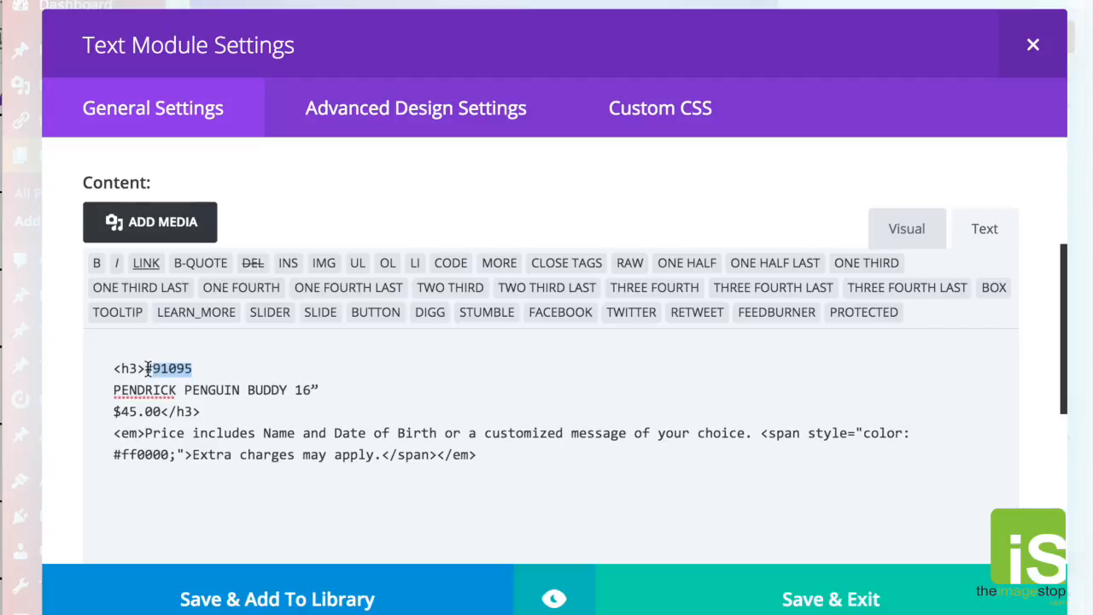
key("ctrl+v")
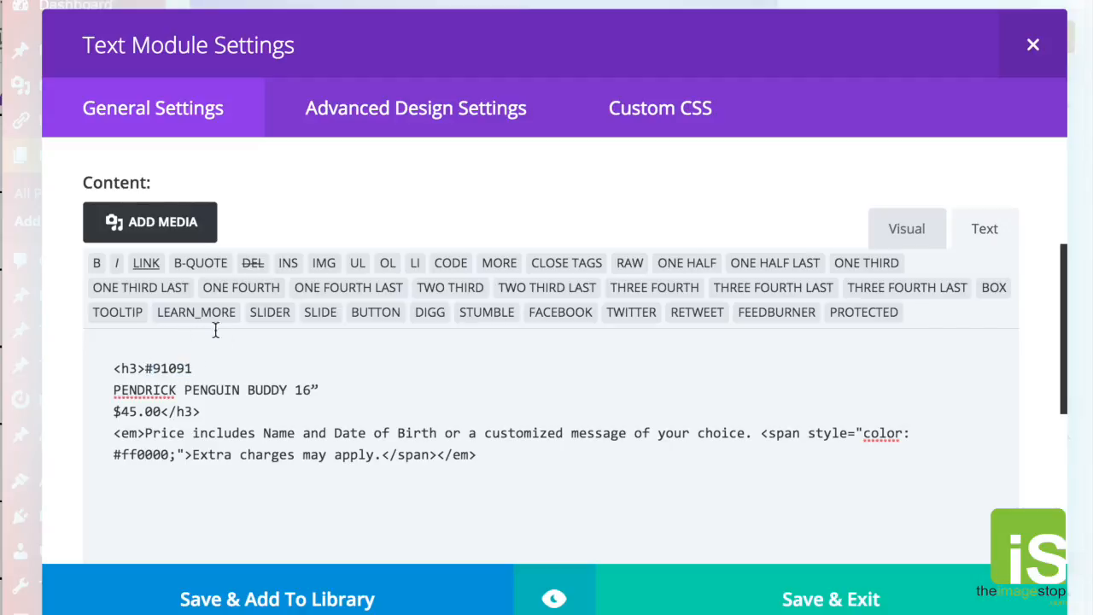
left_click(913, 239)
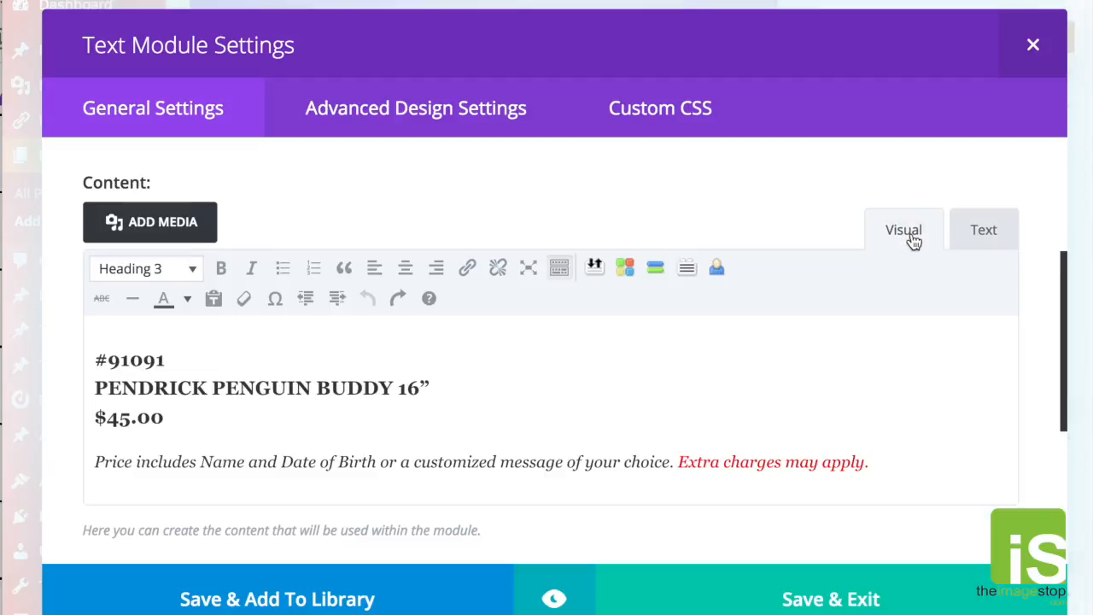
- Replace the penguin's name in the HTML source with ELFORD ELEPHANT BUDDY, GREY 16" copied from the PDF price list, and save the text module
left_click(991, 235)
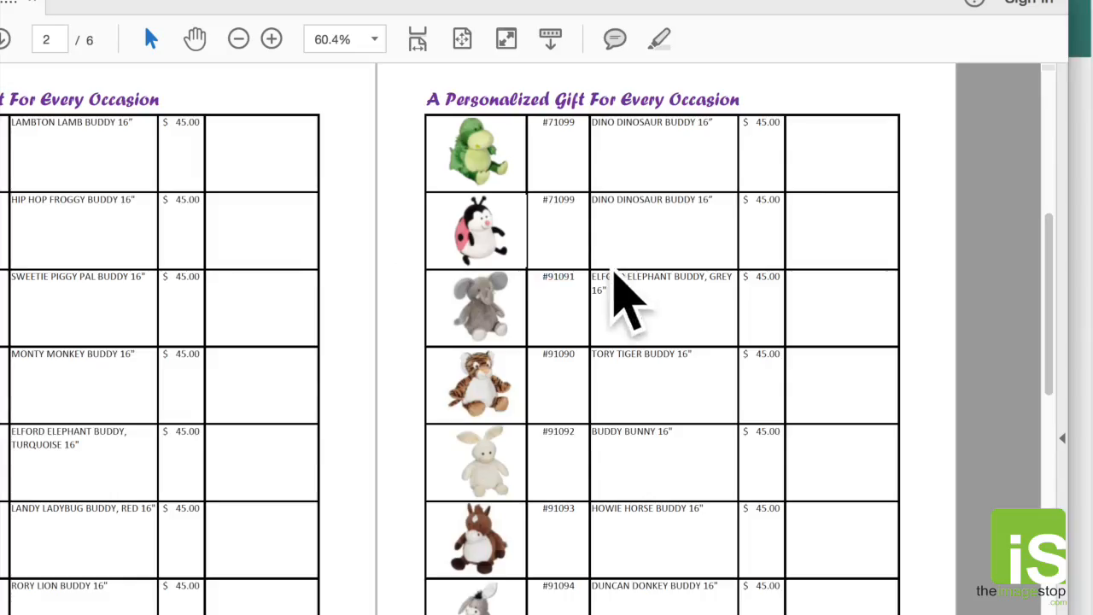
left_click_drag(607, 292, 591, 278)
right_click(592, 279)
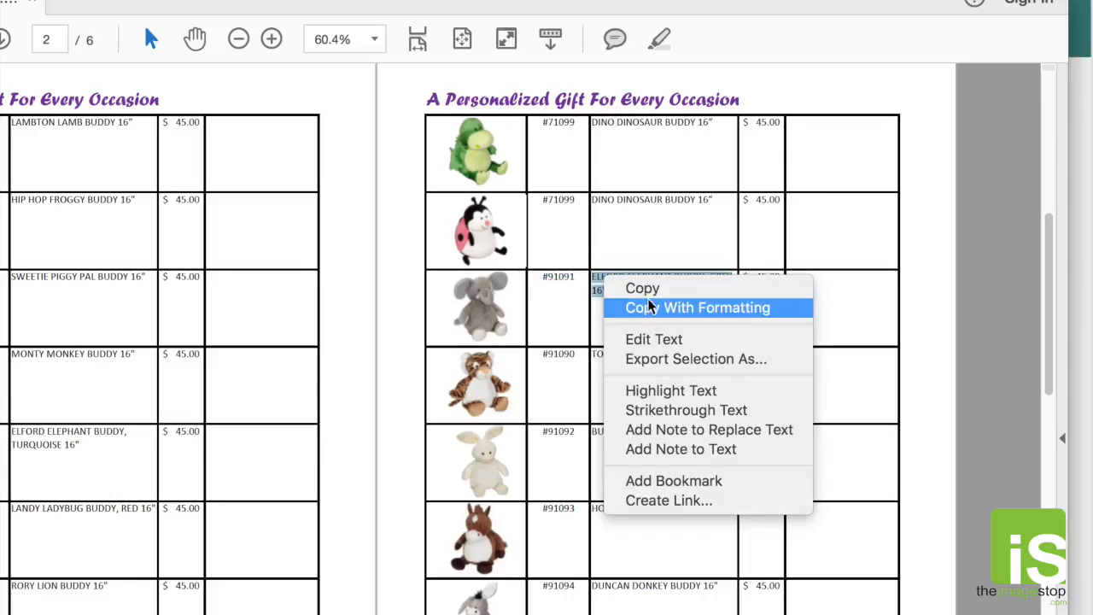
left_click(603, 288)
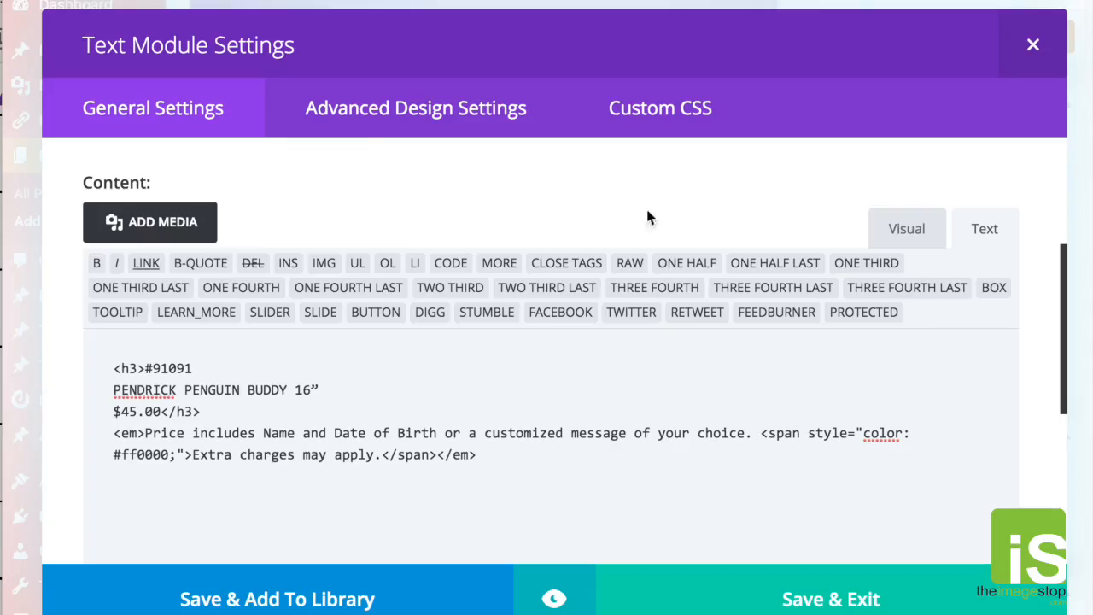
left_click_drag(324, 391, 114, 390)
right_click(142, 390)
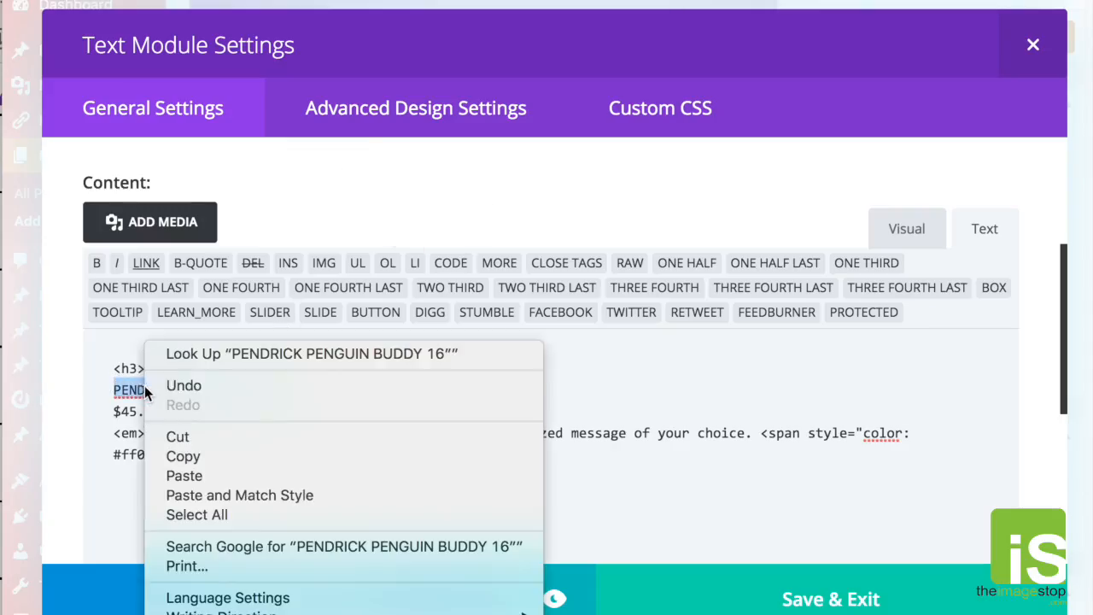
left_click(197, 477)
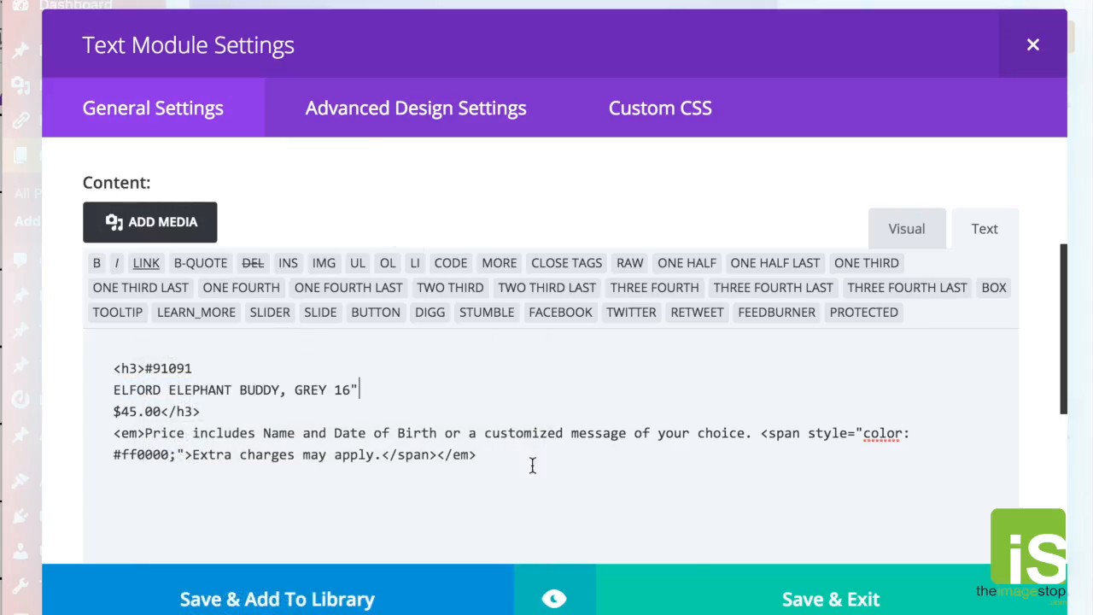
left_click(825, 602)
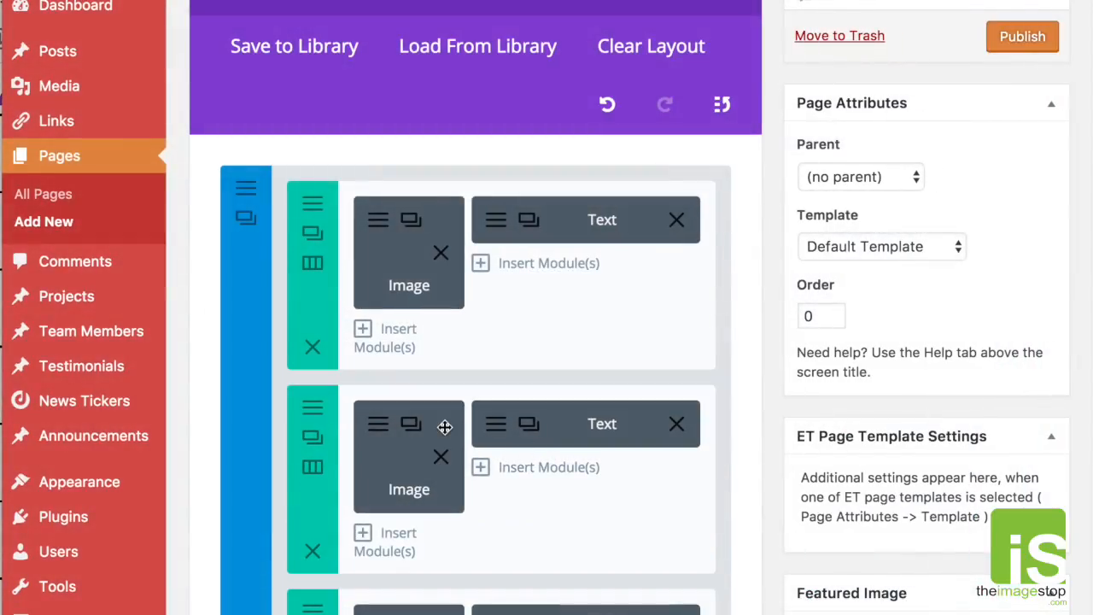
- Open the first product row's Image module and select the grey elephant picture in the media library
left_click(383, 235)
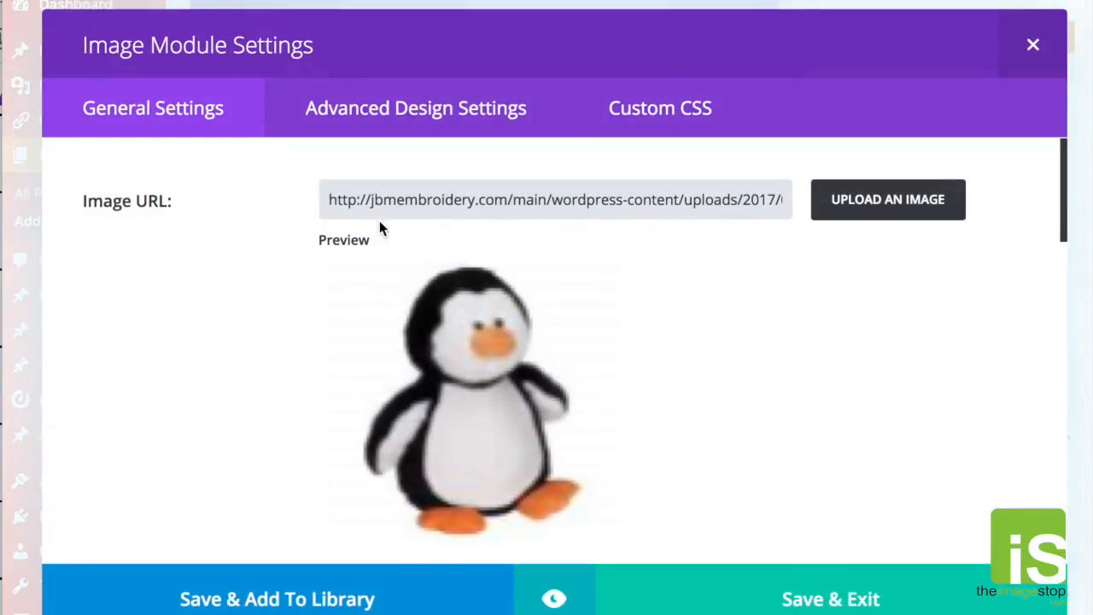
left_click(883, 212)
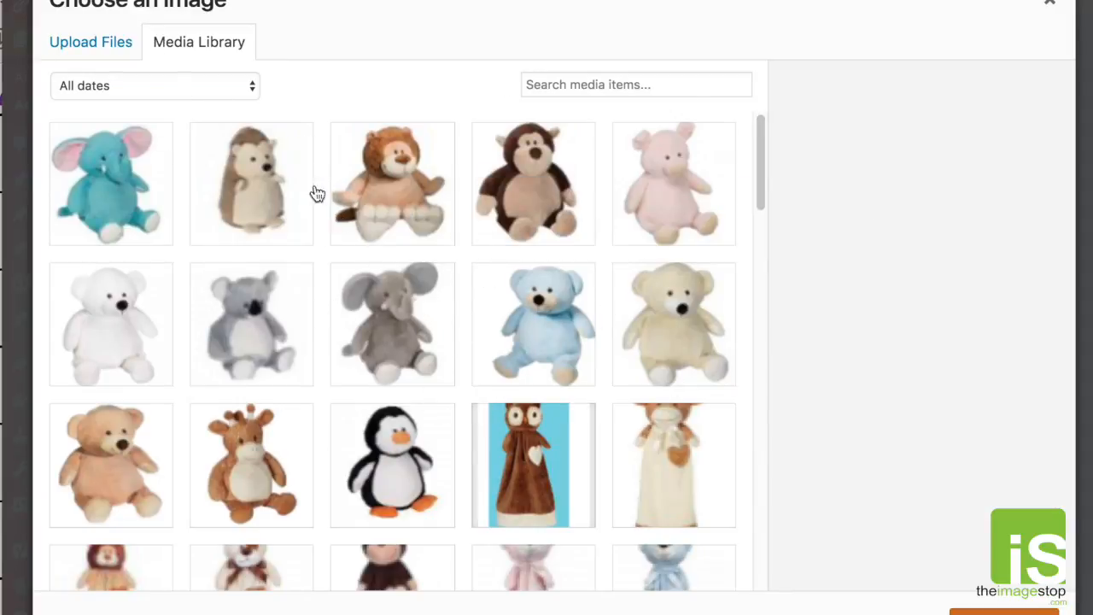
left_click(389, 360)
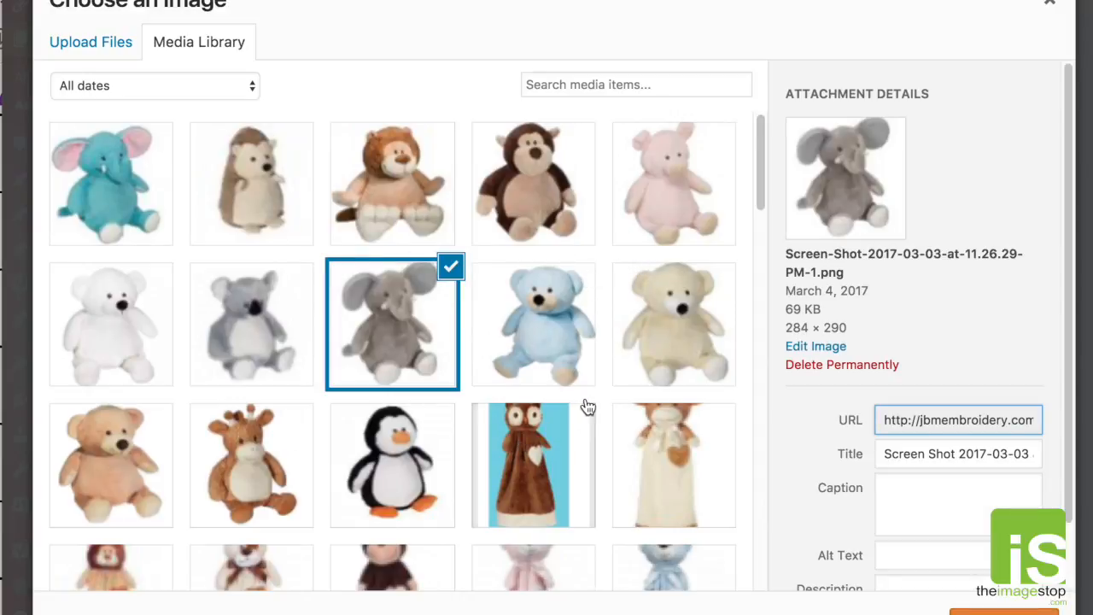
left_click(84, 53)
left_click(513, 346)
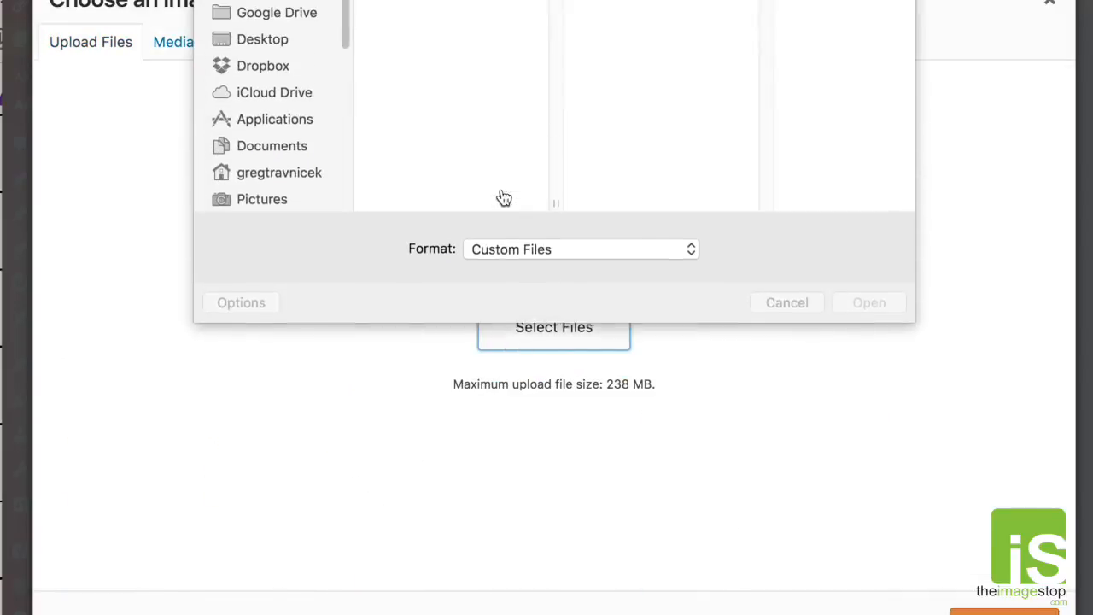
left_click(787, 310)
left_click(185, 44)
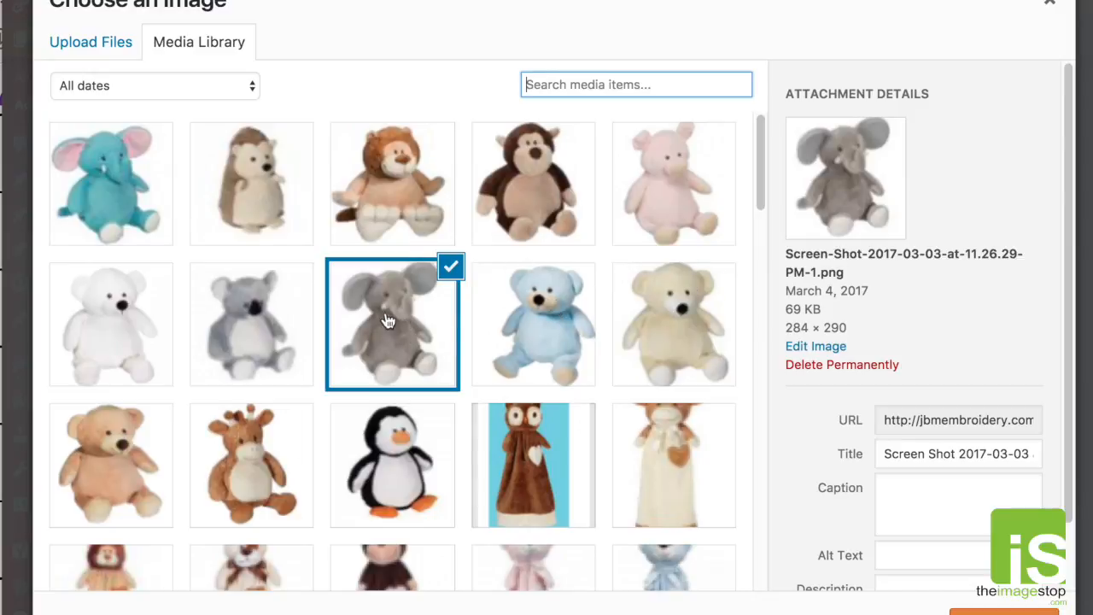
- Set the selected grey elephant picture as the module's image and save the Image module
left_click(1004, 612)
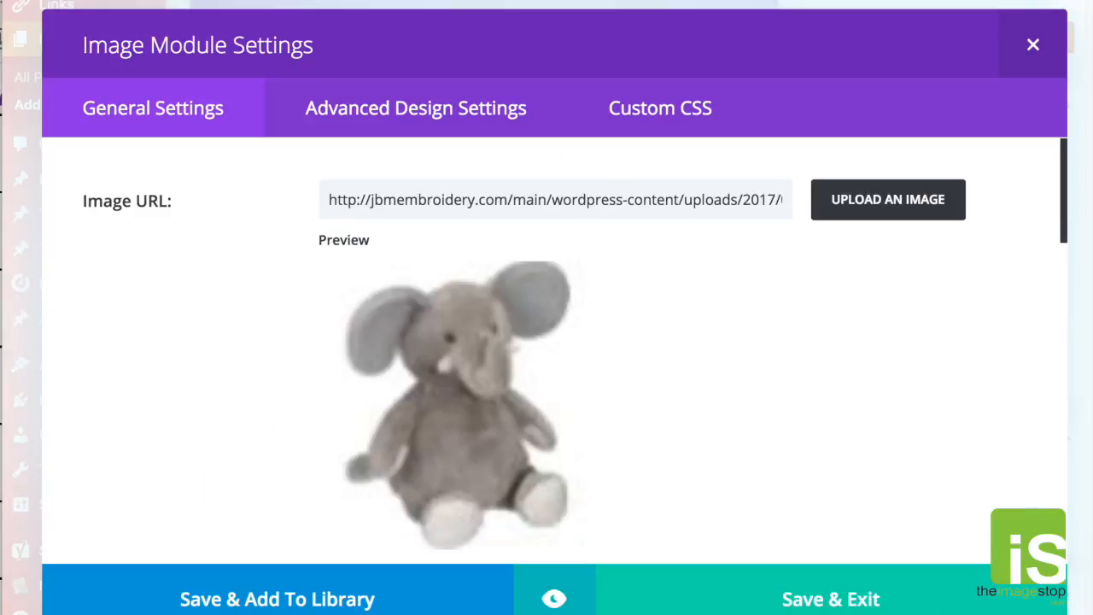
left_click(861, 598)
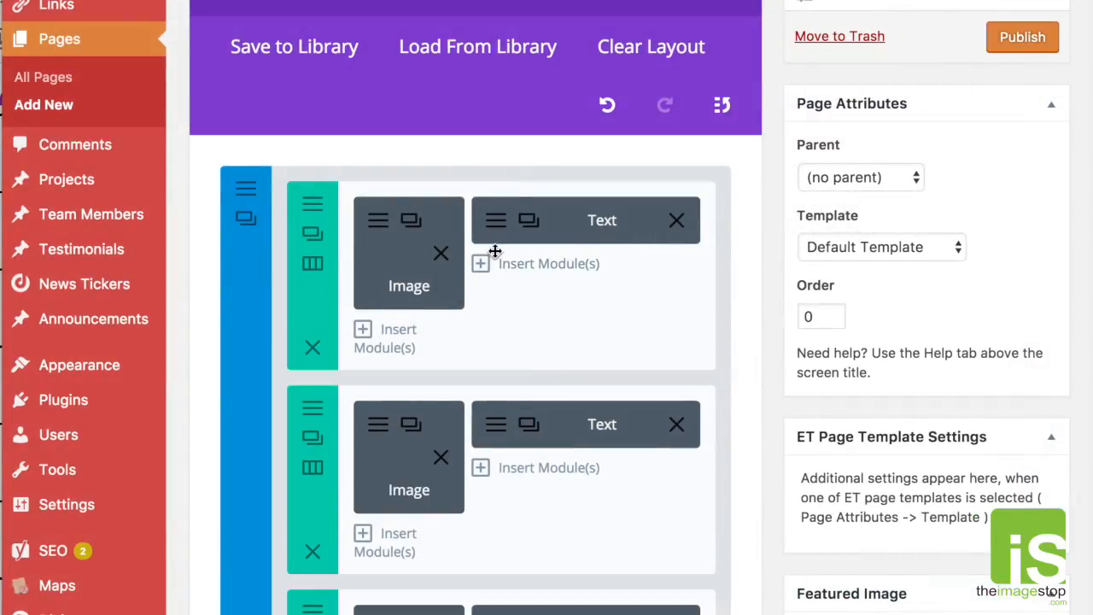
- Copy the product name TORY TIGER BUDDY 16" from the PDF price list
scroll(496, 248, "down", 2)
scroll(495, 248, "down", 1)
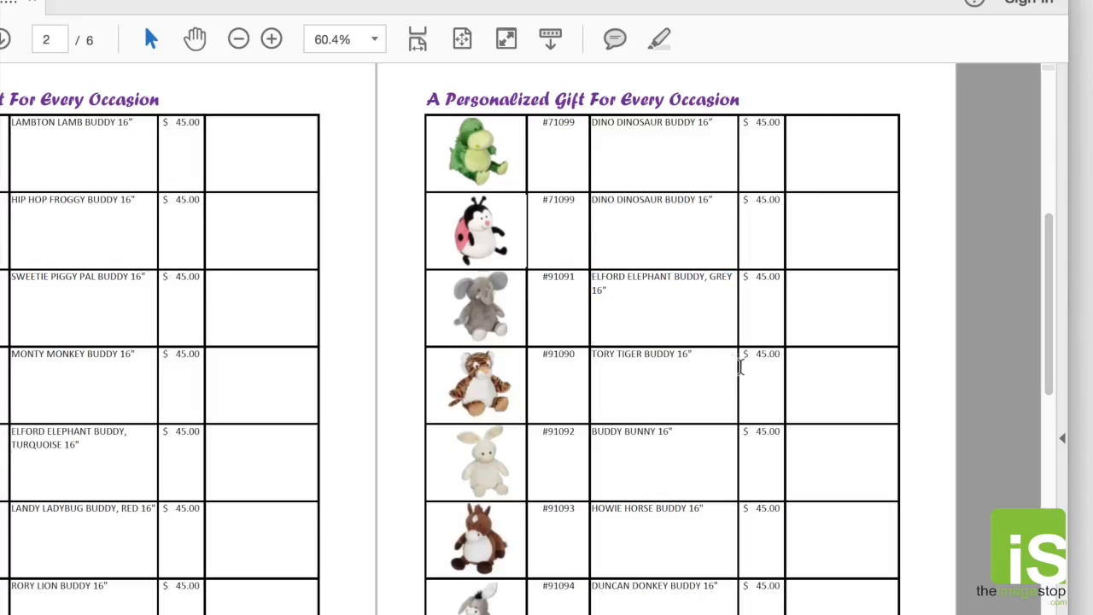
left_click_drag(691, 354, 592, 356)
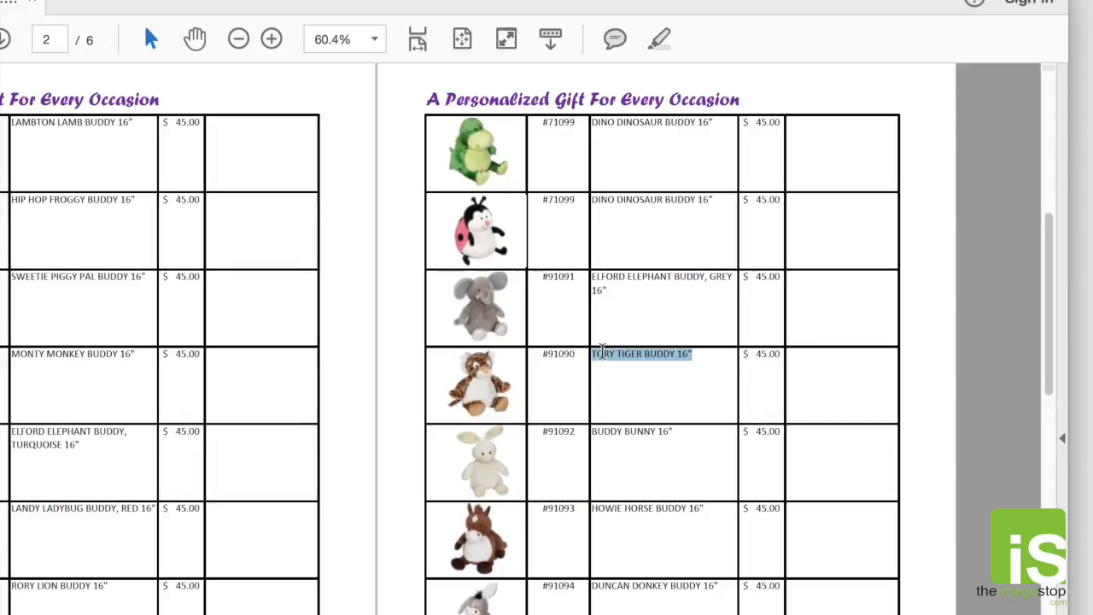
right_click(612, 350)
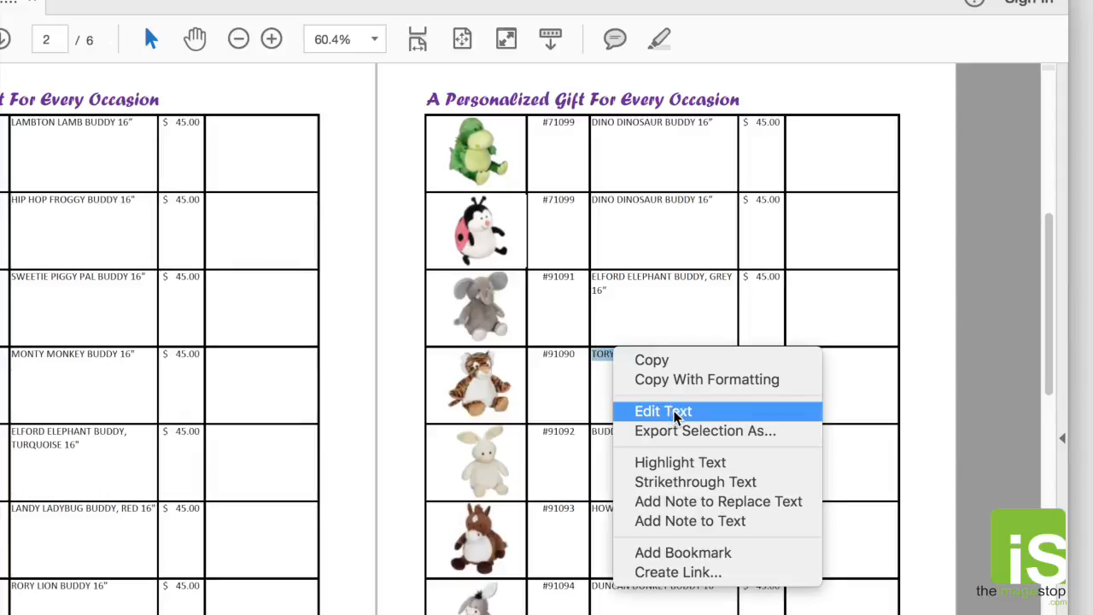
left_click(643, 362)
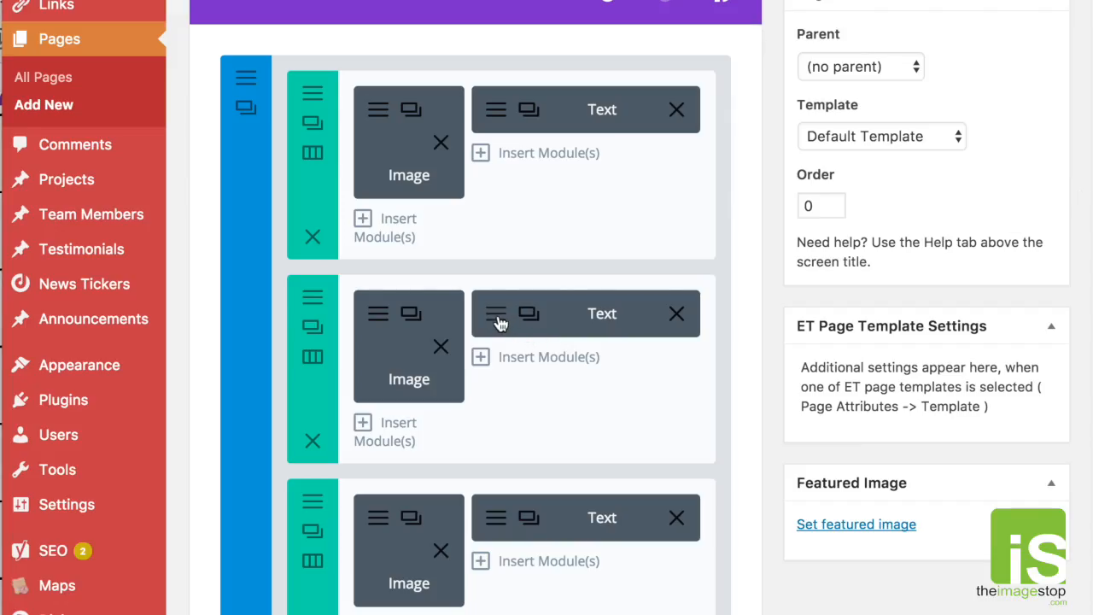
- Open the second product row's Text module and replace the giraffe's name in the HTML source with the copied TORY TIGER BUDDY 16"
left_click(501, 317)
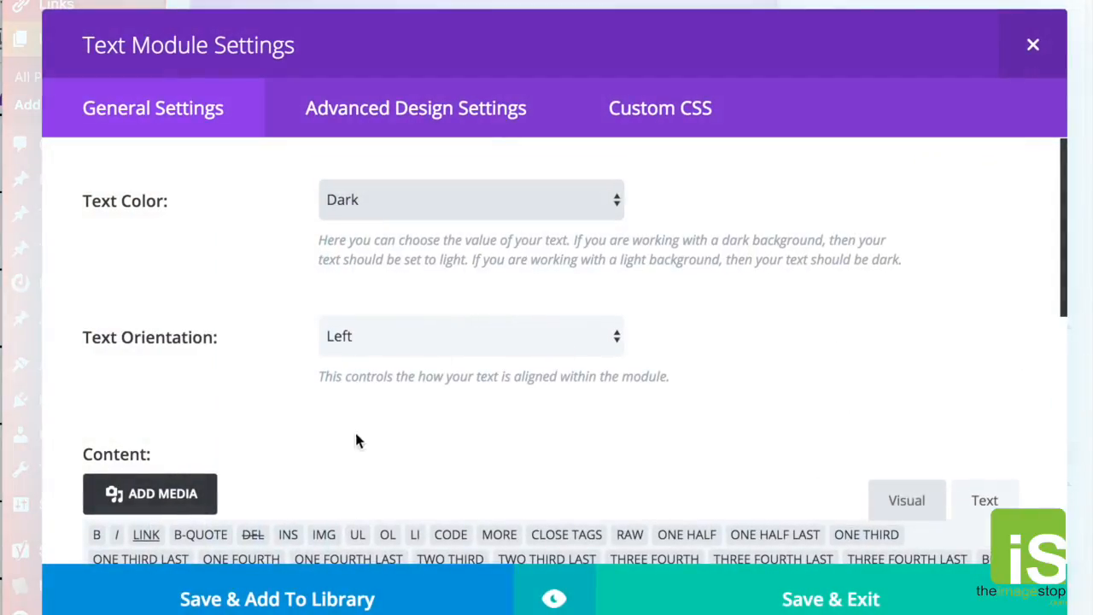
scroll(357, 440, "down", 3)
left_click_drag(300, 545, 113, 544)
right_click(134, 545)
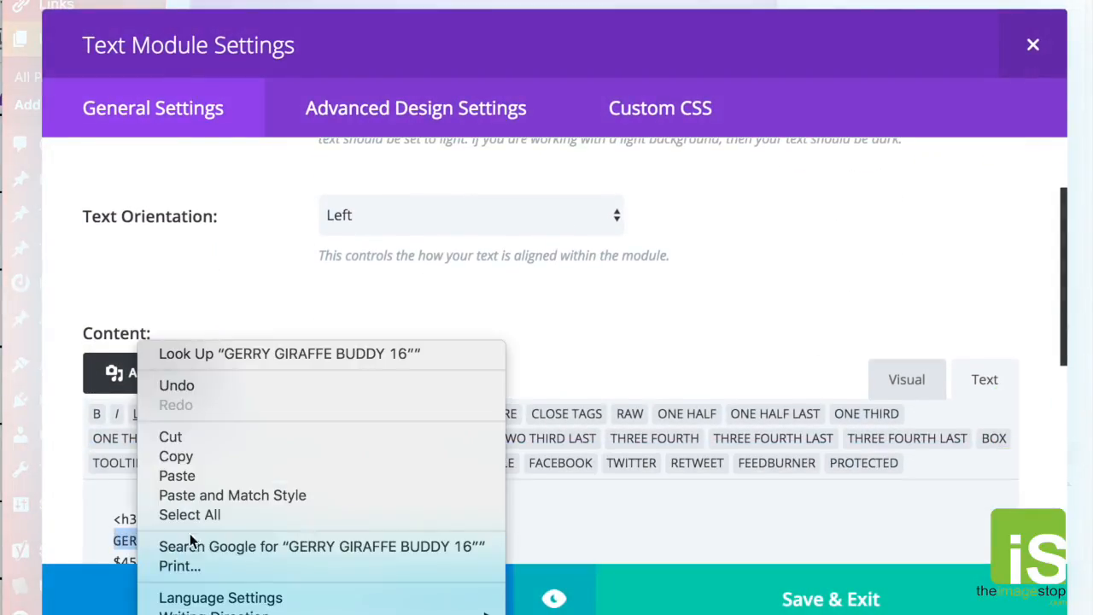
left_click(179, 476)
- Set the text module's admin label to TORY TIGER and save the module
scroll(498, 441, "down", 5)
left_click(332, 453)
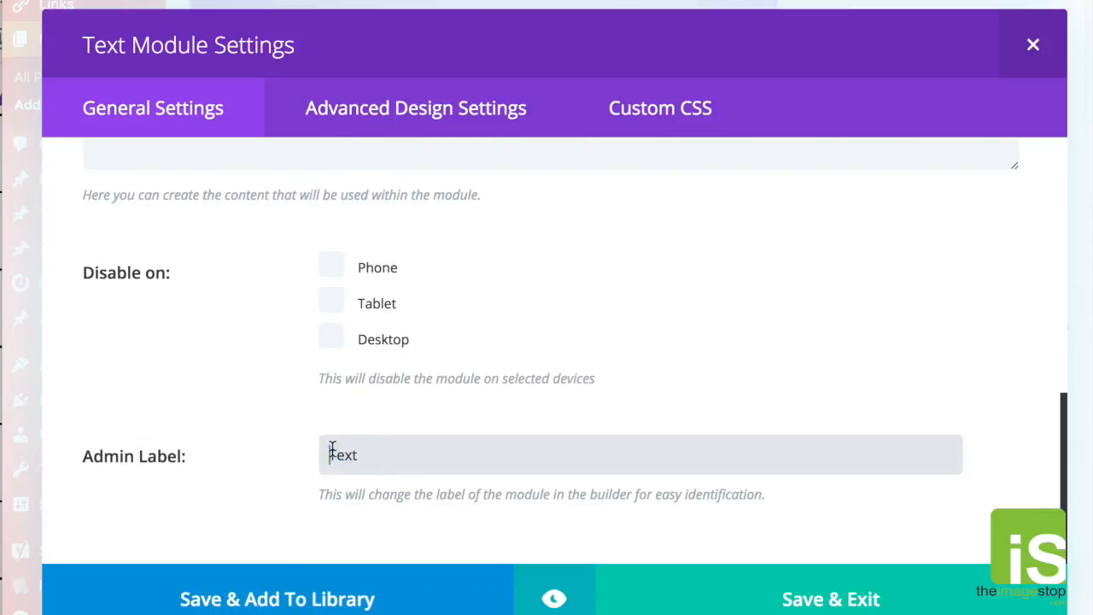
right_click(348, 454)
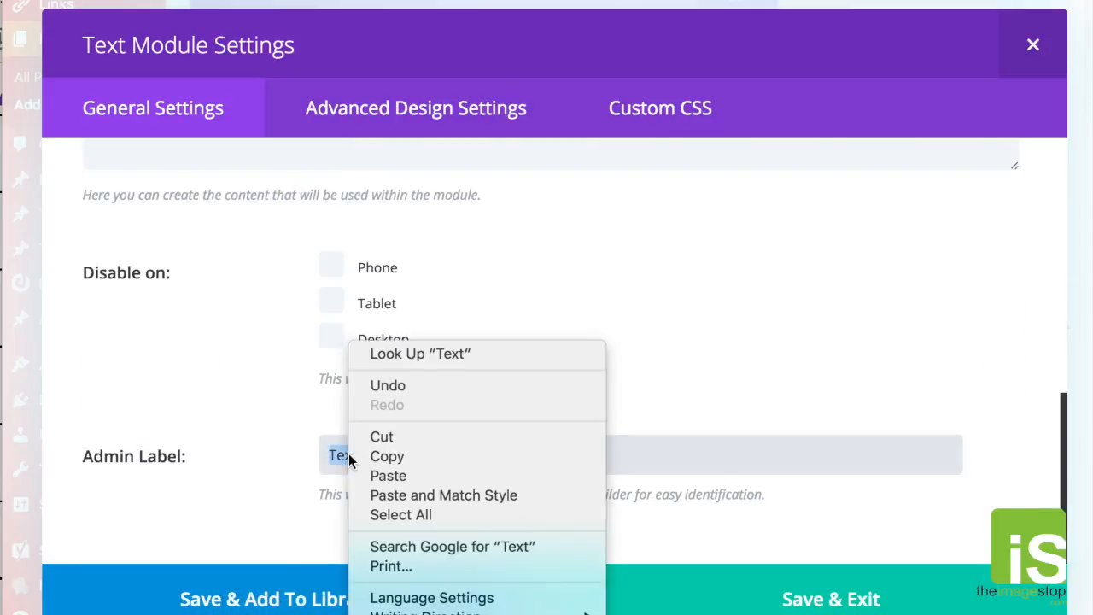
left_click(429, 475)
left_click_drag(409, 455, 686, 464)
key("BackSpace")
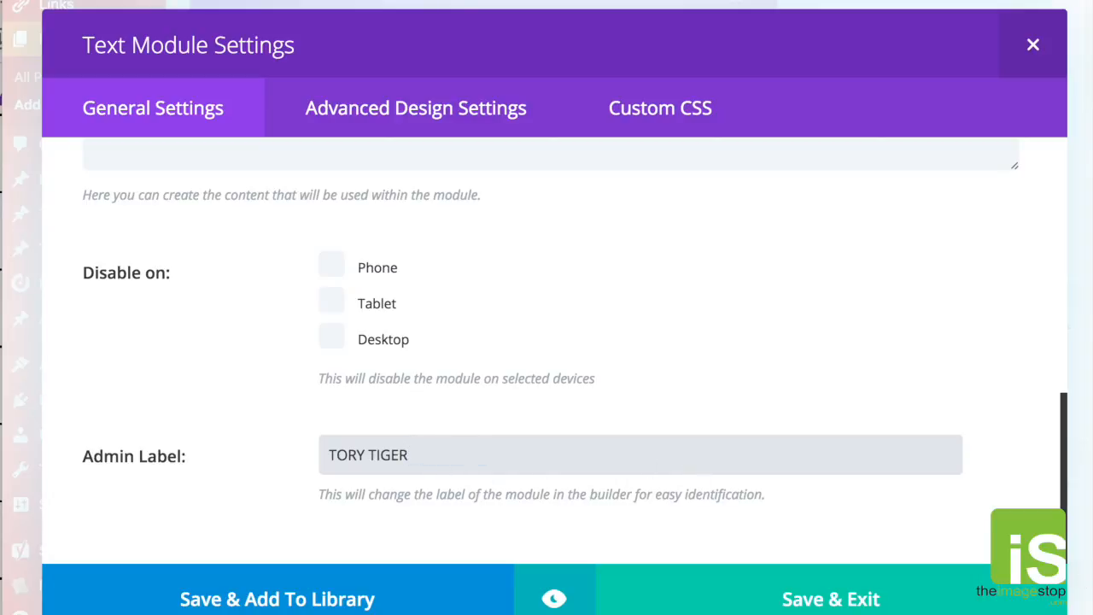
left_click(856, 598)
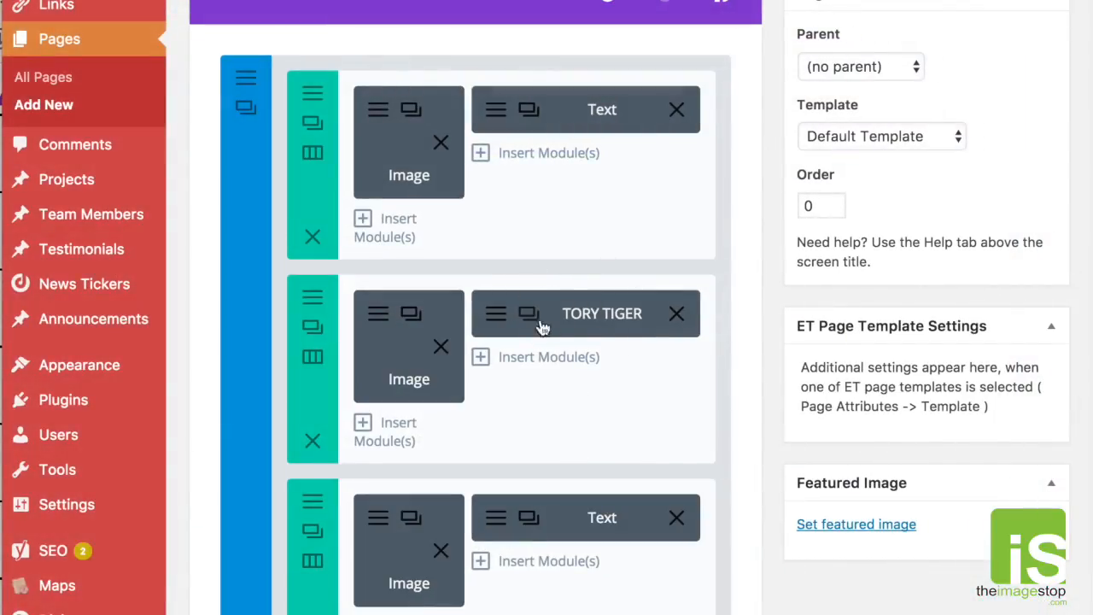
- Set the admin label of the first product row's Text module to Elephant Grey and save the module
left_click(503, 115)
scroll(575, 484, "down", 10)
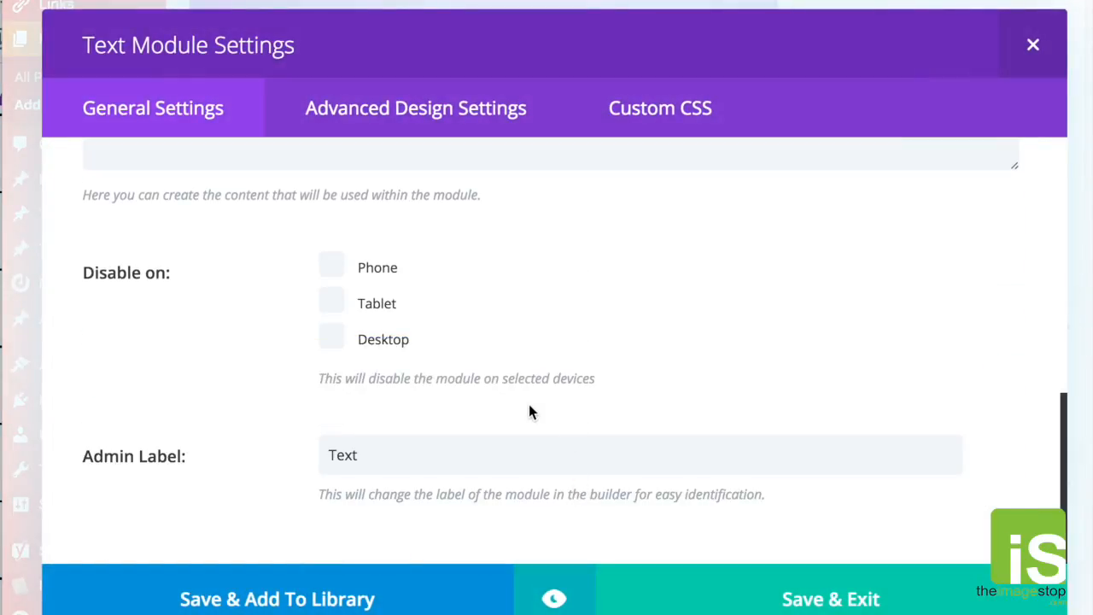
left_click_drag(444, 467, 253, 457)
type("Elephant Grey")
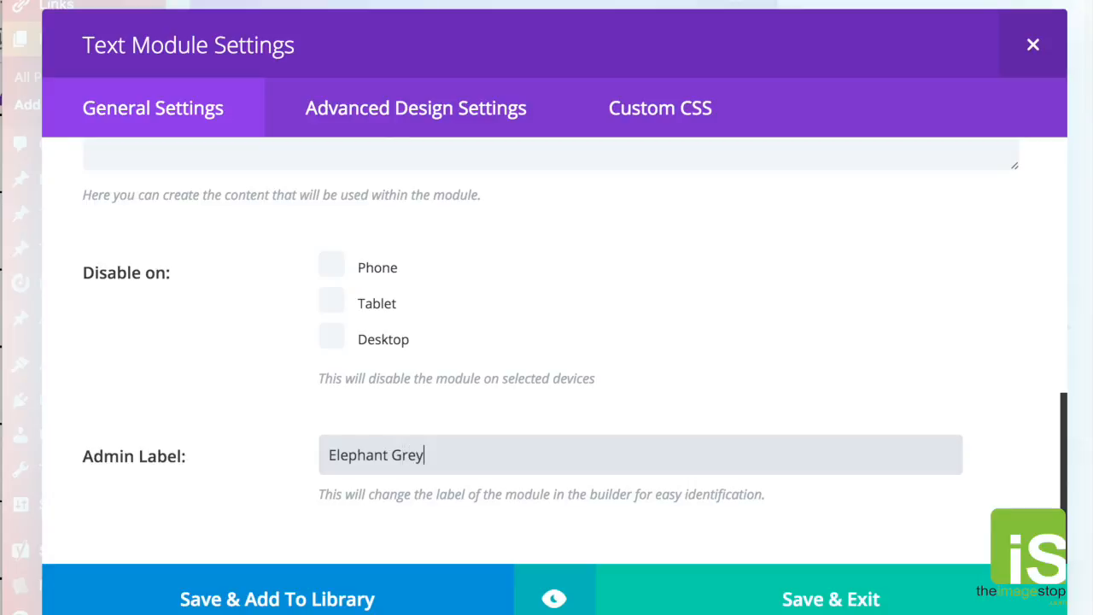
left_click(790, 603)
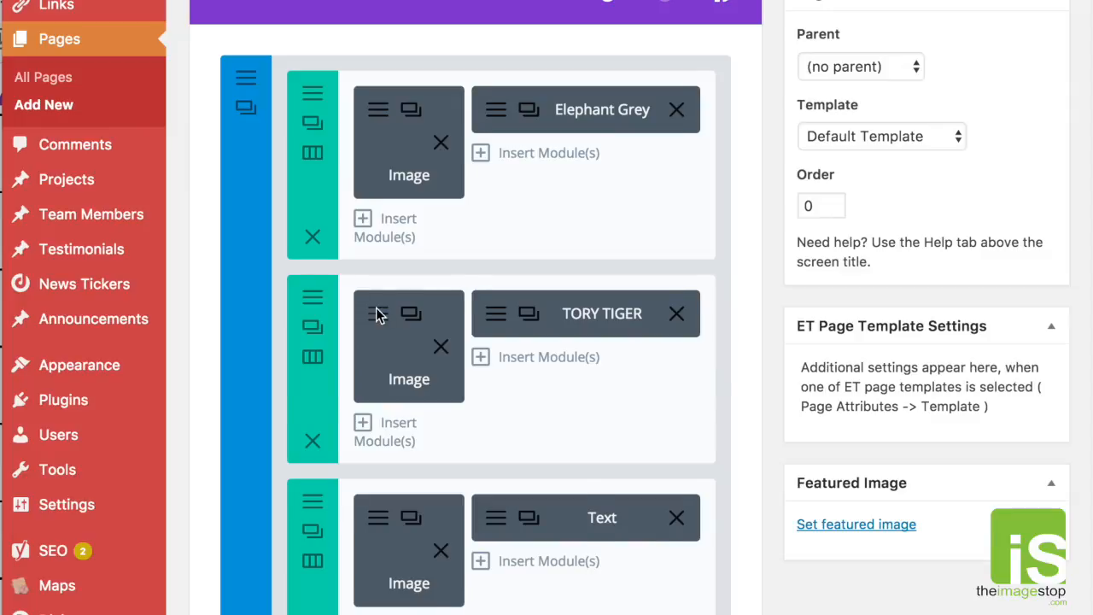
- Open the second product row's Image module and set the tiger picture from the media library as its image
left_click(379, 314)
left_click(927, 211)
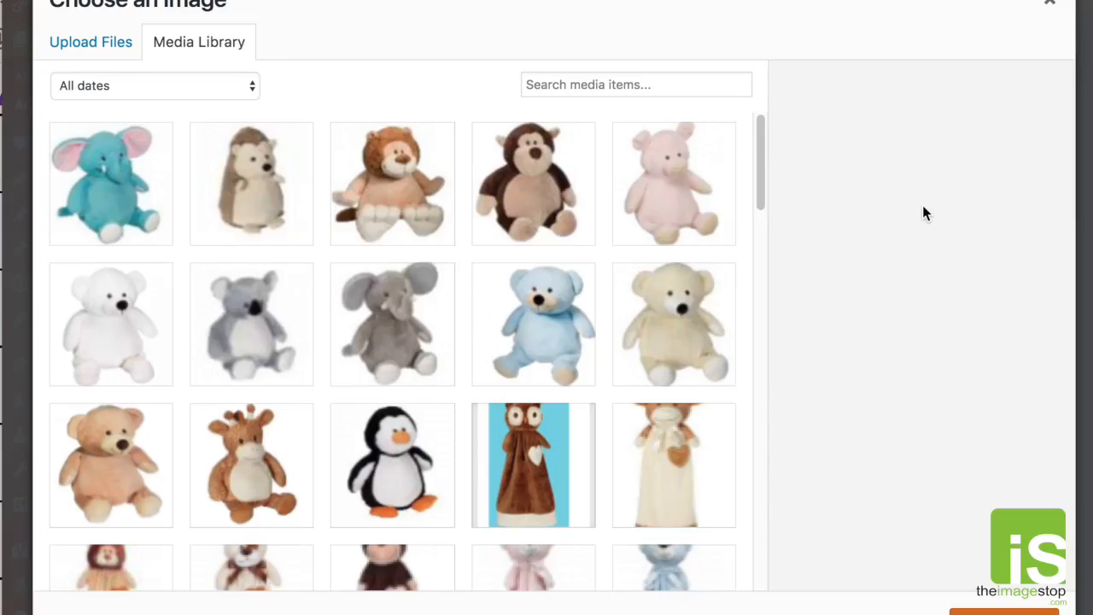
scroll(455, 268, "down", 10)
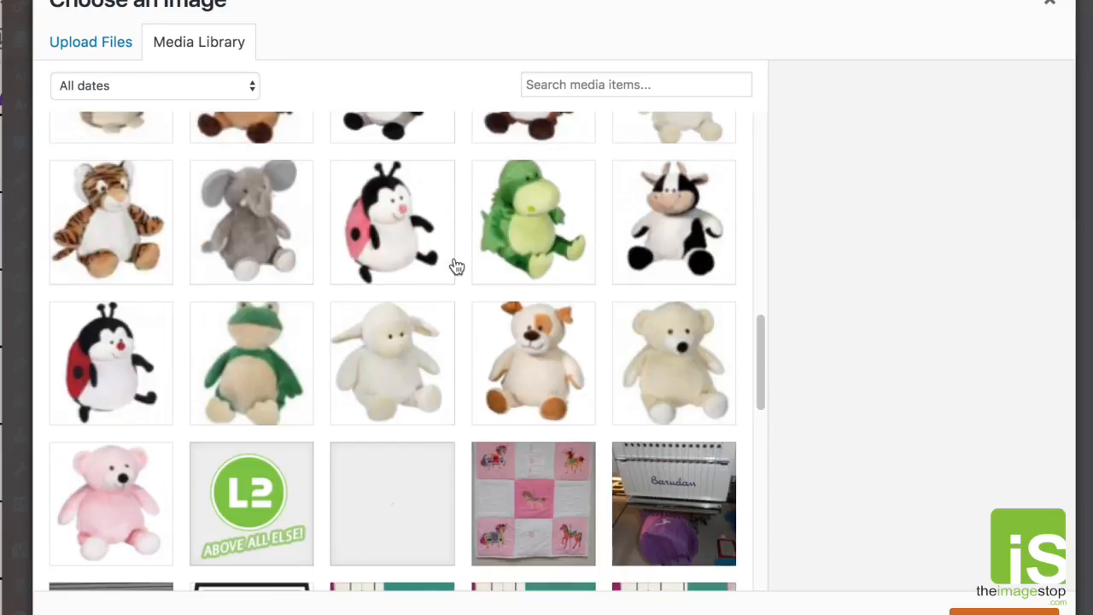
left_click(128, 275)
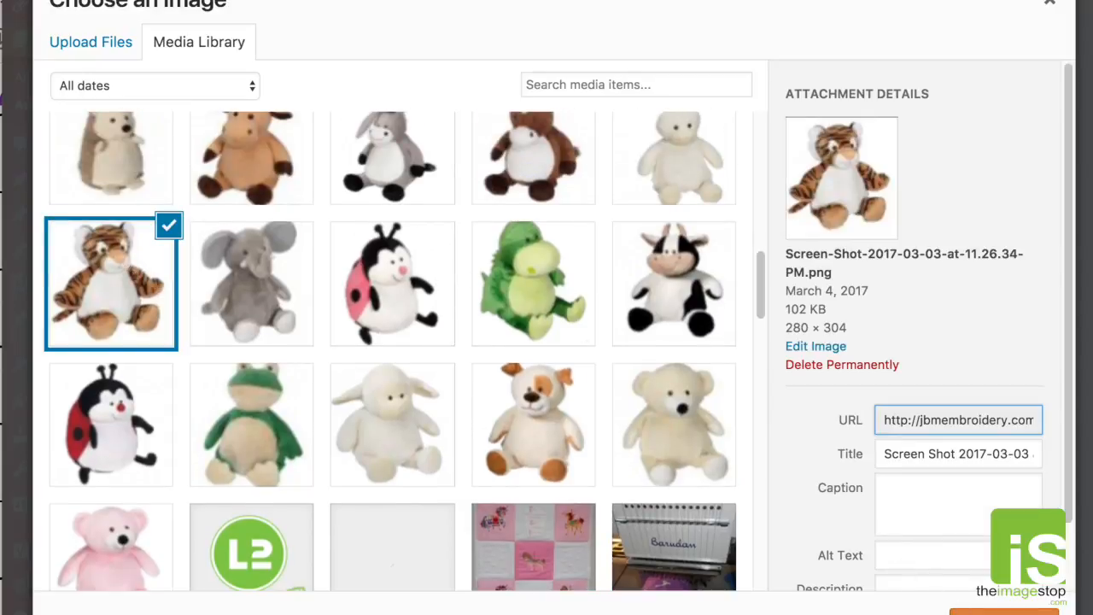
left_click(1003, 612)
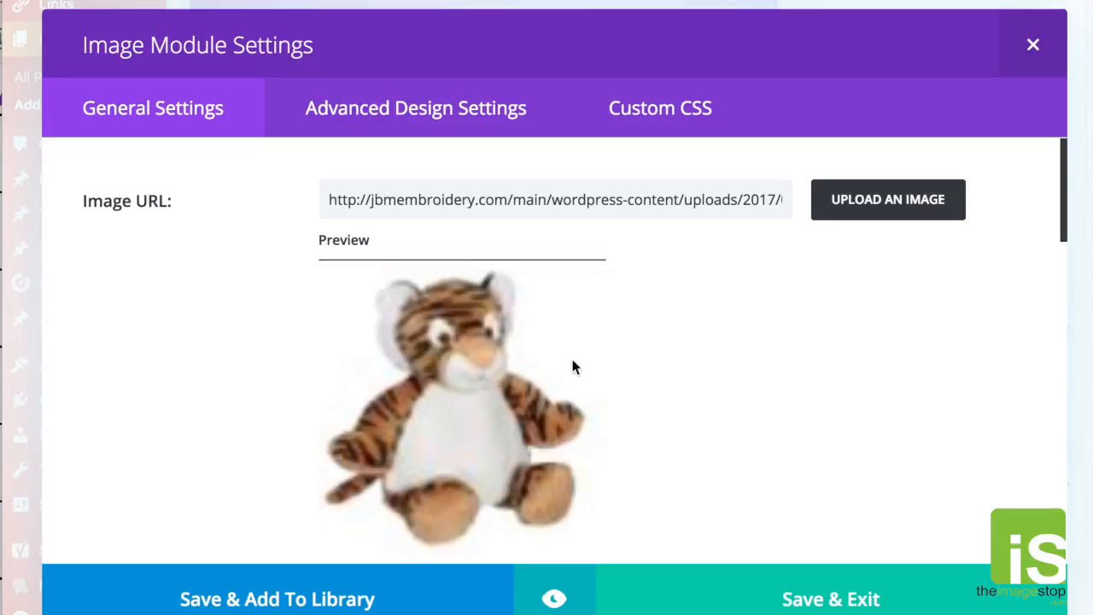
- Upload Screen Shot 2017-03-03 at 11.26.34 PM.png from the computer, set it as the module's image and save the Image module
left_click(898, 209)
left_click(119, 54)
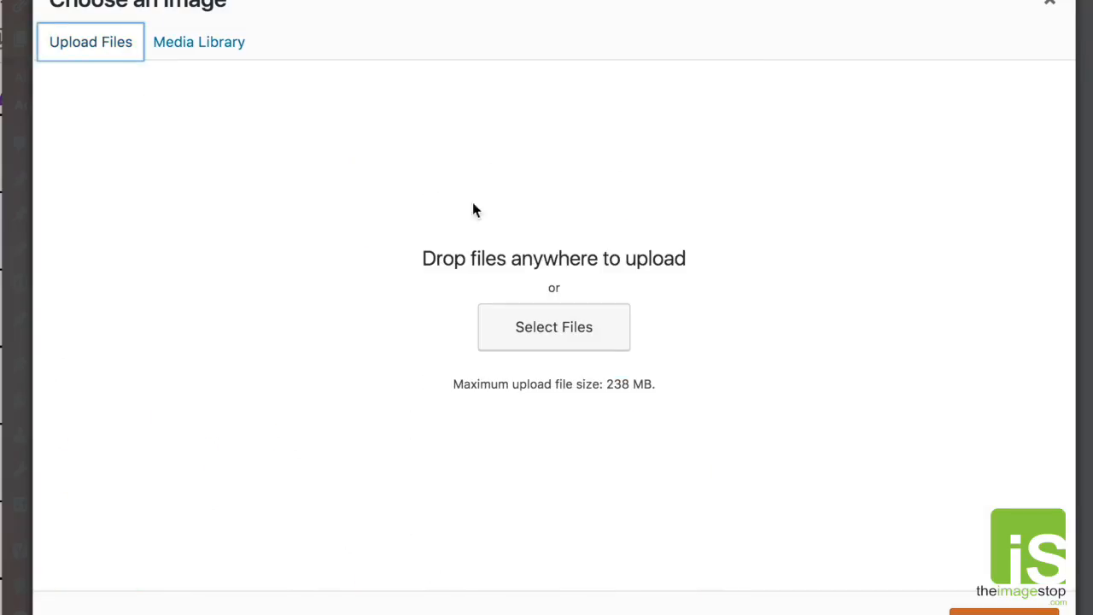
left_click(545, 328)
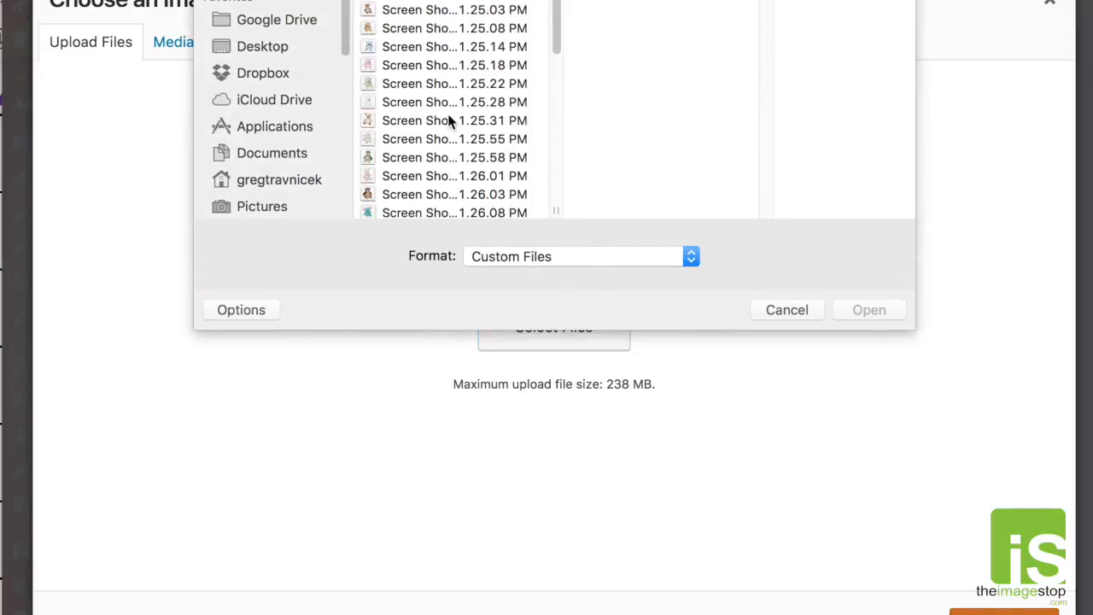
scroll(436, 163, "down", 5)
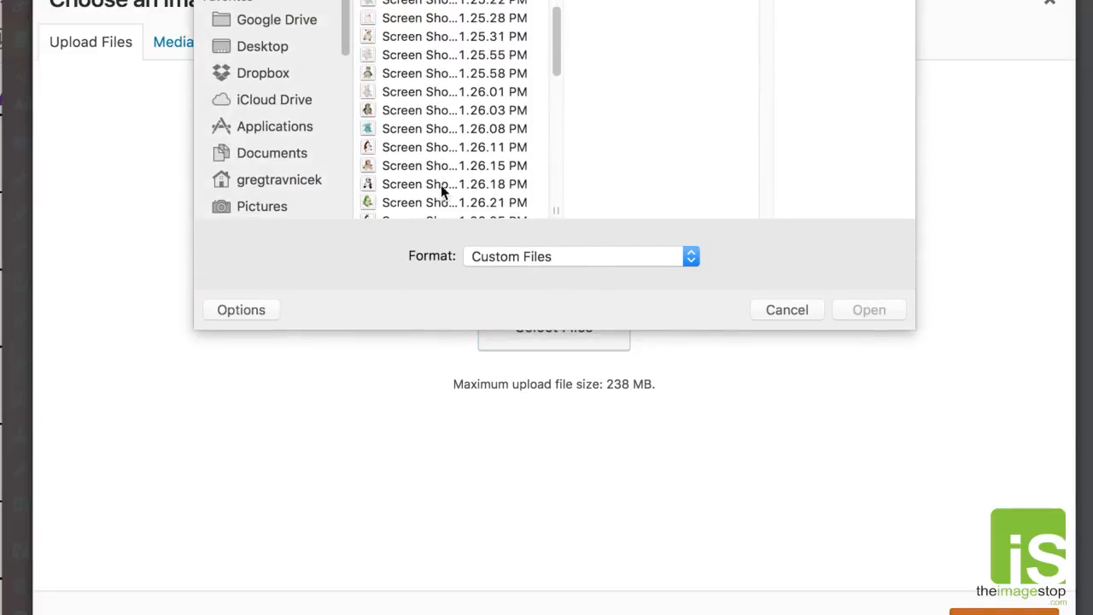
scroll(432, 161, "down", 3)
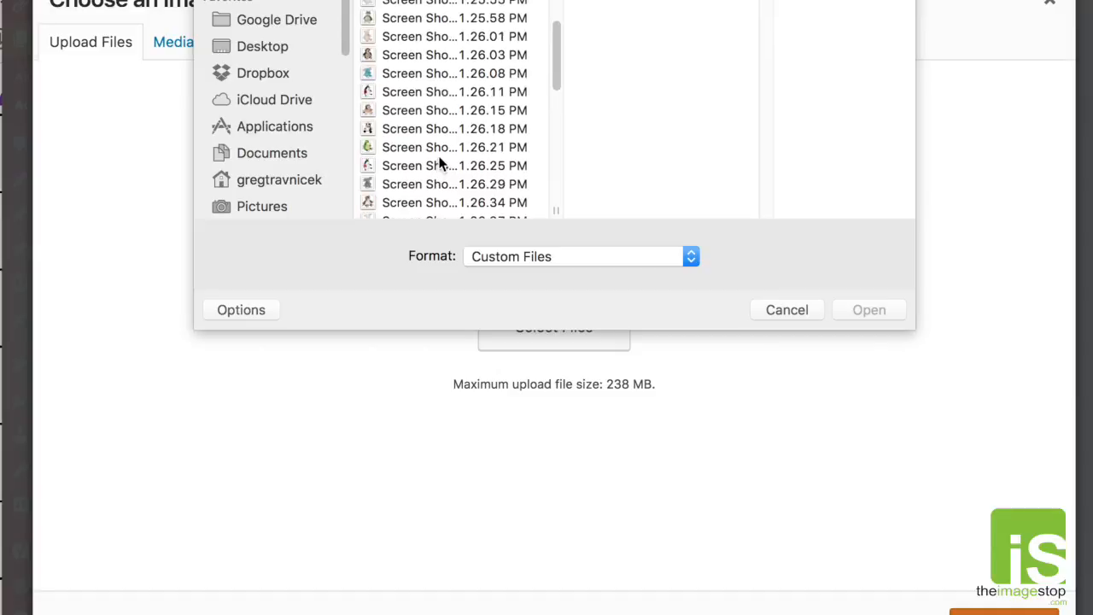
left_click(432, 199)
left_click(880, 311)
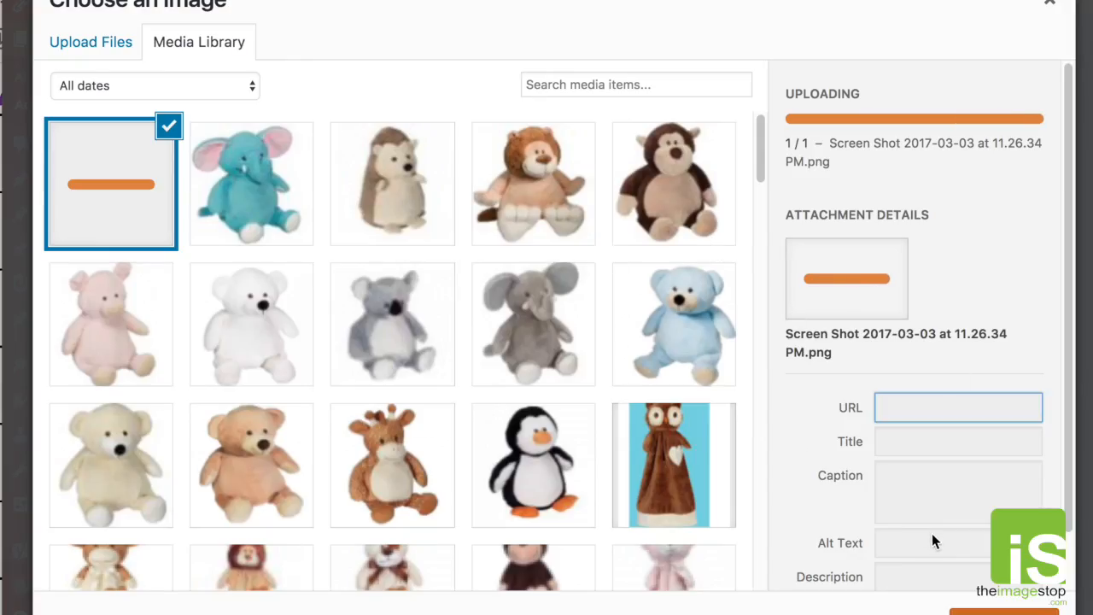
left_click(1005, 612)
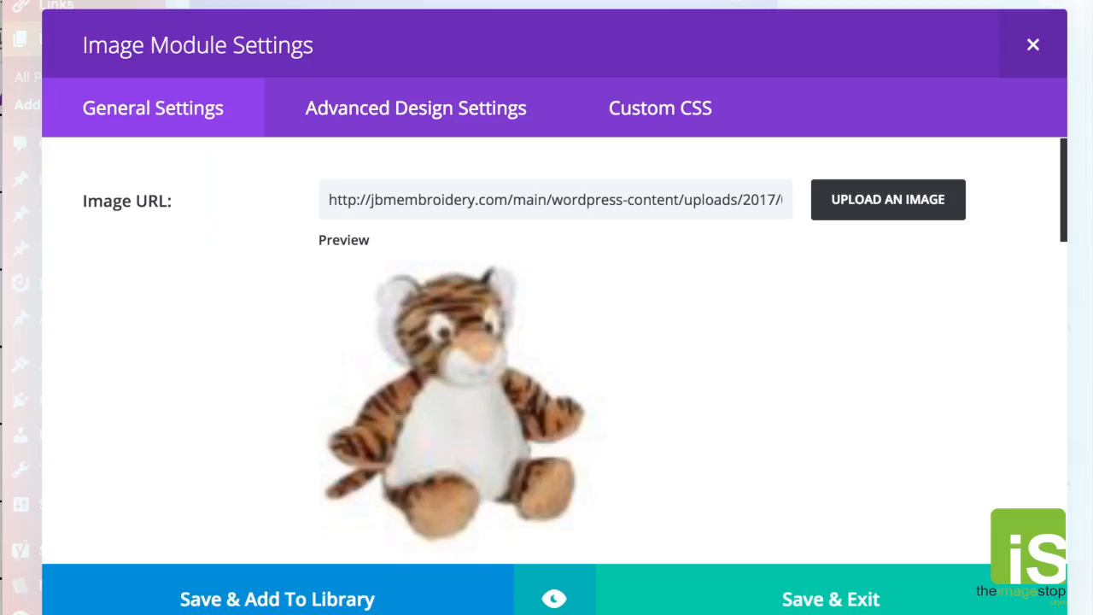
left_click(803, 600)
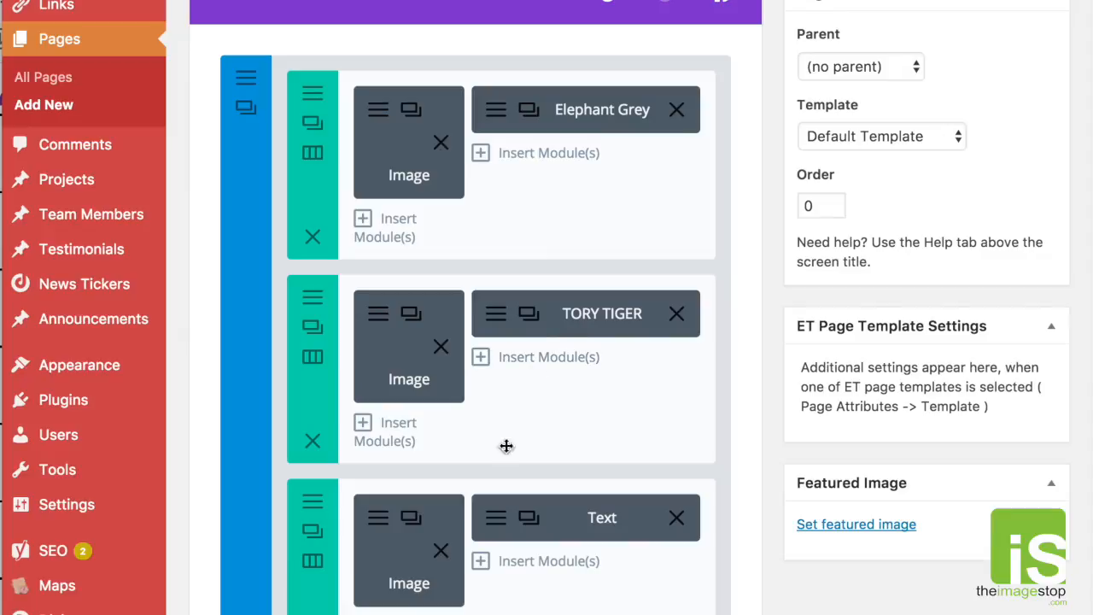
- Look over the remaining product rows and publish the JBM Buddies 4 page
scroll(652, 442, "down", 3)
scroll(639, 385, "down", 1)
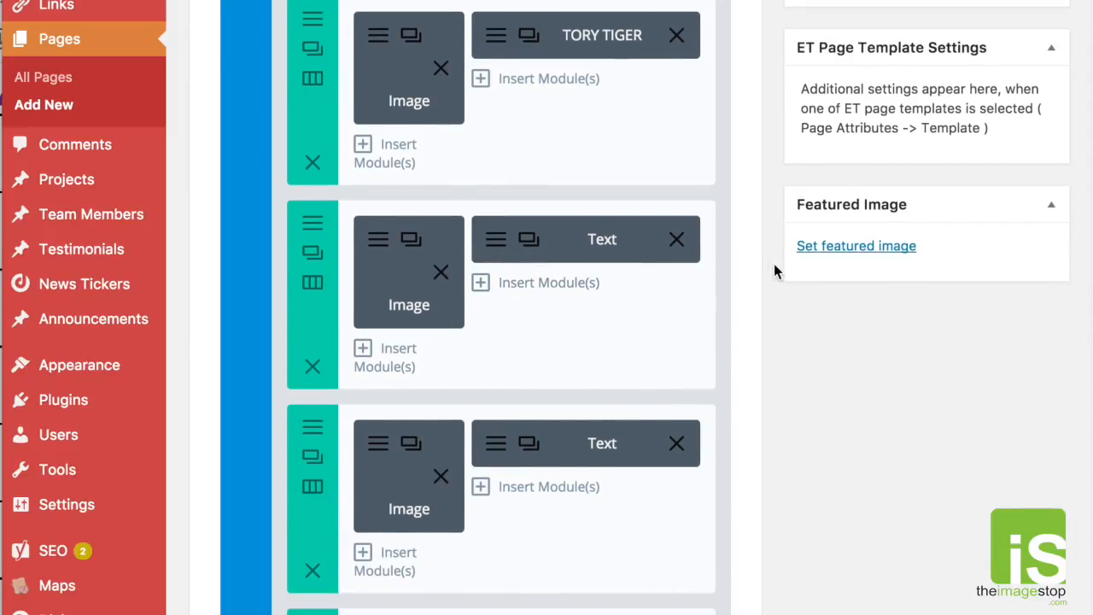
scroll(552, 261, "down", 1)
scroll(620, 293, "down", 5)
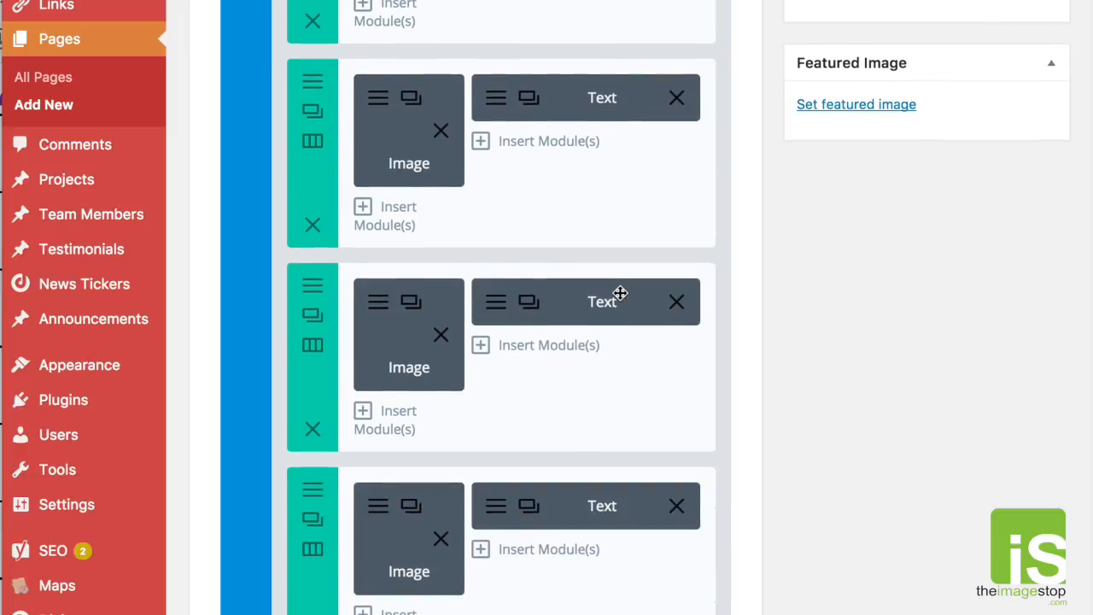
scroll(621, 320, "down", 2)
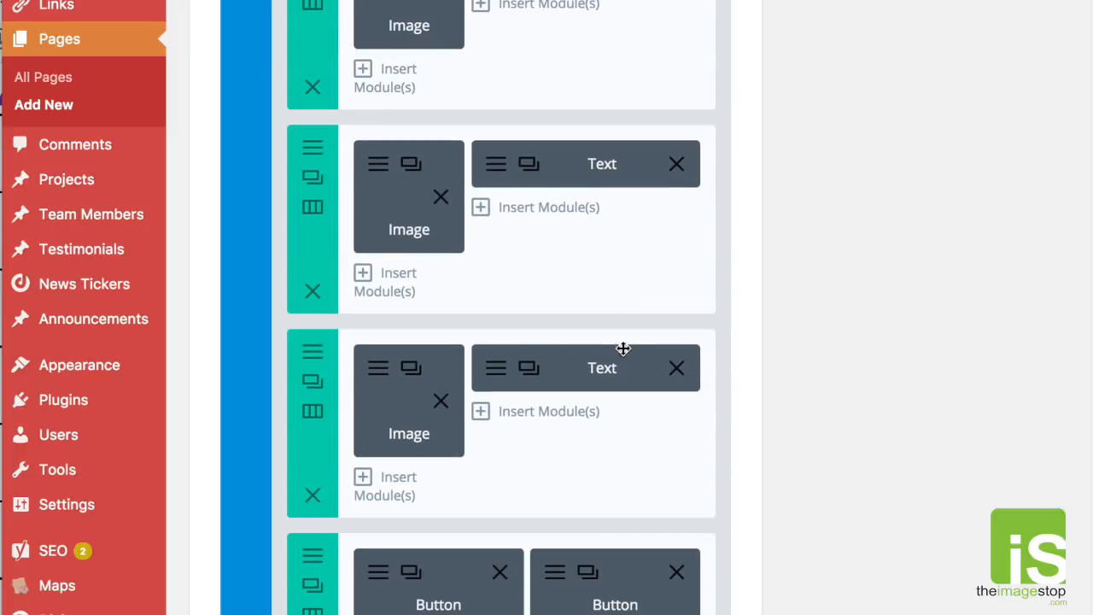
scroll(625, 351, "up", 10)
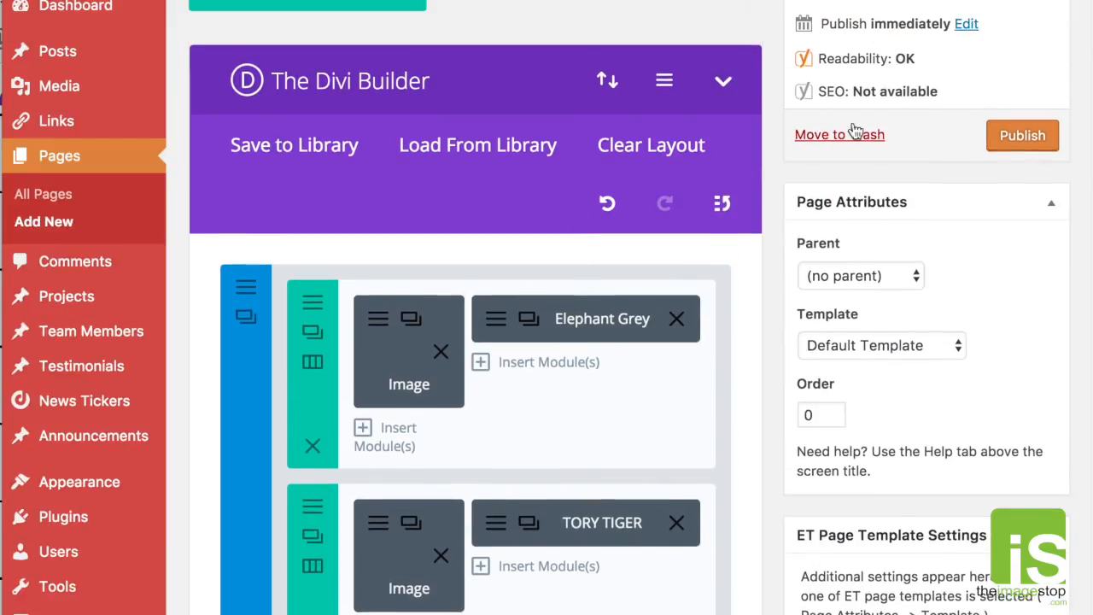
left_click(1019, 136)
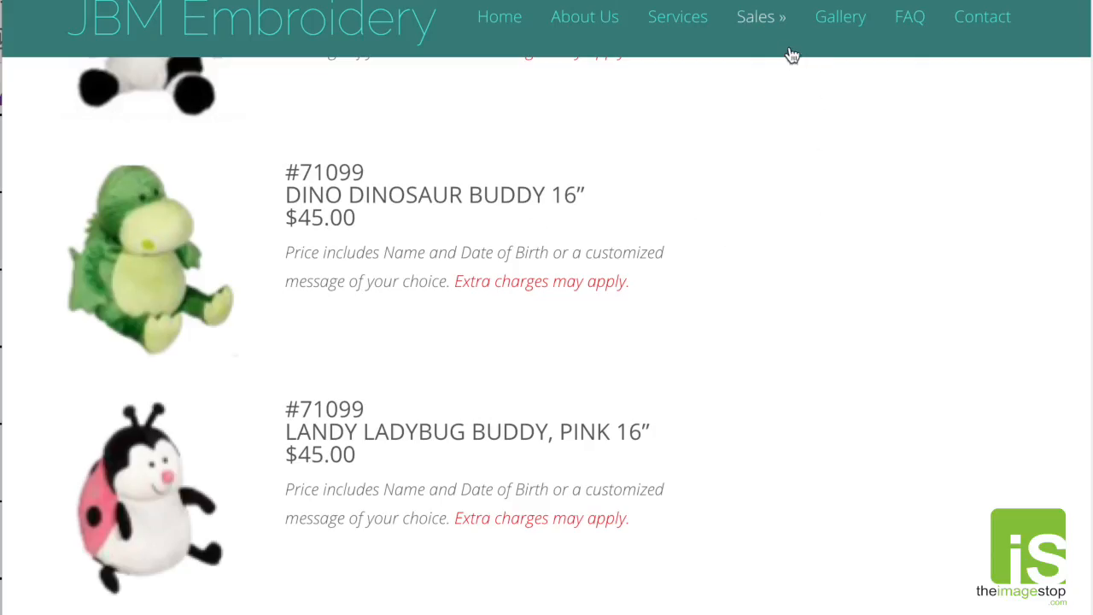
- Check the Sales submenu on the live site and open the WordPress menu editor
mouse_move(763, 17)
mouse_move(771, 95)
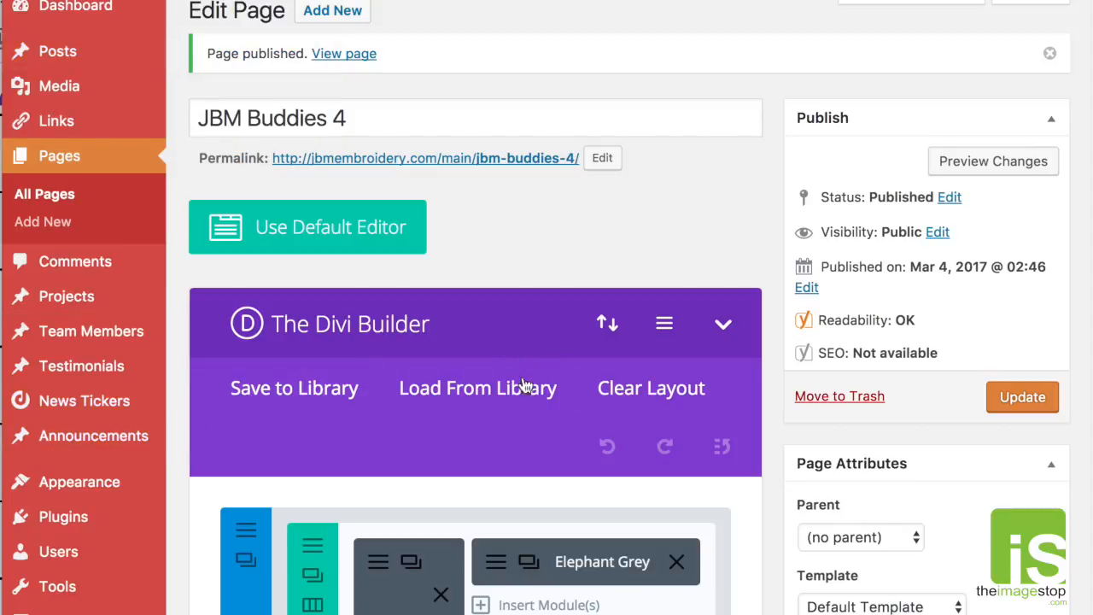
mouse_move(127, 494)
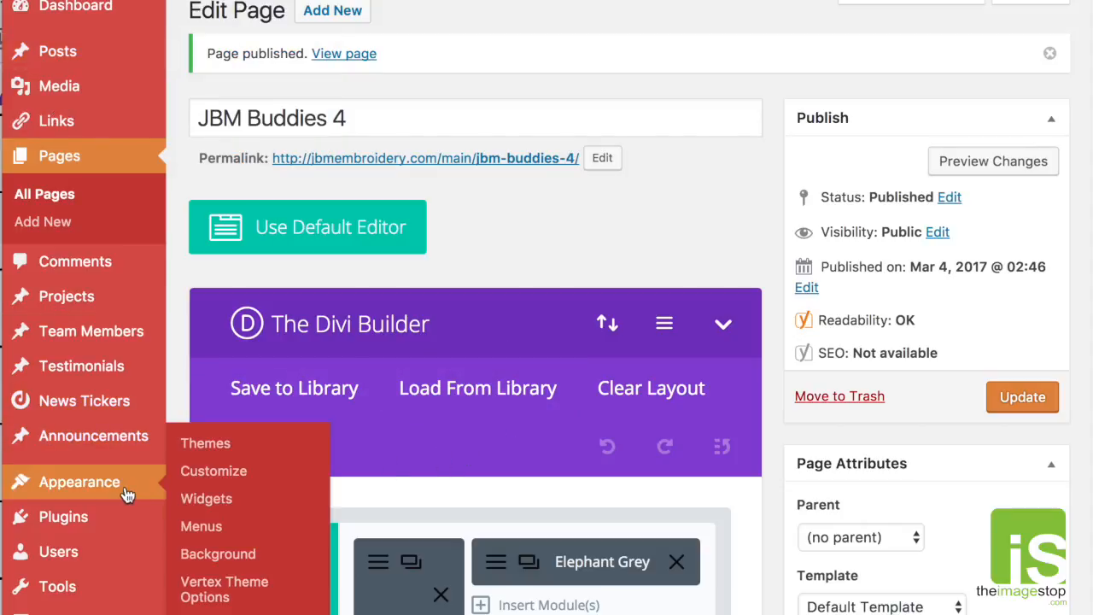
left_click(201, 534)
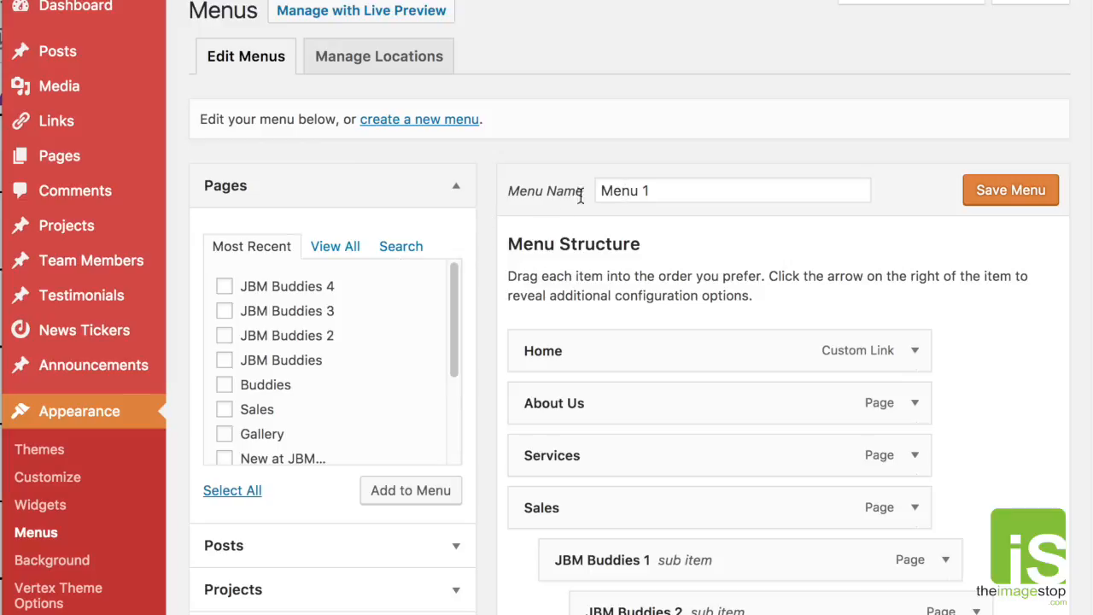
- Add the JBM Buddies 4 page to Menu 1
scroll(545, 198, "down", 4)
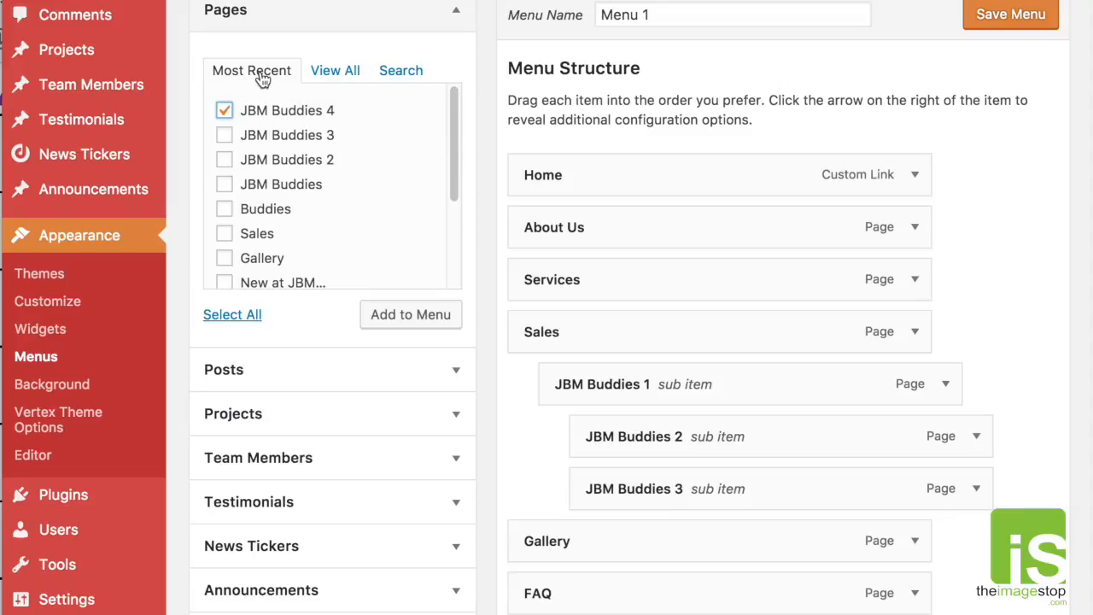
left_click(384, 320)
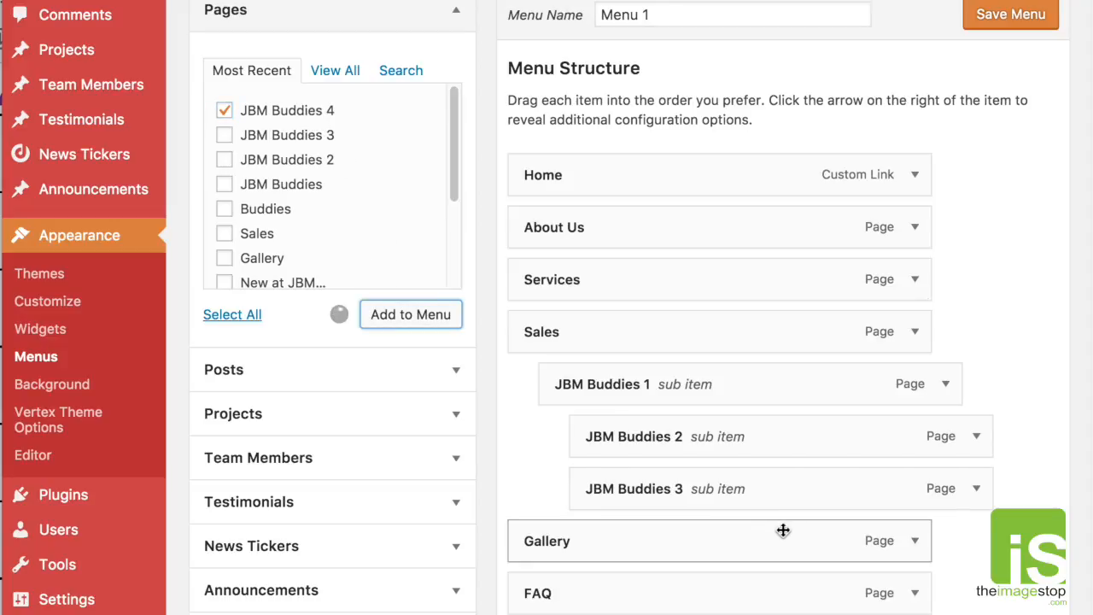
scroll(778, 508, "down", 1)
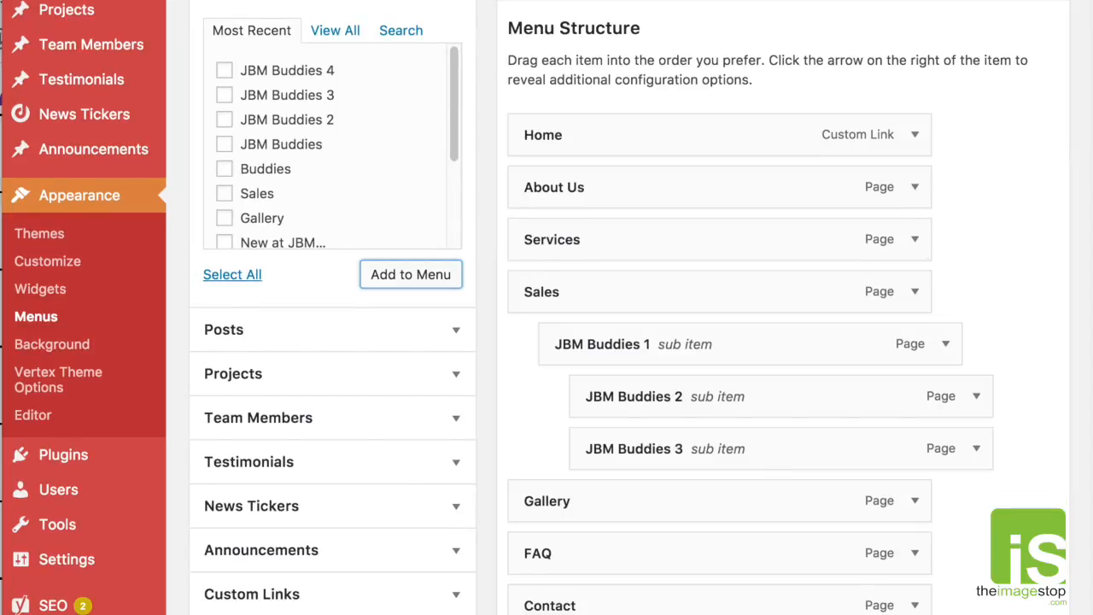
- Place JBM Buddies 4 as a sub item beneath JBM Buddies 1, directly after JBM Buddies 3, and save Menu 1
left_click_drag(709, 611, 721, 488)
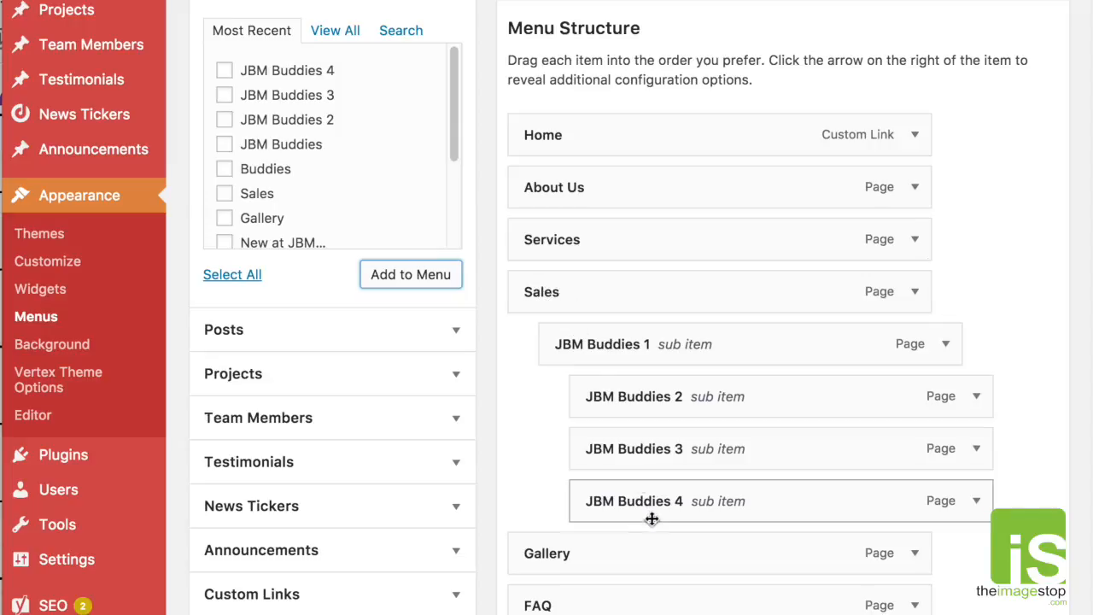
scroll(994, 346, "up", 1)
scroll(903, 376, "up", 1)
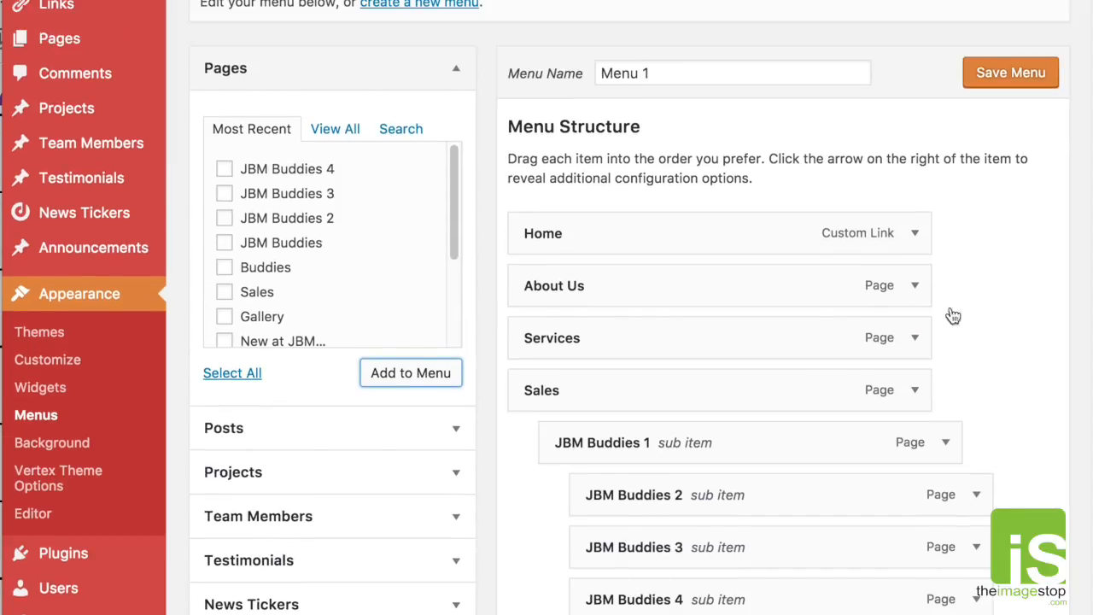
left_click(997, 79)
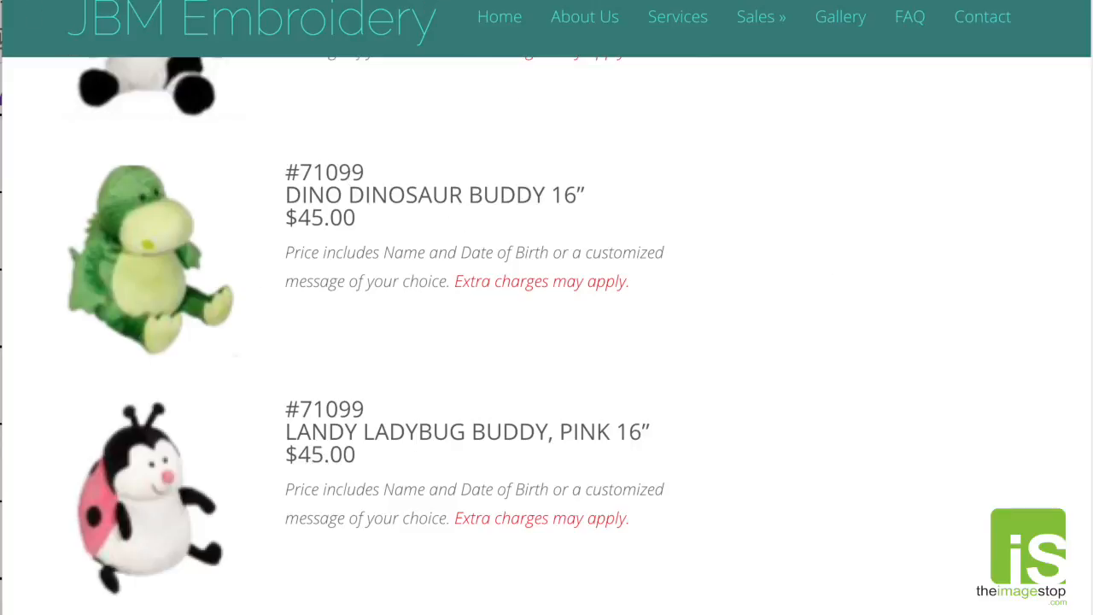
- Open the JBM Buddies 4 page from the live site's Sales submenu and look over its product rows
scroll(922, 154, "up", 1)
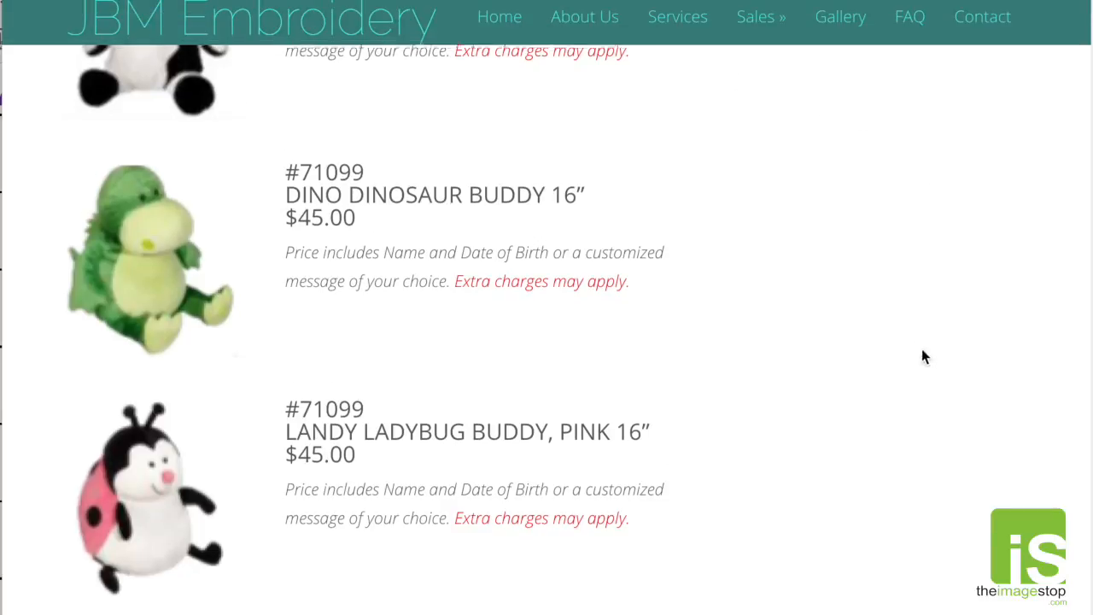
mouse_move(784, 52)
mouse_move(781, 80)
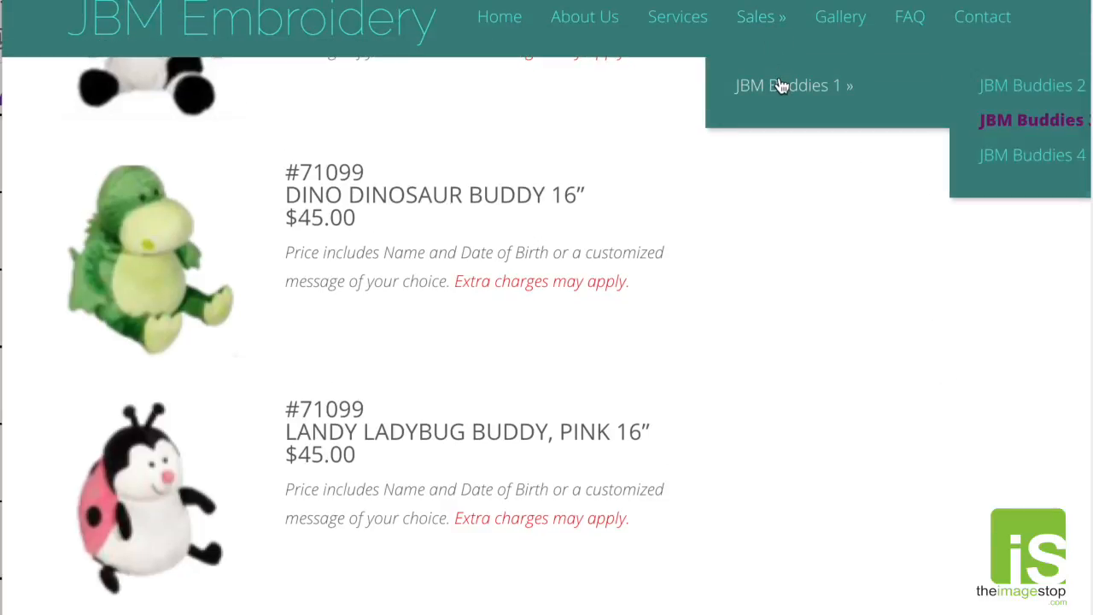
left_click(1011, 157)
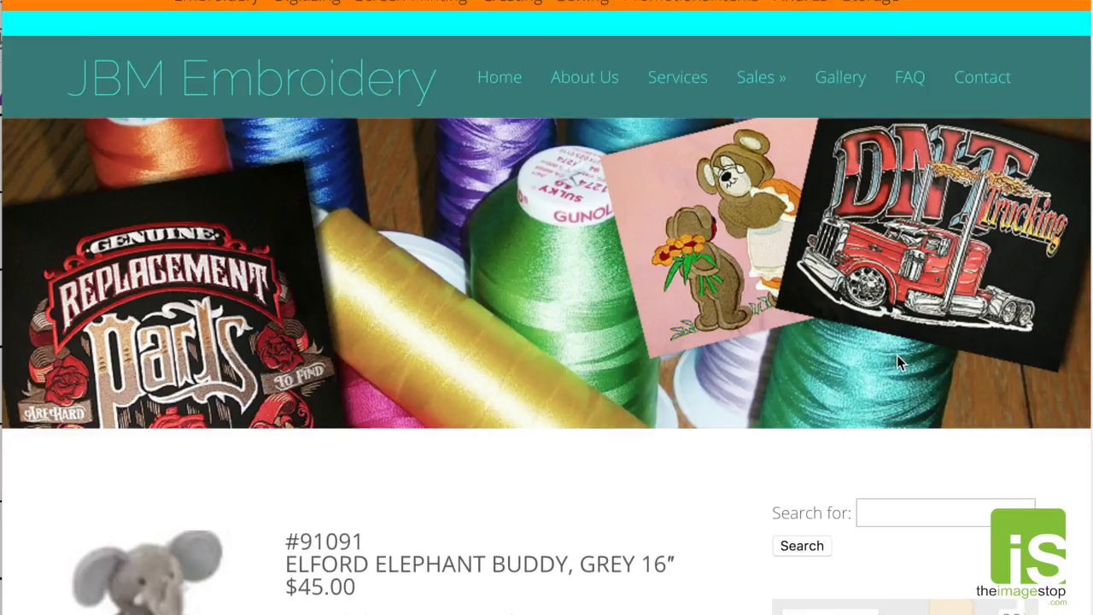
scroll(741, 490, "down", 1)
scroll(737, 496, "down", 5)
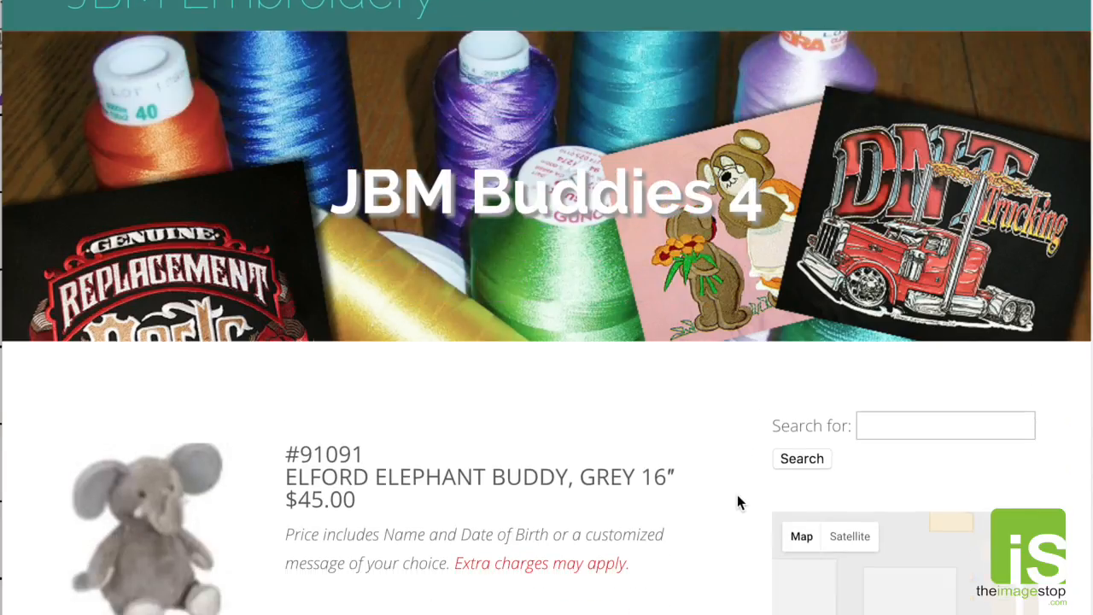
scroll(741, 500, "down", 7)
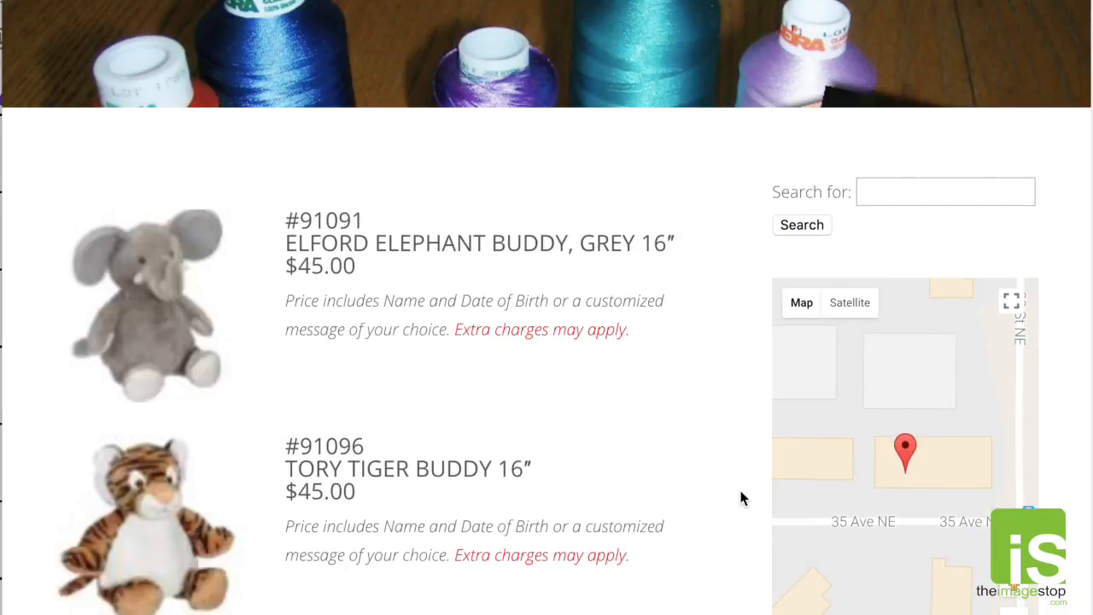
scroll(741, 499, "down", 6)
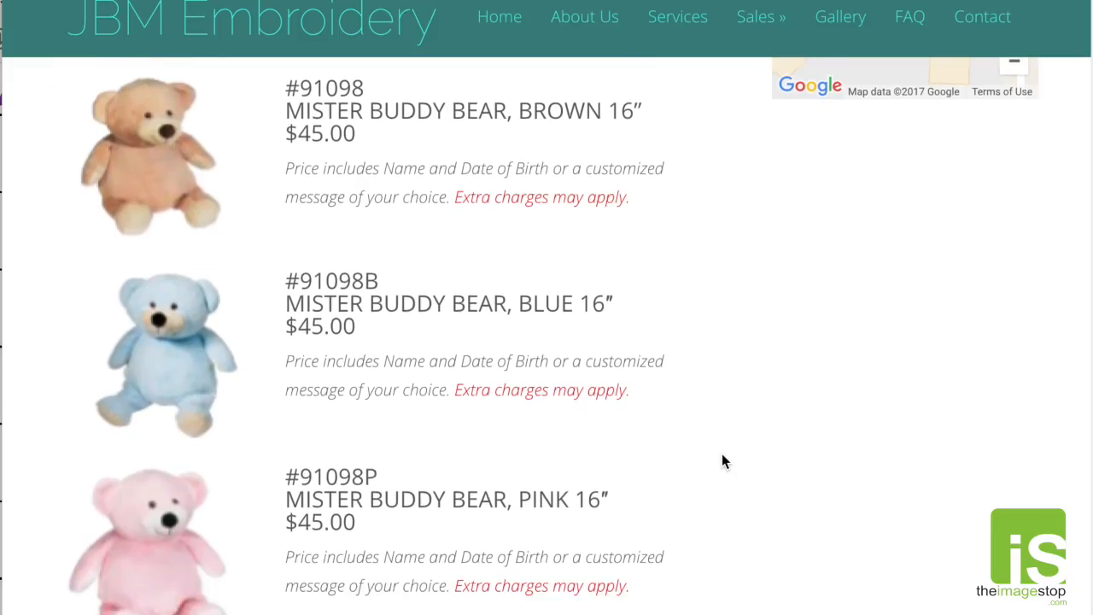
scroll(722, 456, "down", 2)
scroll(722, 456, "up", 3)
scroll(721, 462, "up", 7)
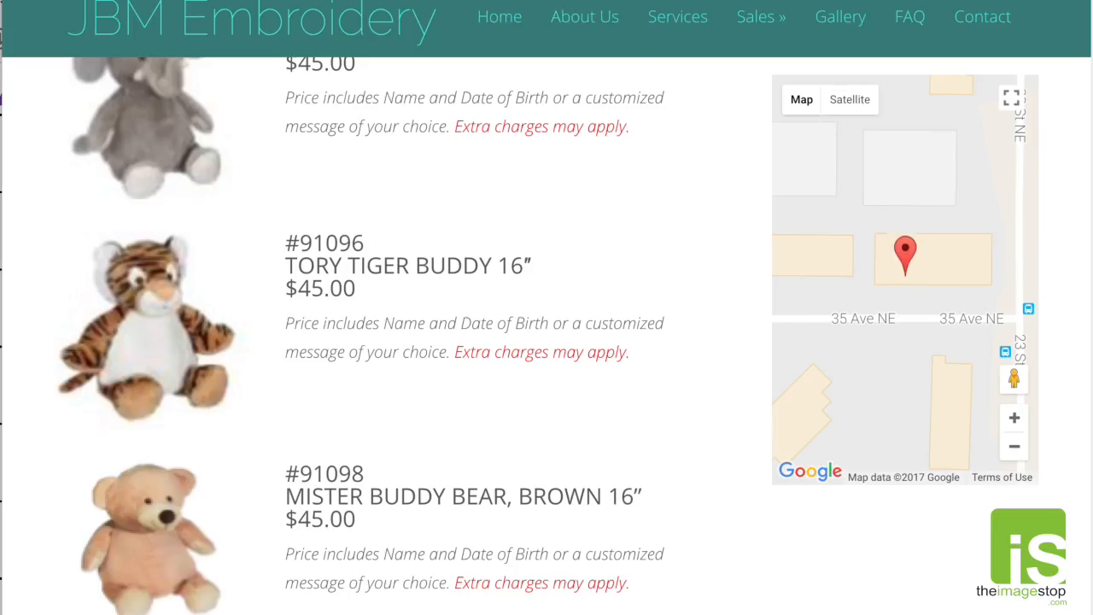
- Open the JBM Buddies 4 page in the page editor and look over its Elephant Grey and Tory Tiger rows
right_click(394, 1)
left_click(442, 412)
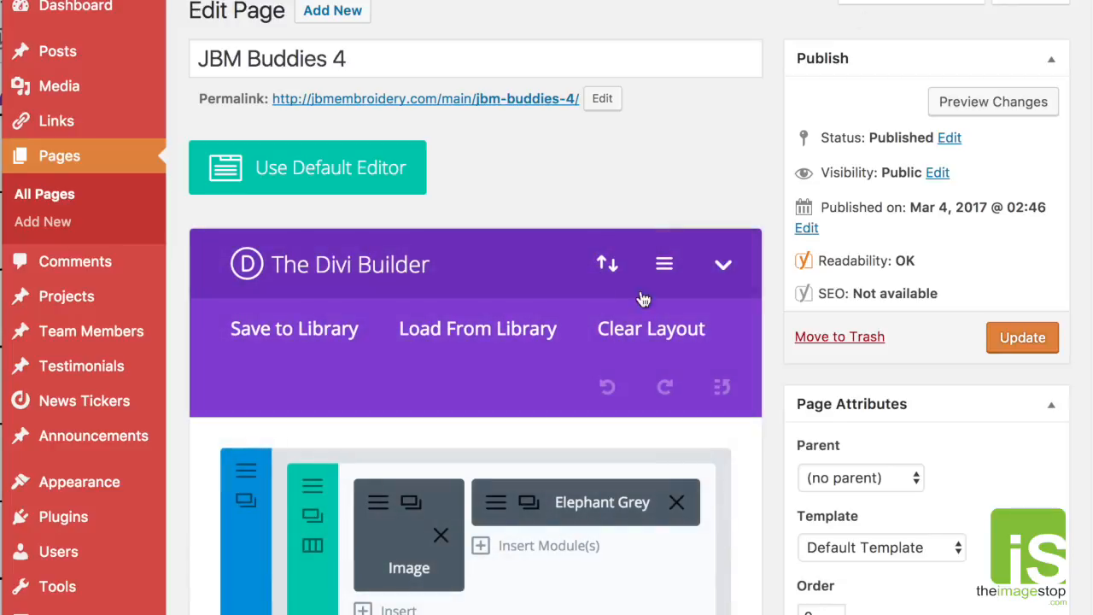
scroll(723, 298, "down", 4)
scroll(722, 297, "down", 1)
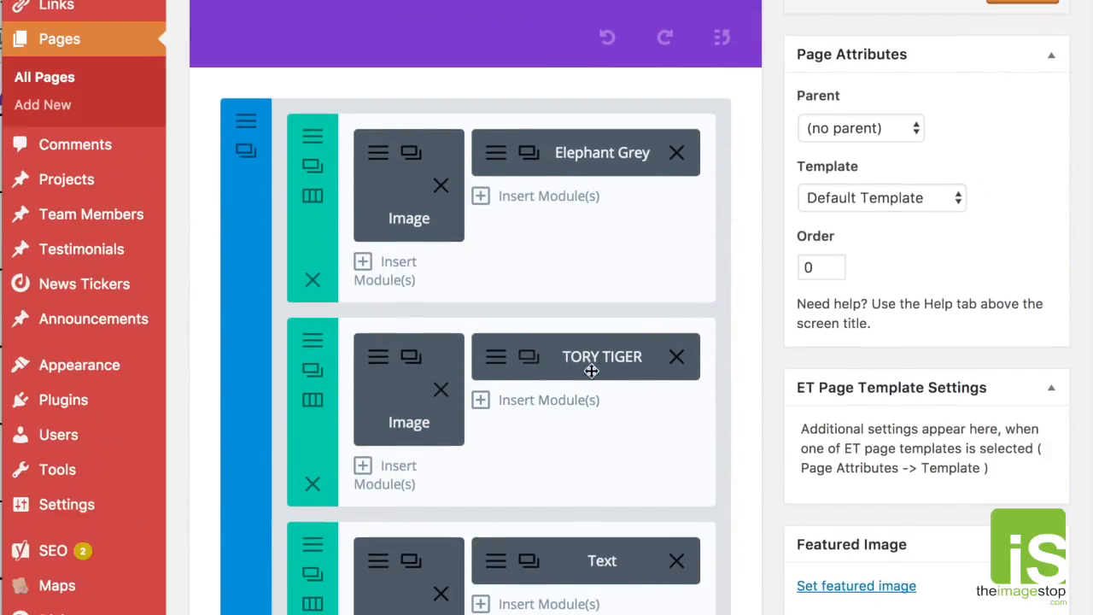
scroll(457, 403, "down", 1)
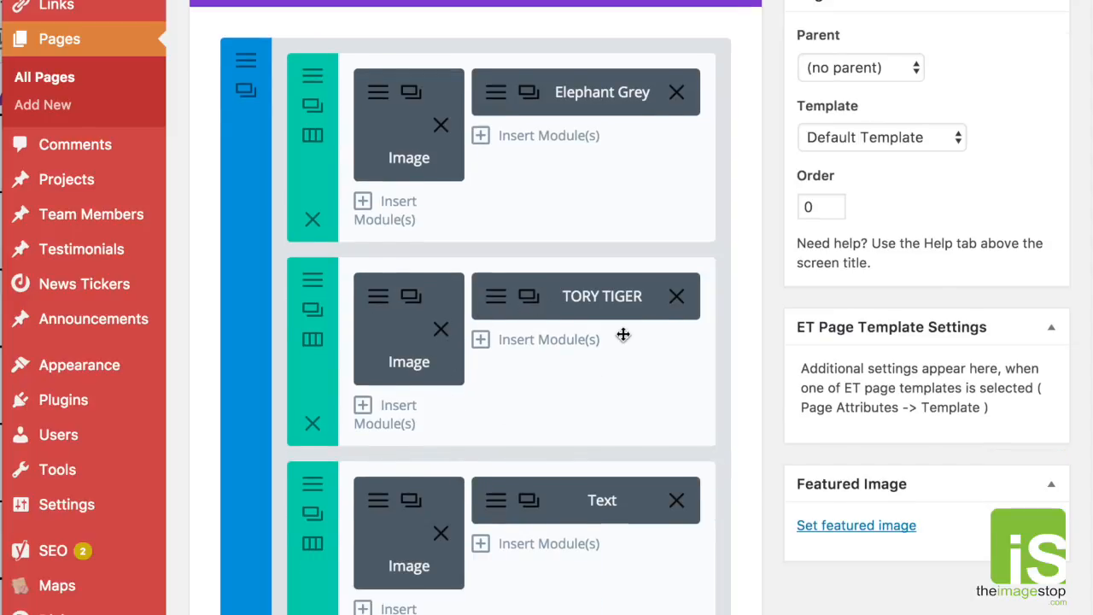
scroll(624, 334, "down", 1)
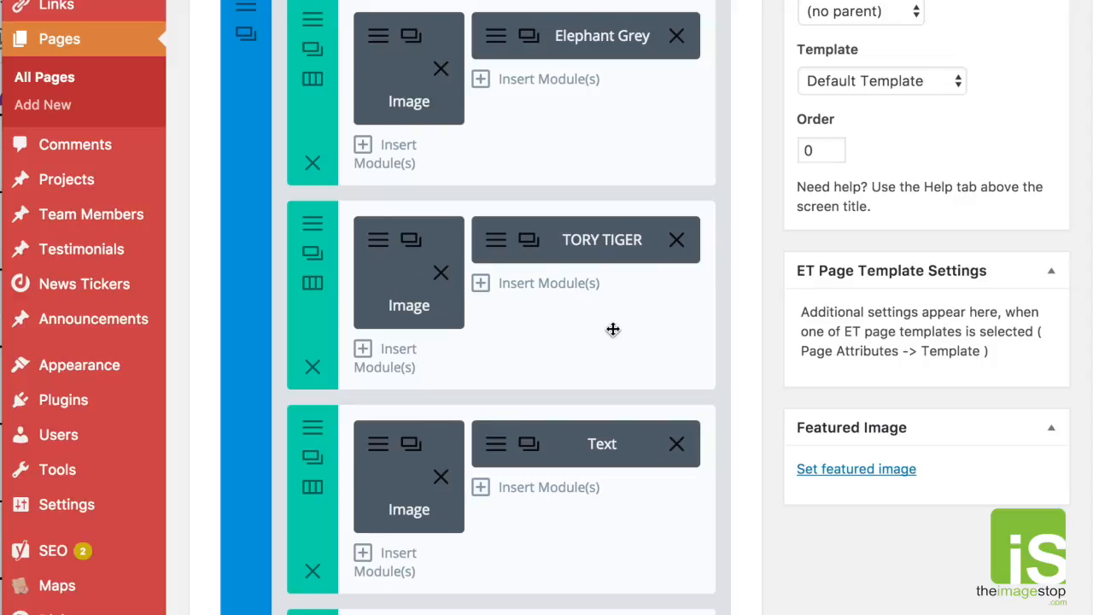
- Change the Tory Tiger row to 1/4, 1/2, 1/4 columns and place a duplicate of its Image module in the third column
left_click(313, 289)
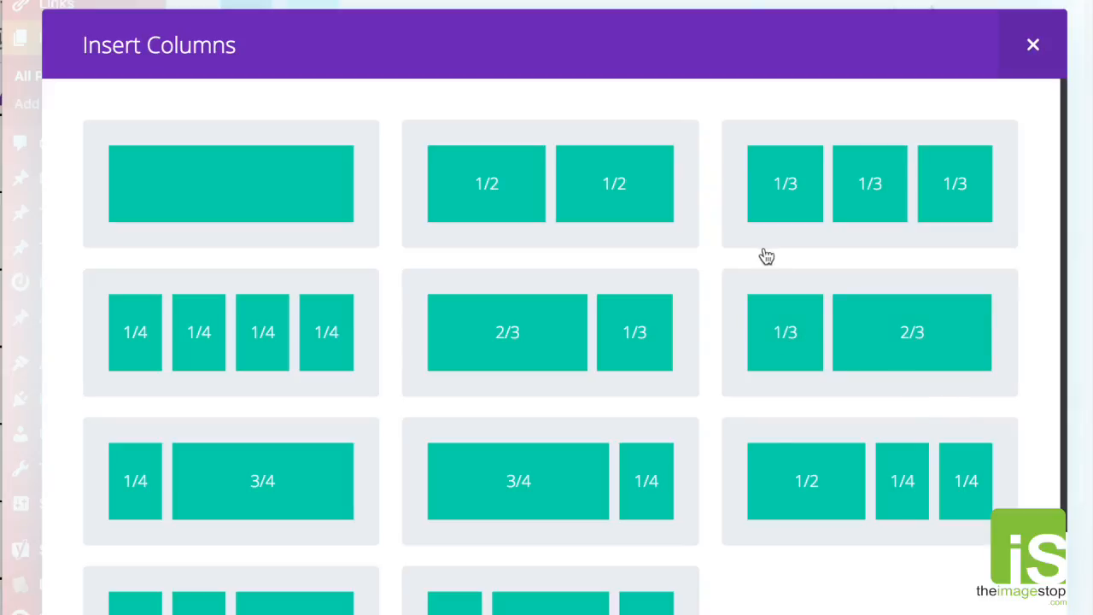
scroll(671, 453, "down", 2)
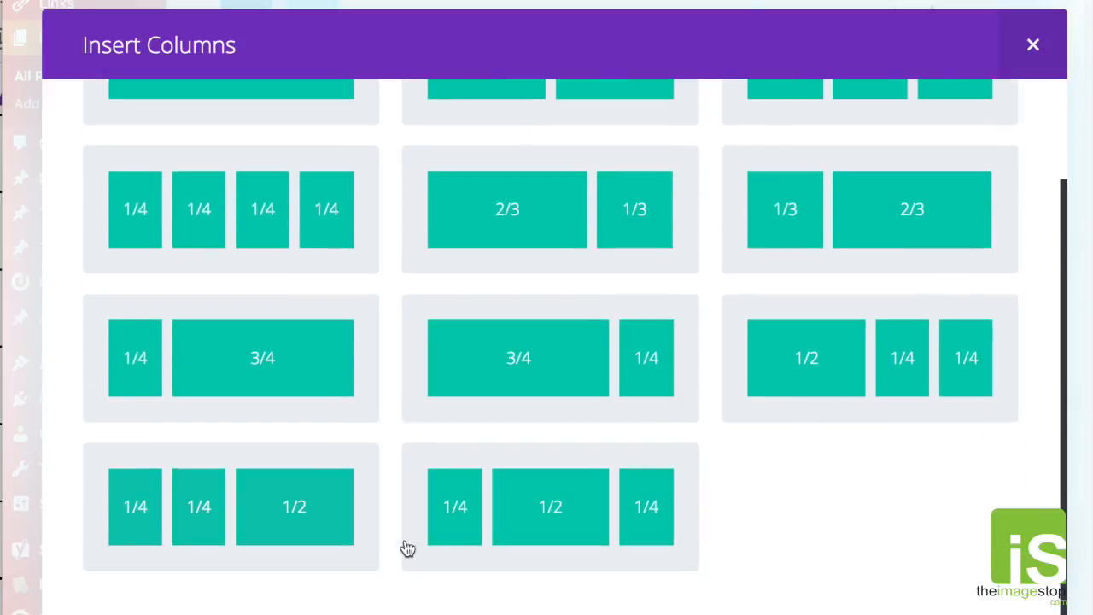
left_click(589, 516)
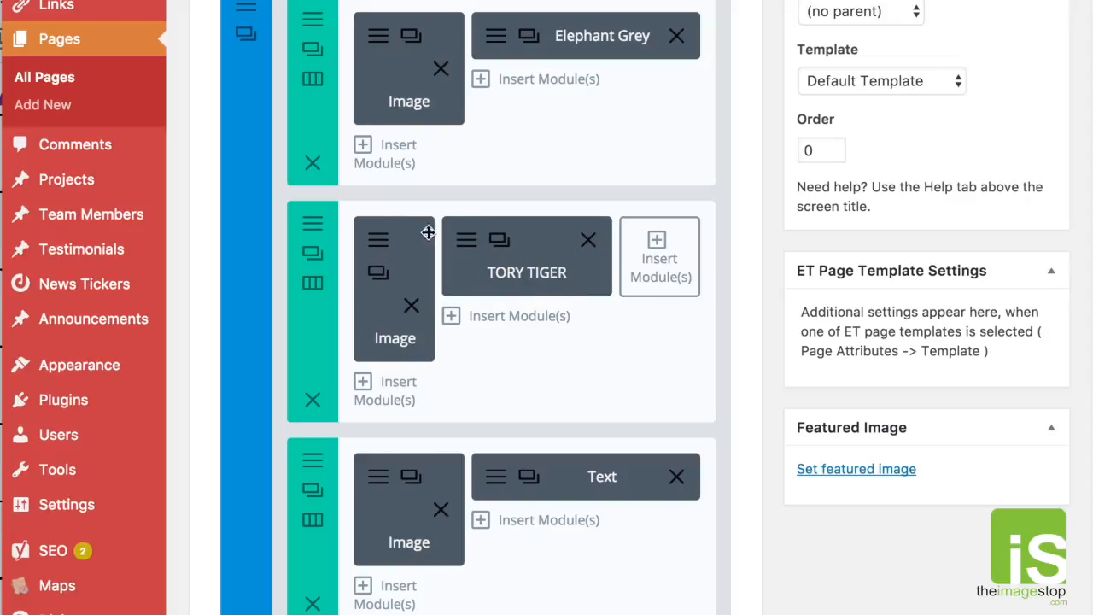
left_click(379, 275)
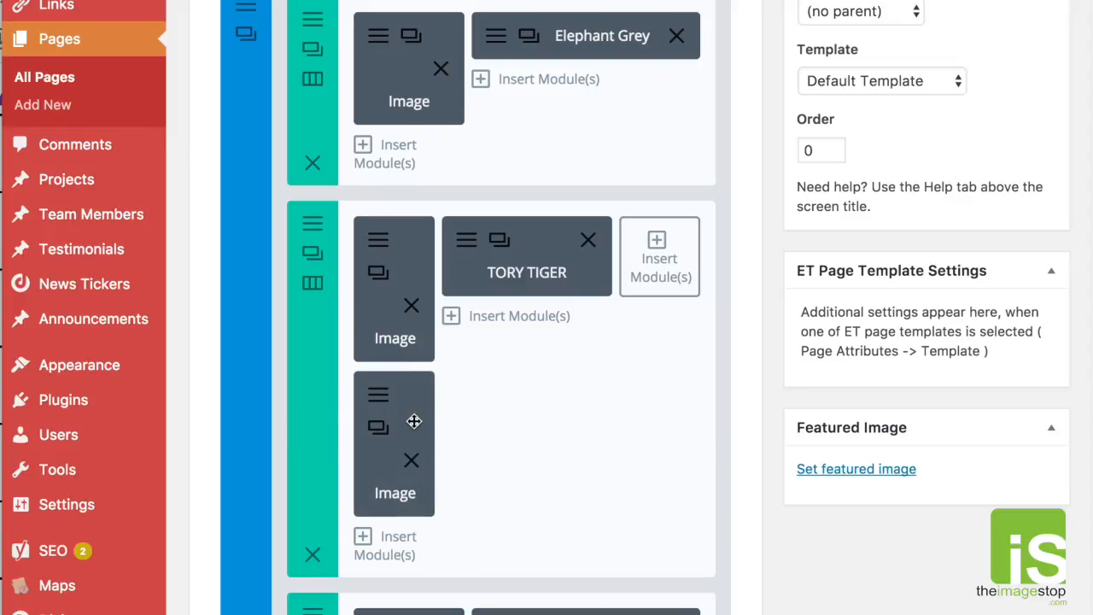
mouse_move(411, 418)
left_mouse_down()
mouse_move(416, 346)
mouse_move(589, 313)
mouse_move(640, 262)
mouse_move(688, 256)
left_mouse_up()
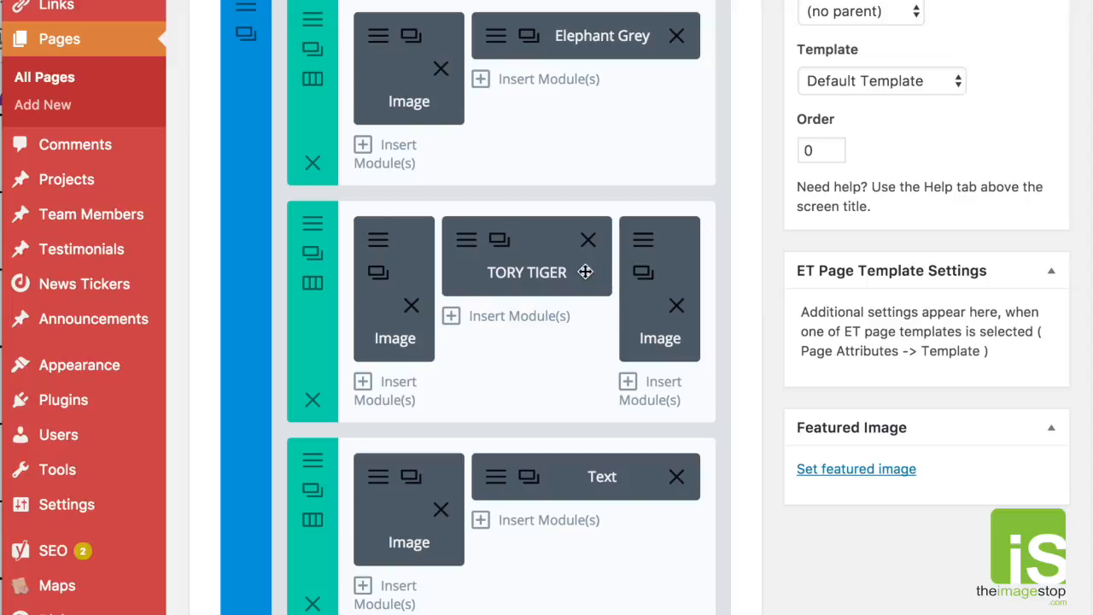
- Delete the duplicate Image module and set the Tory Tiger row back to 1/3, 2/3 columns
left_click(677, 306)
left_click(312, 283)
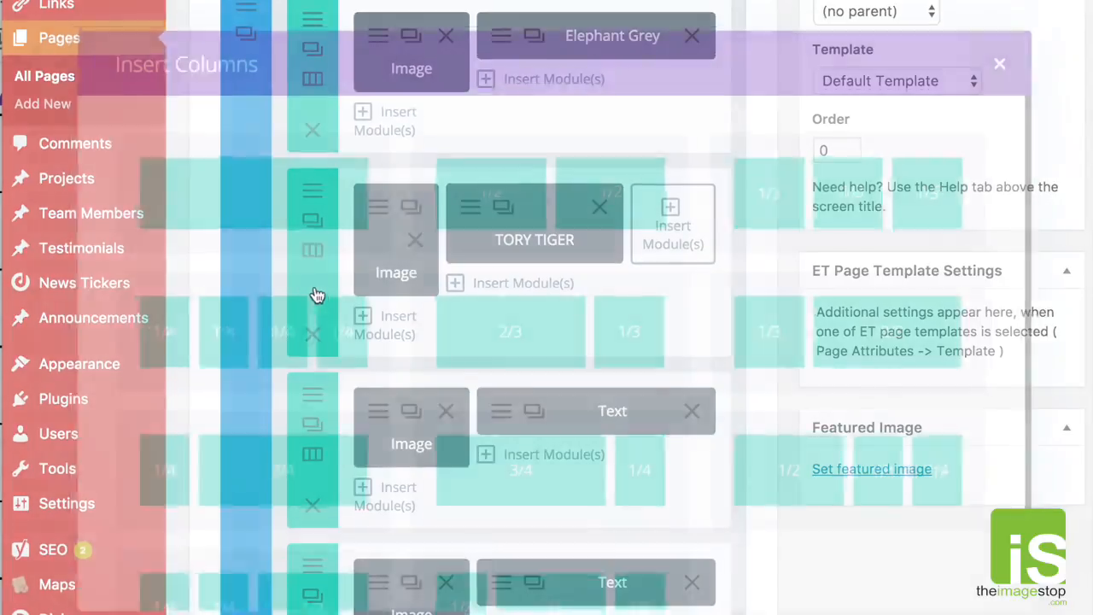
left_click(786, 339)
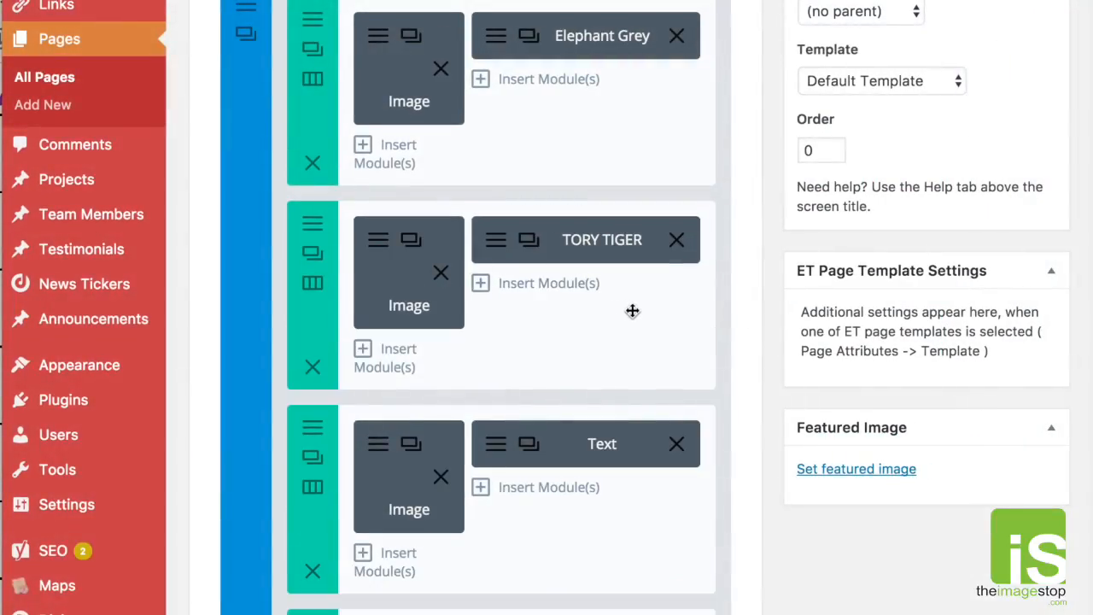
- Return to the live JBM Buddies 4 page and check its Sales submenu, first product rows and header
scroll(822, 318, "up", 5)
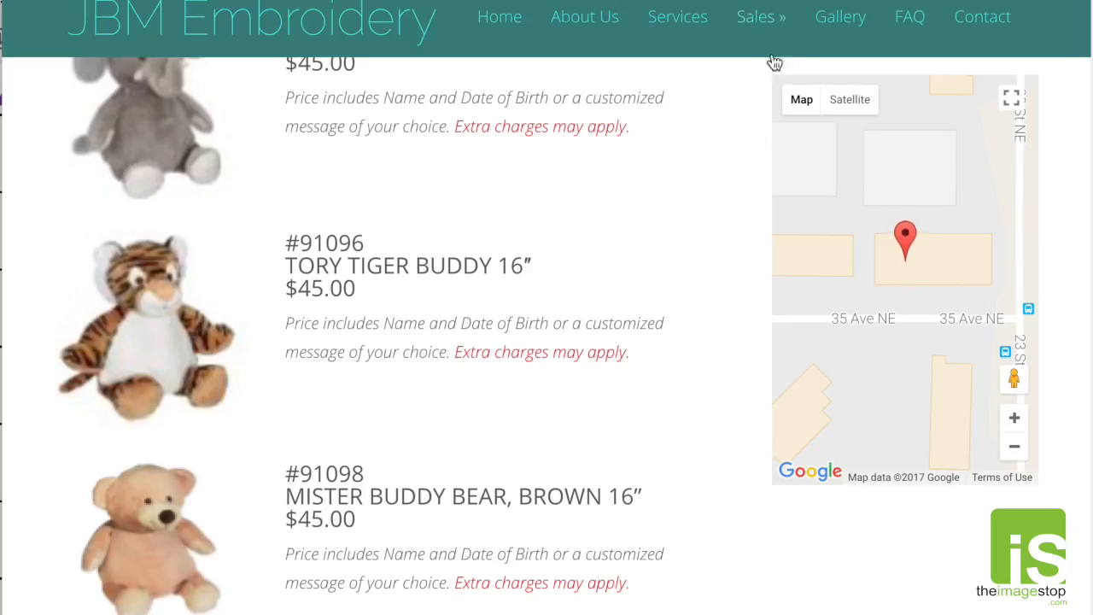
mouse_move(771, 27)
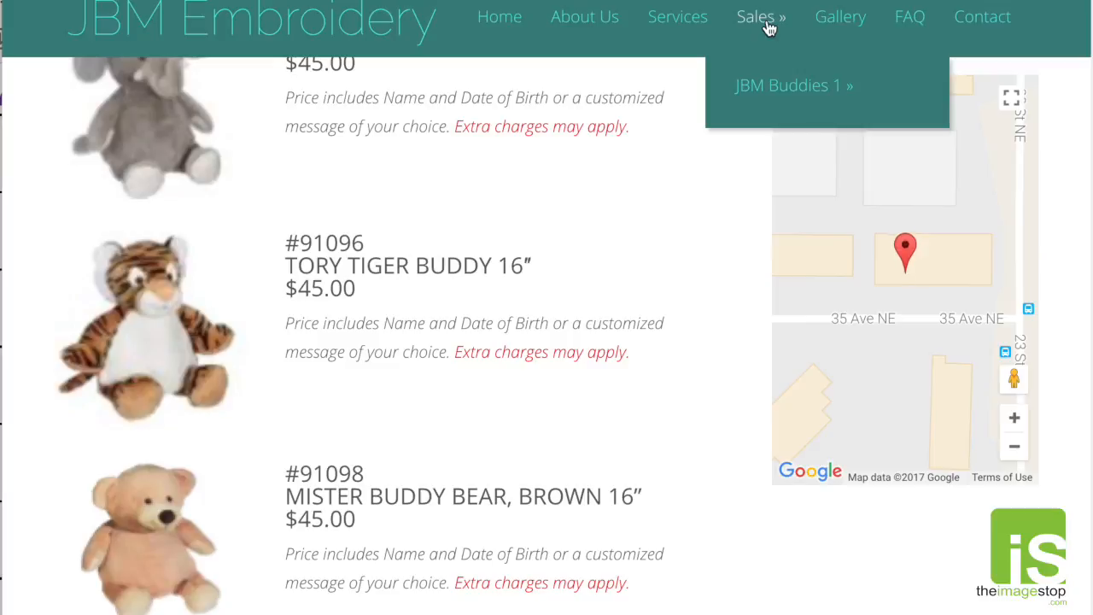
mouse_move(771, 91)
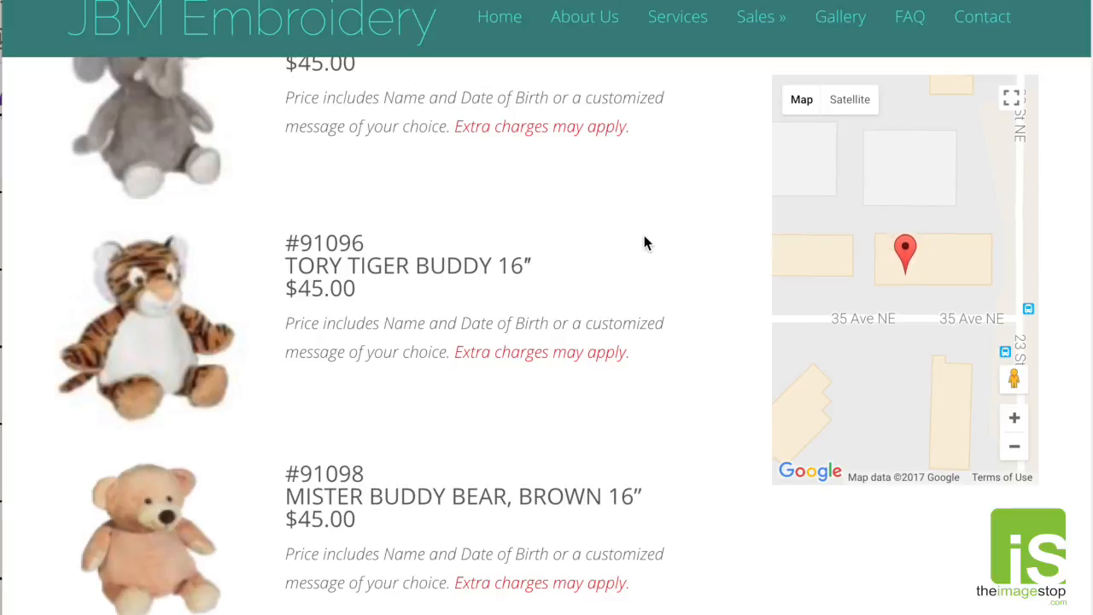
scroll(644, 246, "down", 1)
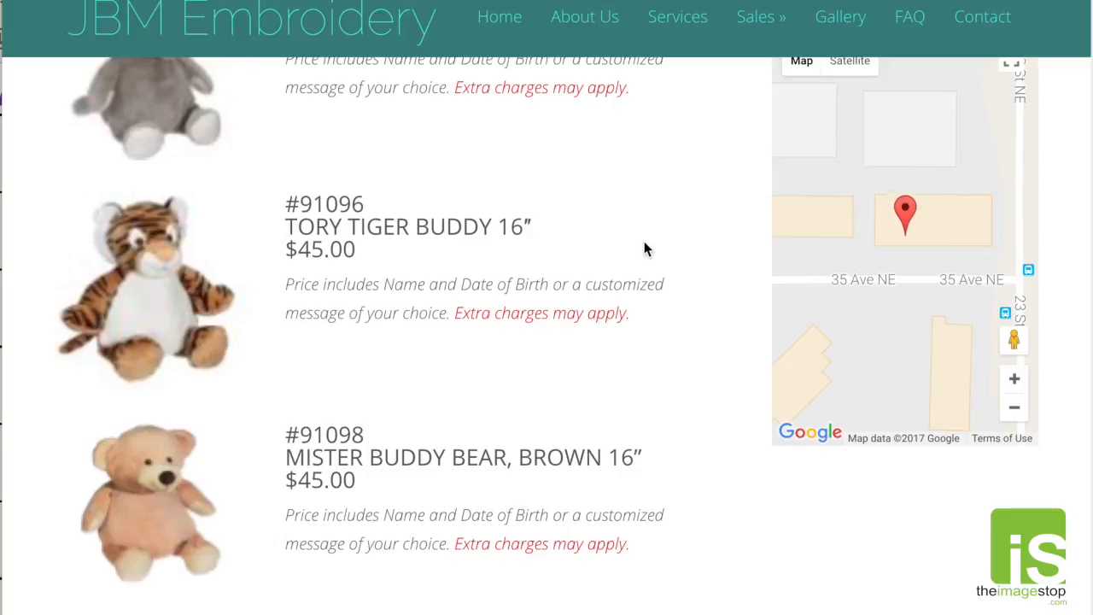
scroll(653, 245, "up", 5)
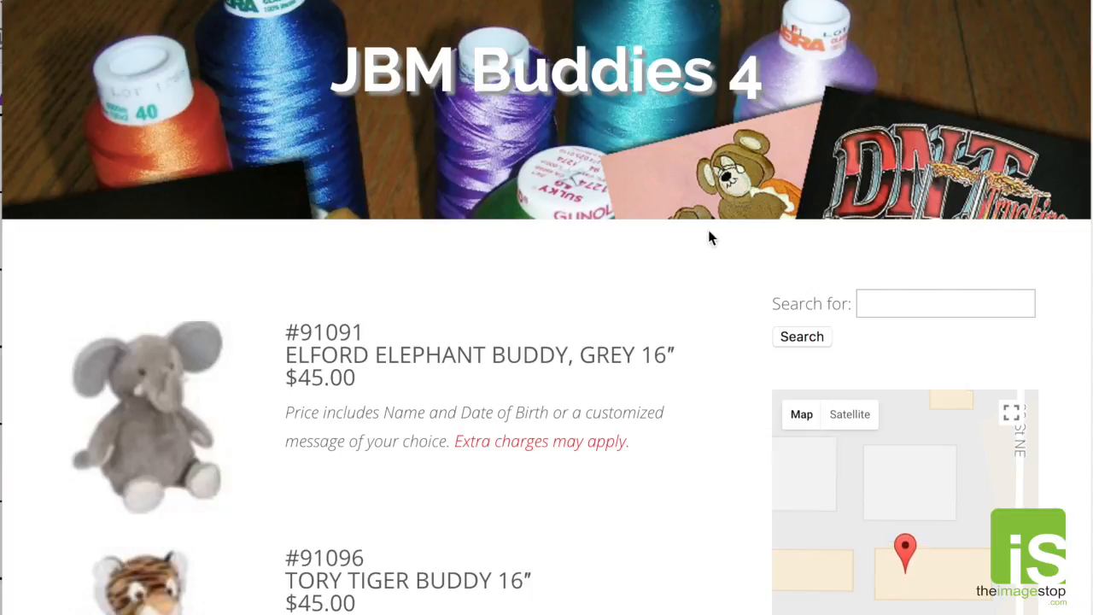
scroll(698, 257, "up", 3)
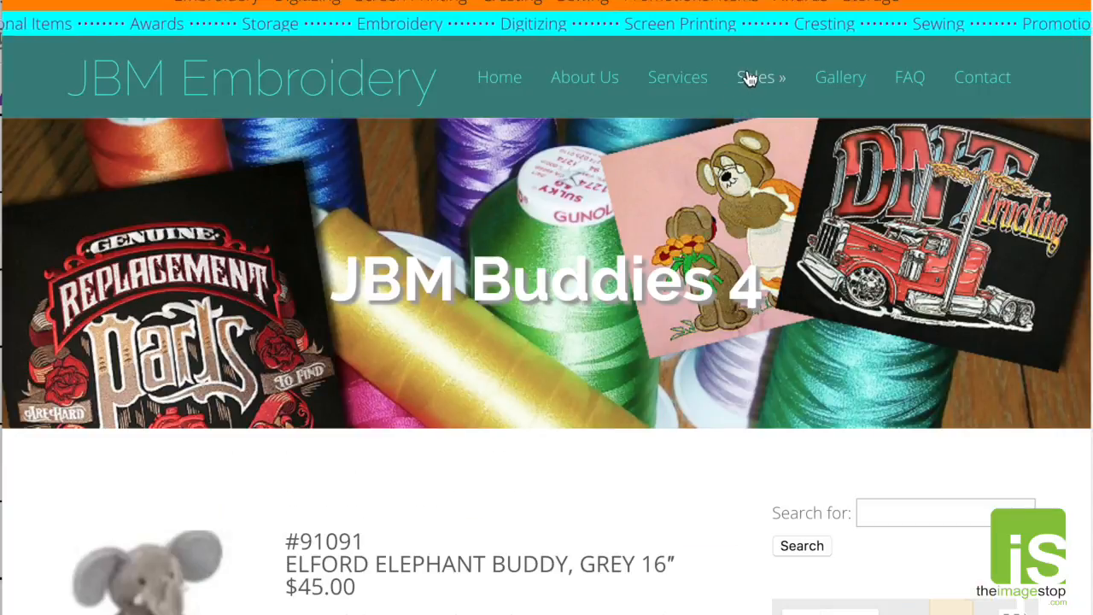
mouse_move(761, 156)
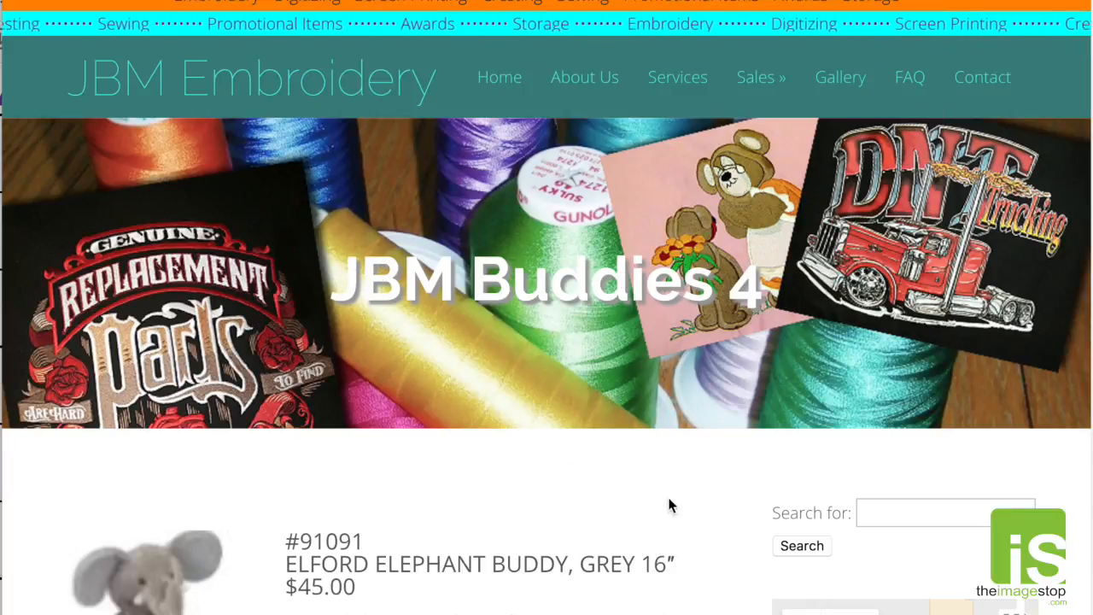
left_click_drag(368, 593, 287, 538)
left_click(339, 517)
left_click(379, 589)
left_click(411, 519)
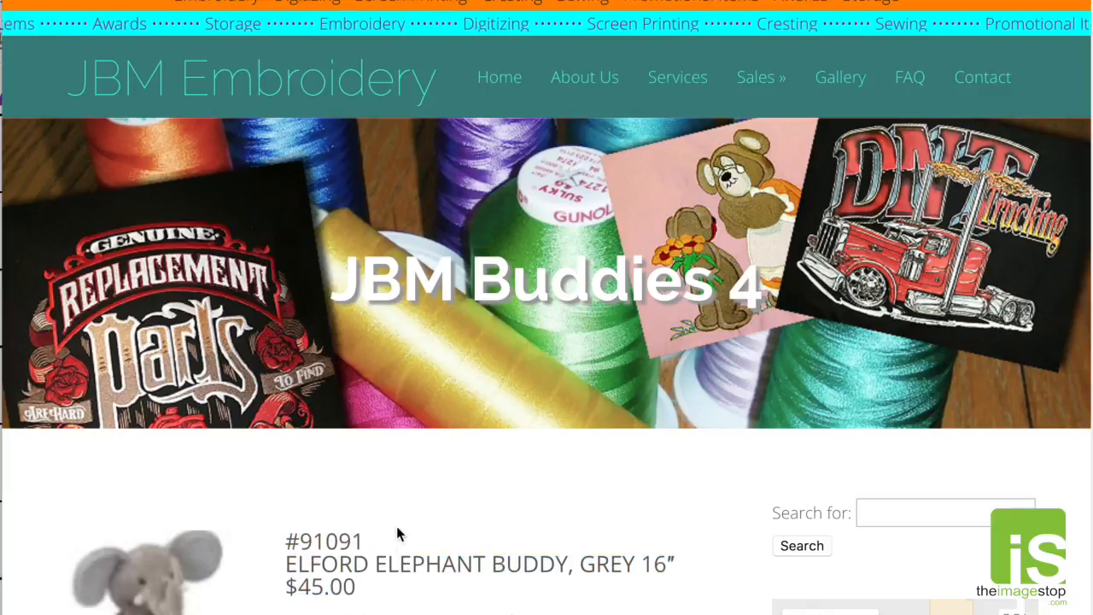
left_click_drag(369, 590, 289, 530)
left_click(415, 526)
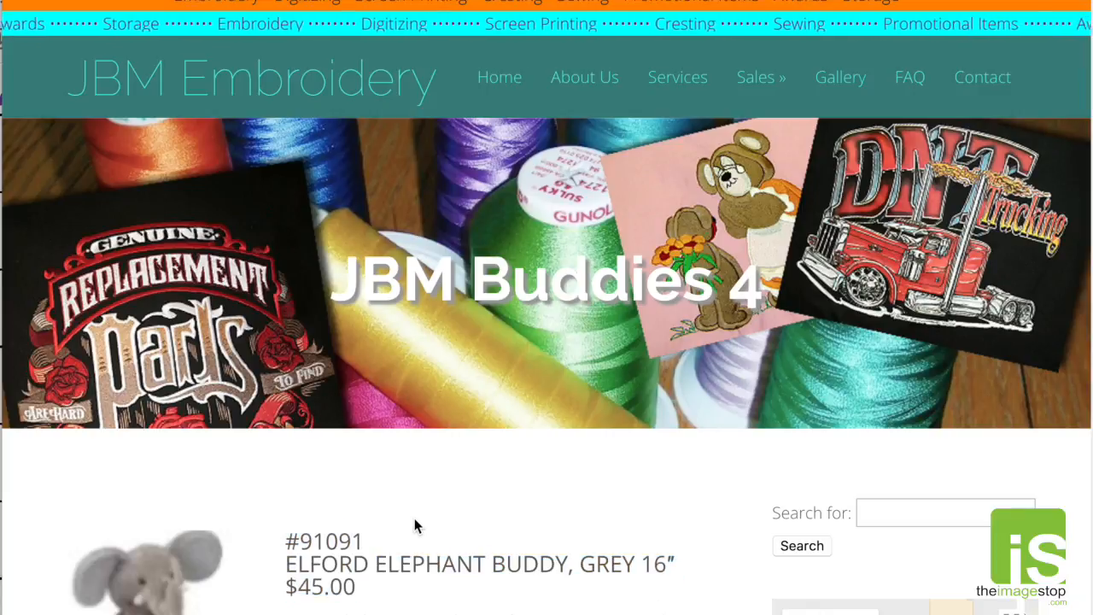